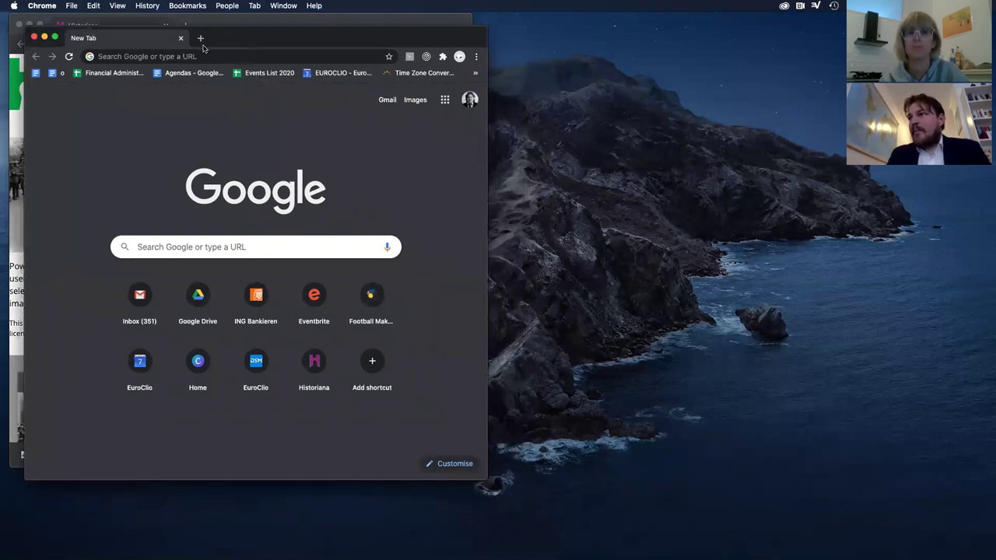
Step: Go to historiana.eu from the new Chrome tab's address-bar suggestion
left_click(183, 59)
type("histor")
key("Return")
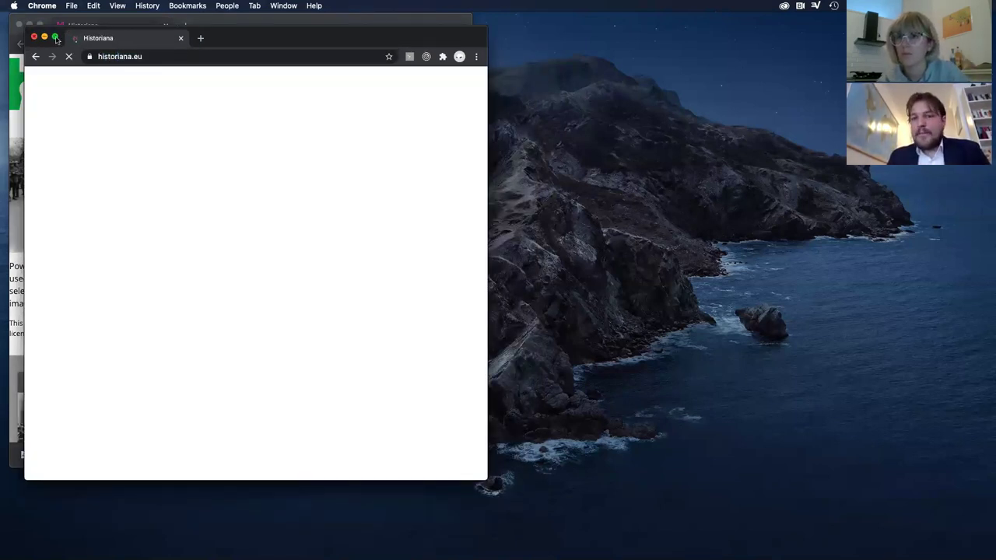
Step: Maximise the browser window and scroll the Historiana homepage down to the footer and back up
left_click(56, 39)
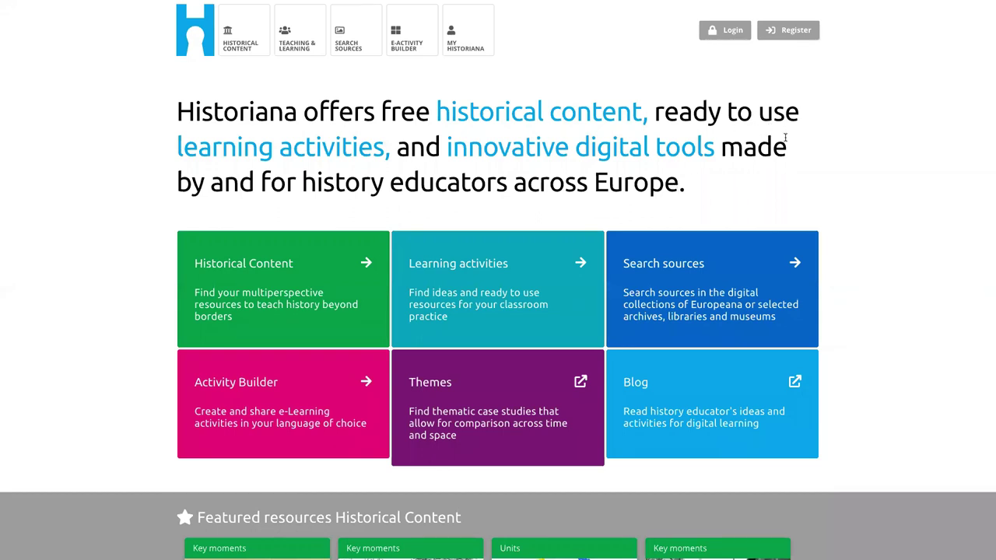
scroll(785, 140, "down", 8)
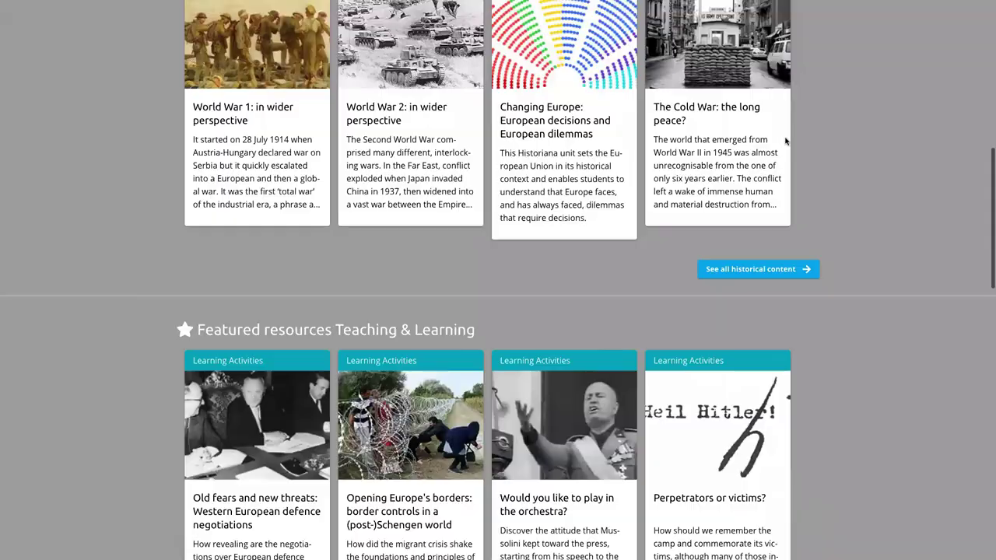
scroll(786, 140, "down", 10)
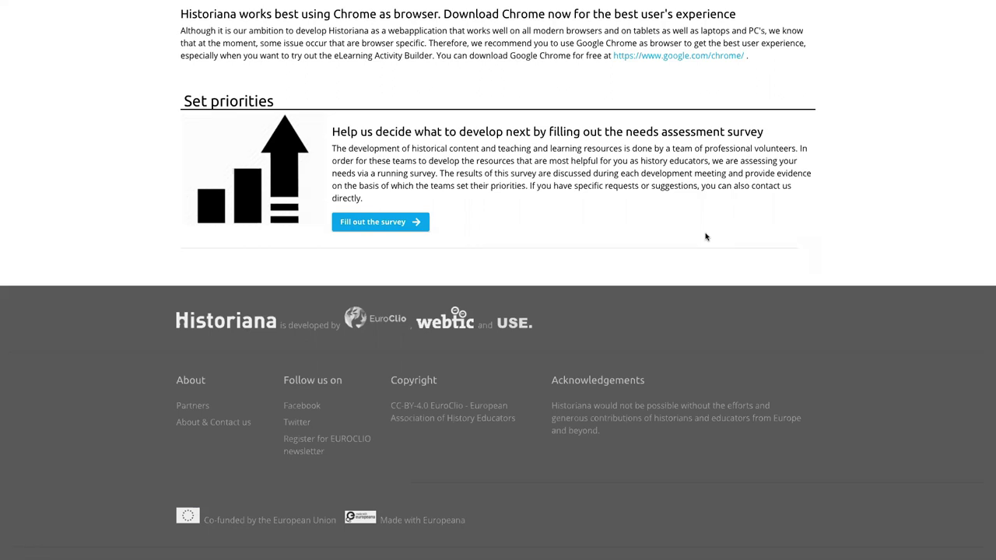
scroll(706, 236, "up", 20)
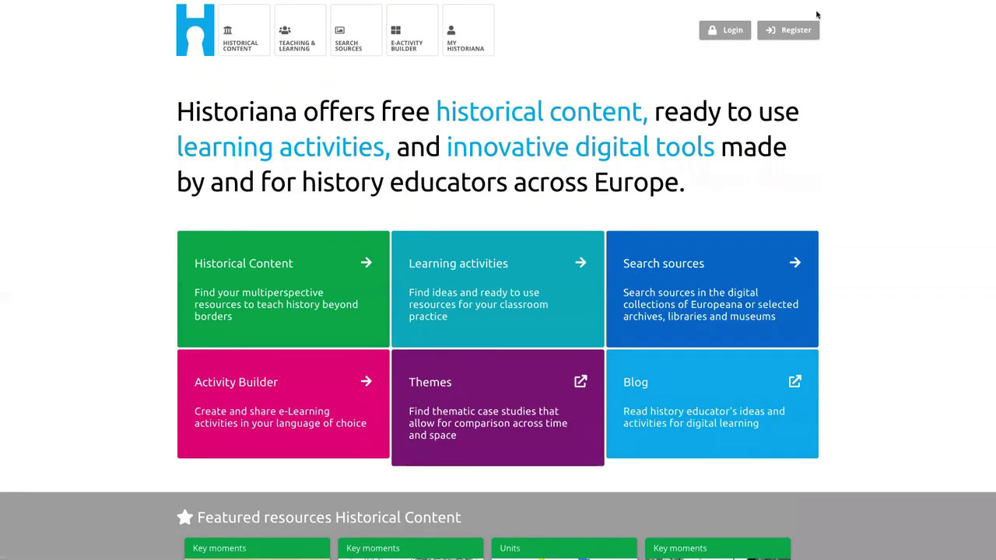
Step: Fill in the registration form with an e-mail address, password and password confirmation, then submit it
left_click(782, 32)
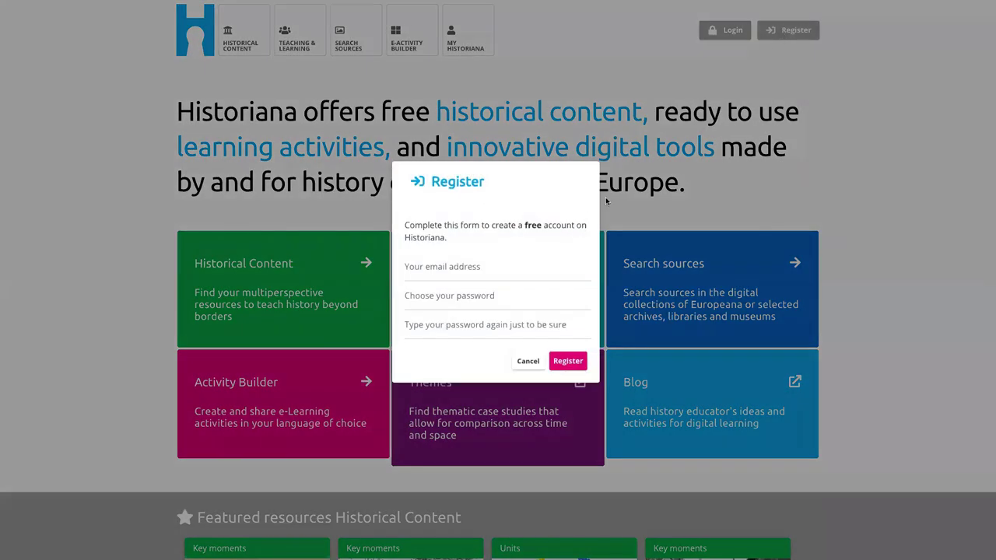
left_click(446, 268)
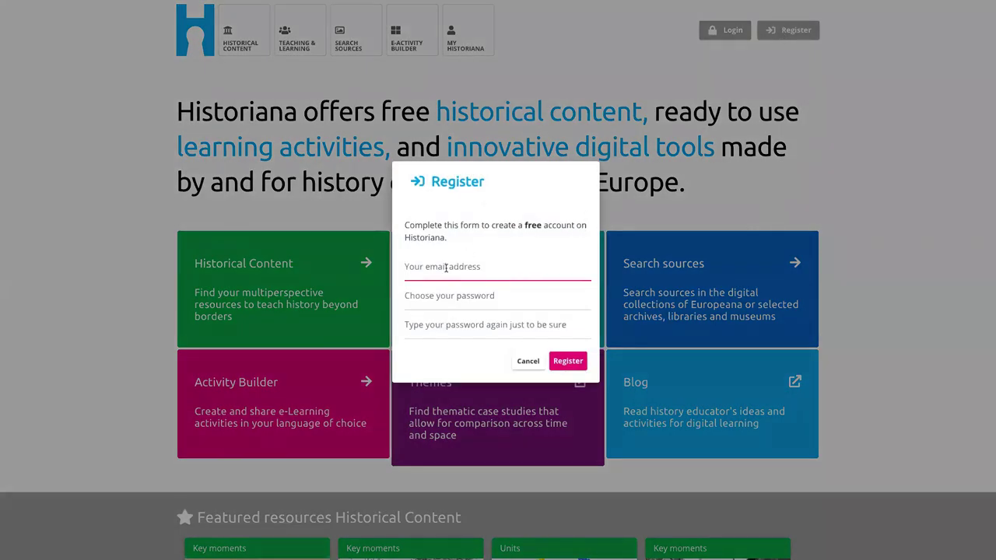
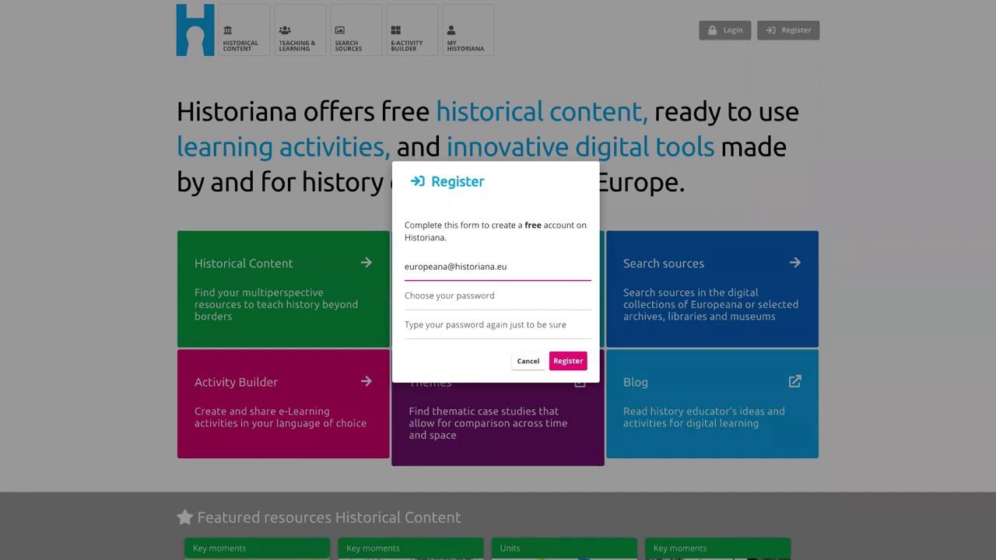
key("Tab")
type("•••••••••")
key("Tab")
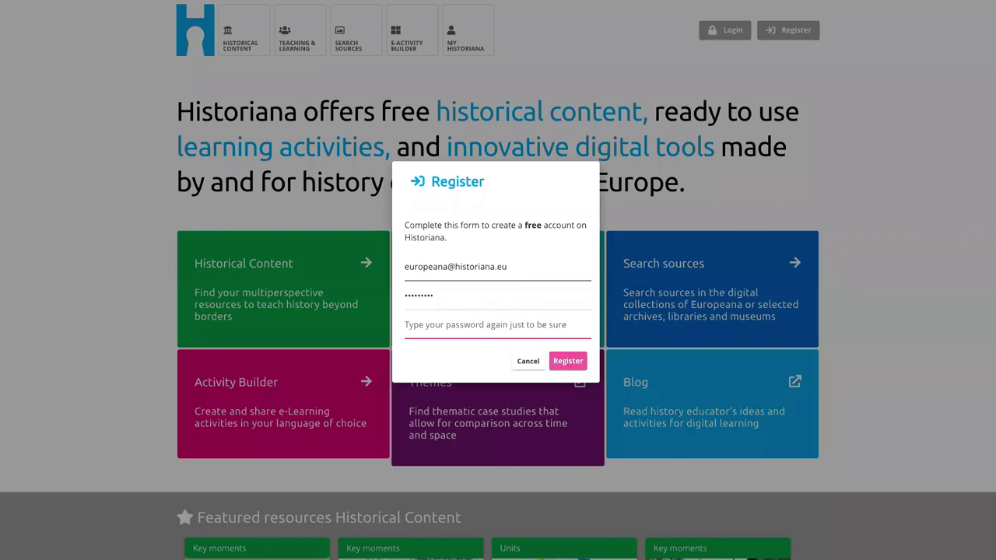
type("••••••")
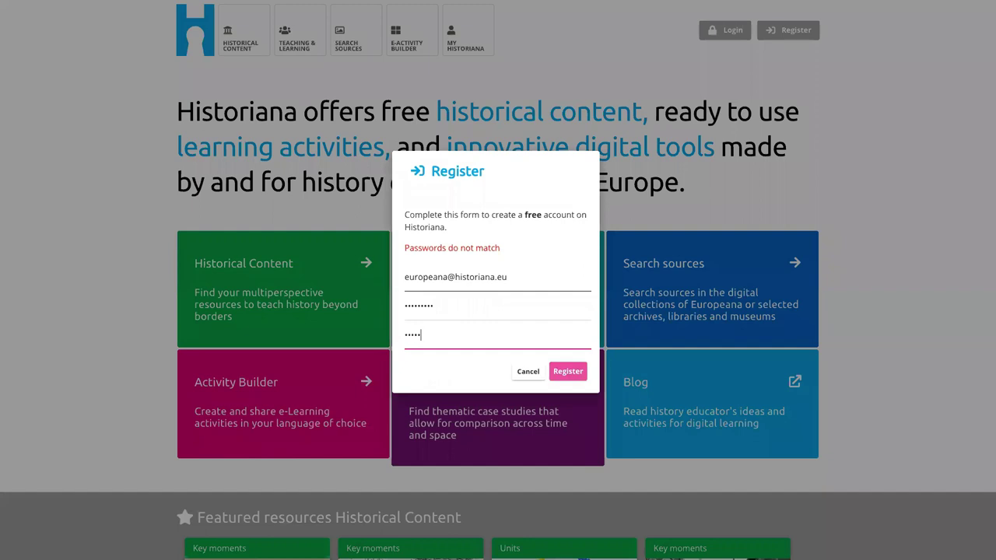
type("•••")
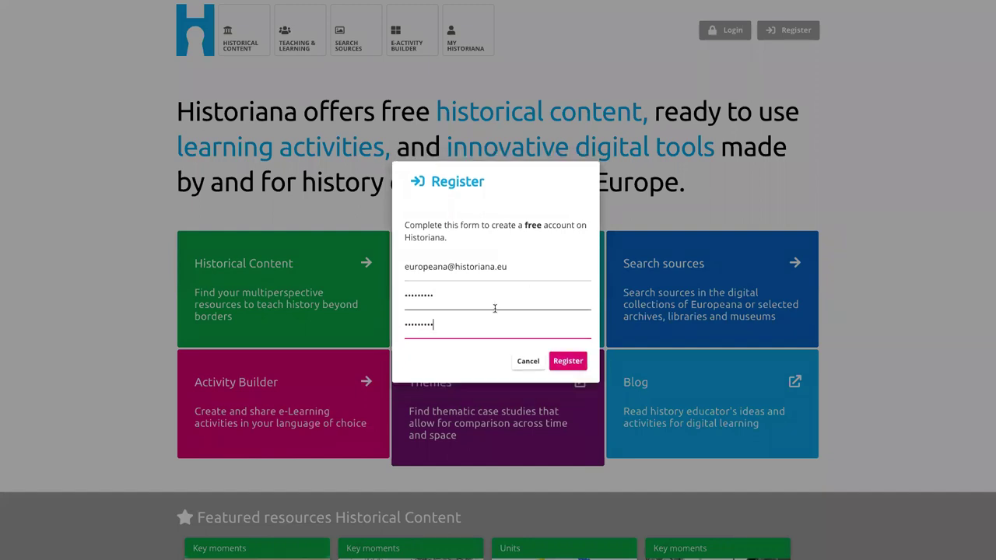
left_click(568, 358)
Step: Alter the already-used e-mail address by one character and register again
left_click(449, 282)
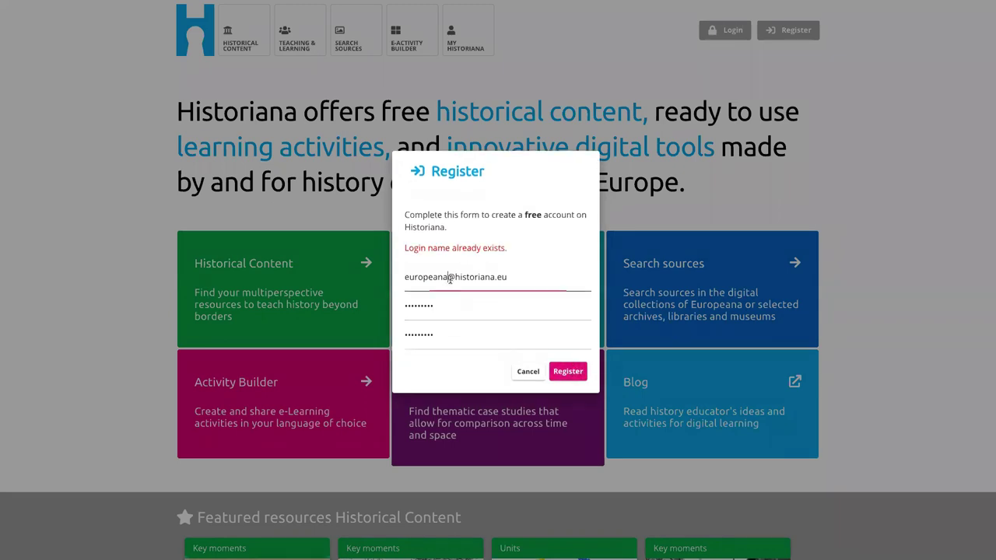
type("1")
left_click(568, 372)
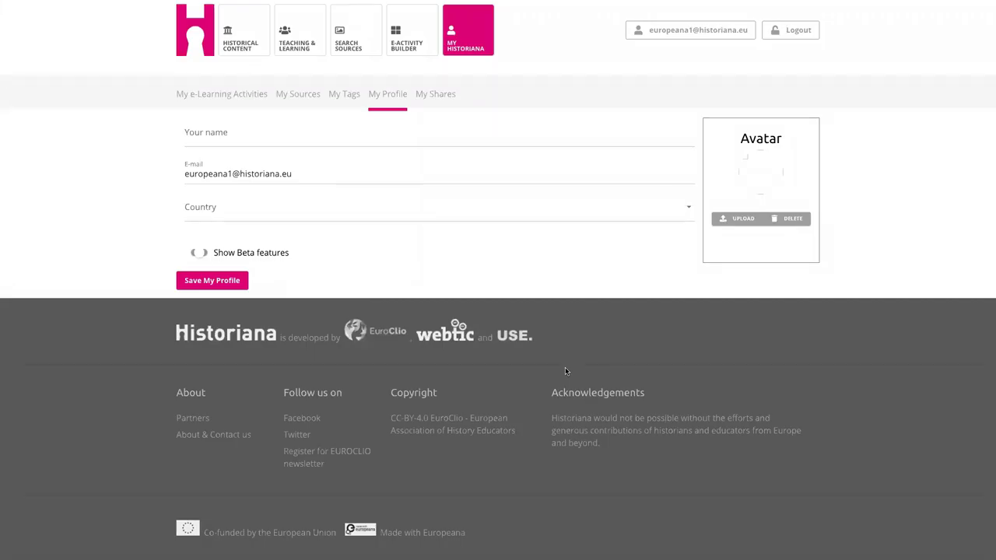
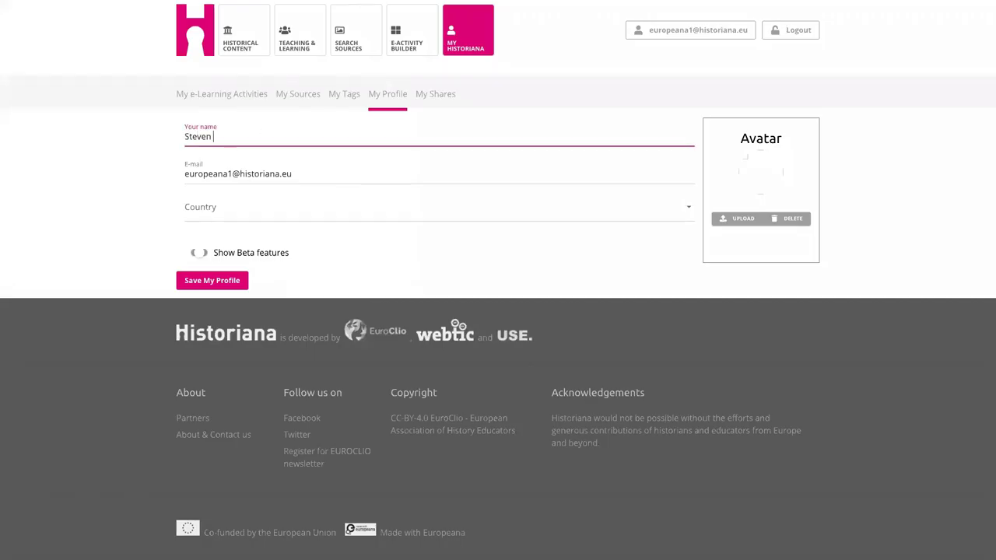
Step: Enter the user's full name and upload the portrait PNG from Pictures as the profile avatar
left_click(745, 219)
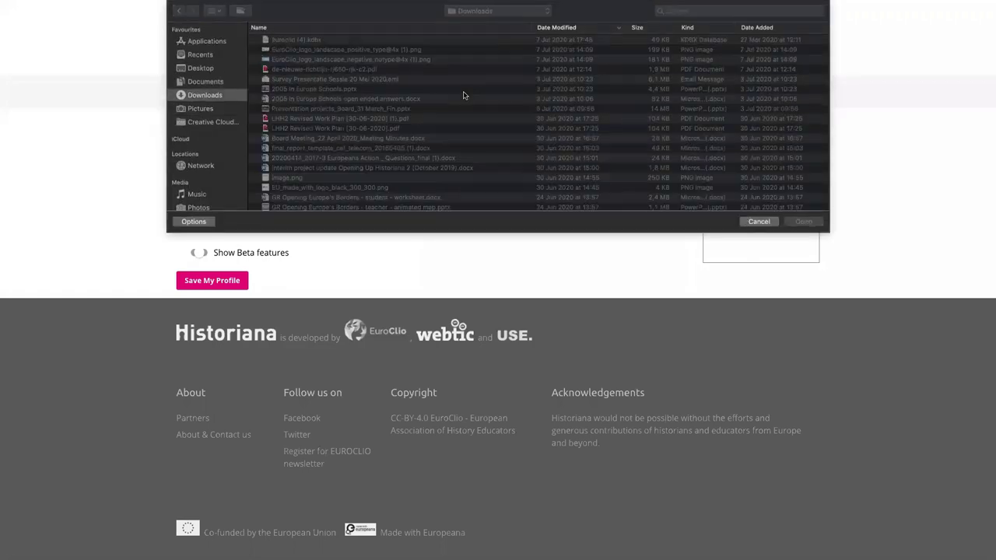
left_click(206, 95)
left_click(200, 109)
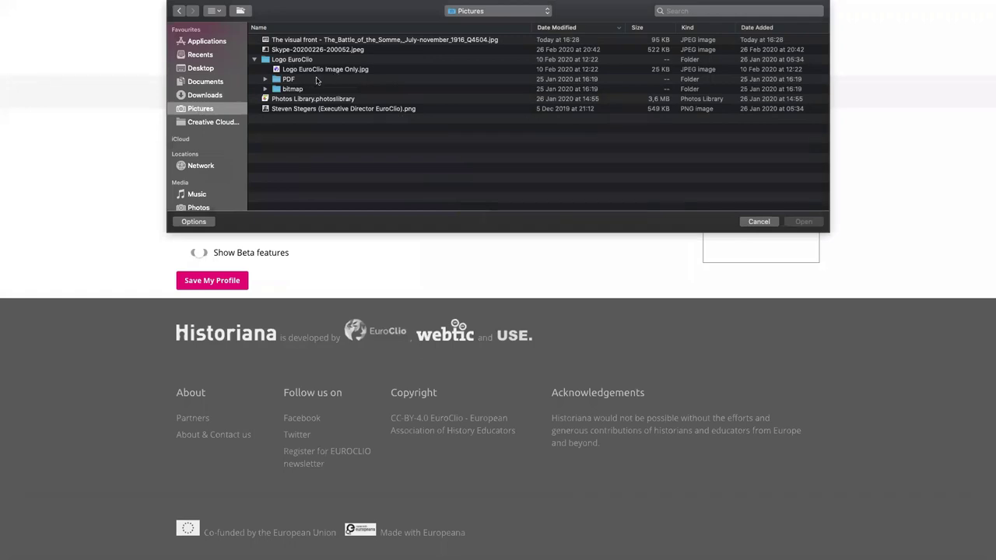
left_click(293, 110)
double_click(293, 110)
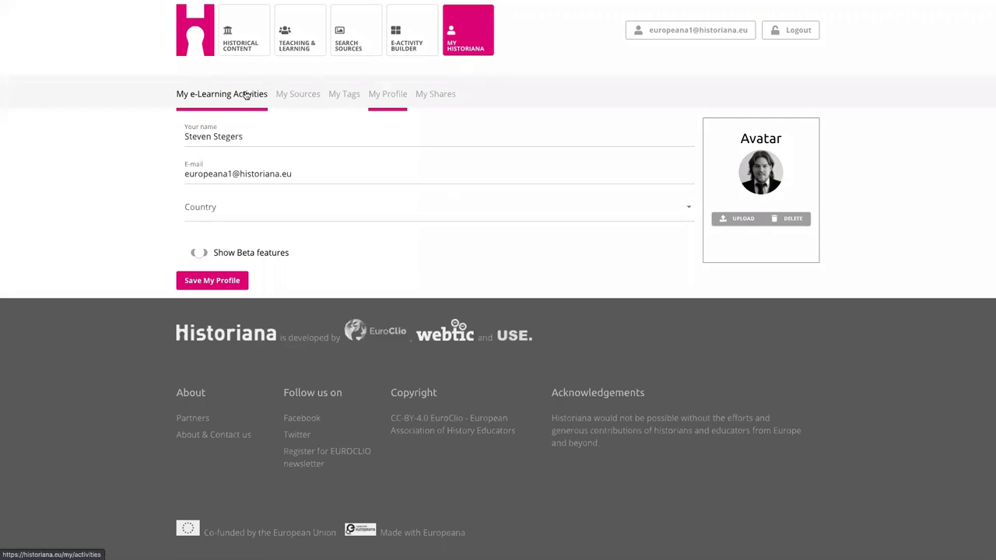
Step: Check My Sources and My e-Learning Activities, then search Historical Content source collections for 'visu'
left_click(293, 95)
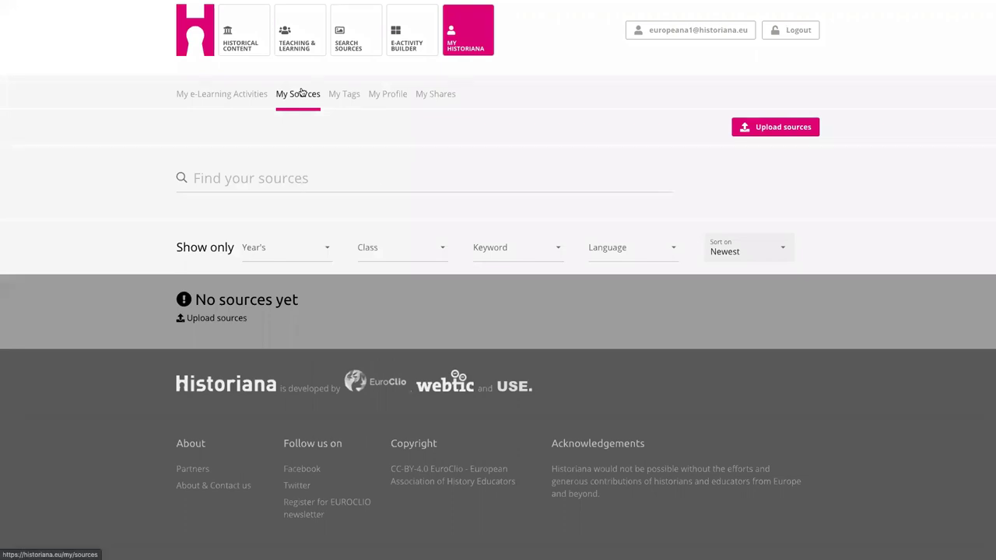
left_click(262, 96)
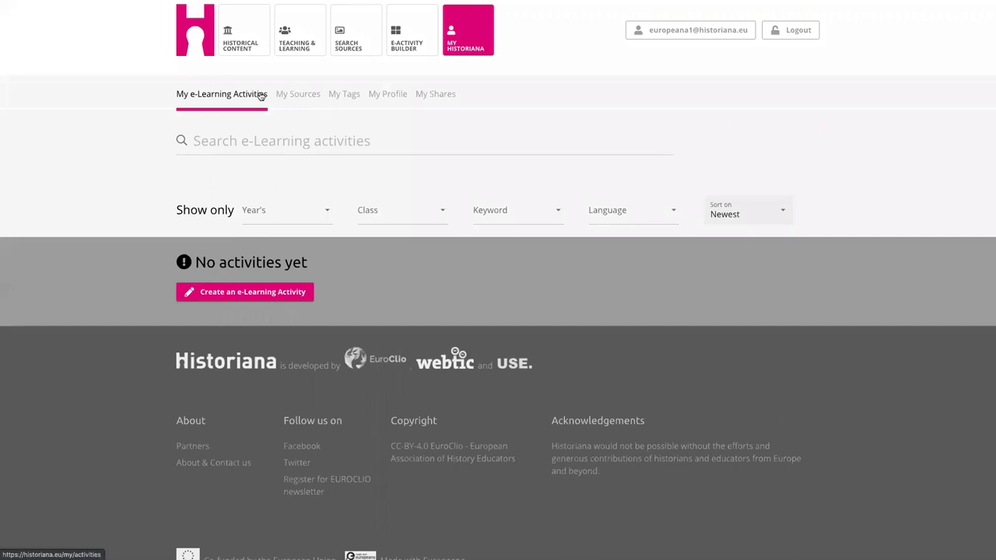
left_click(254, 29)
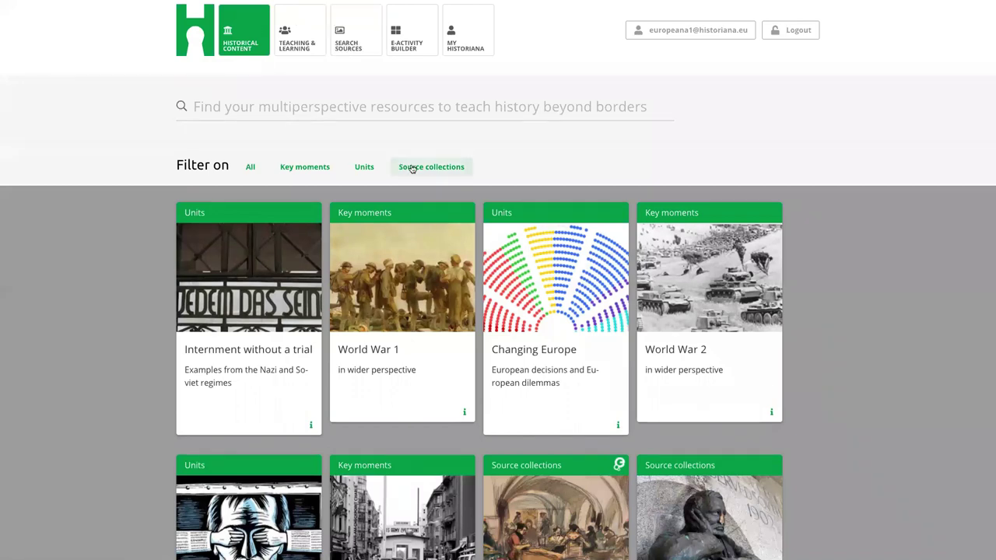
left_click(411, 168)
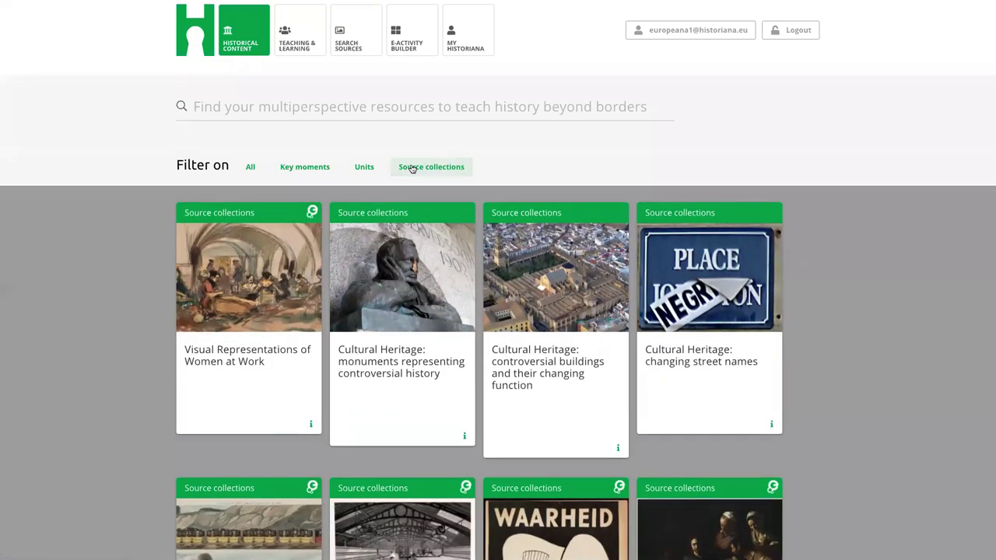
left_click(365, 116)
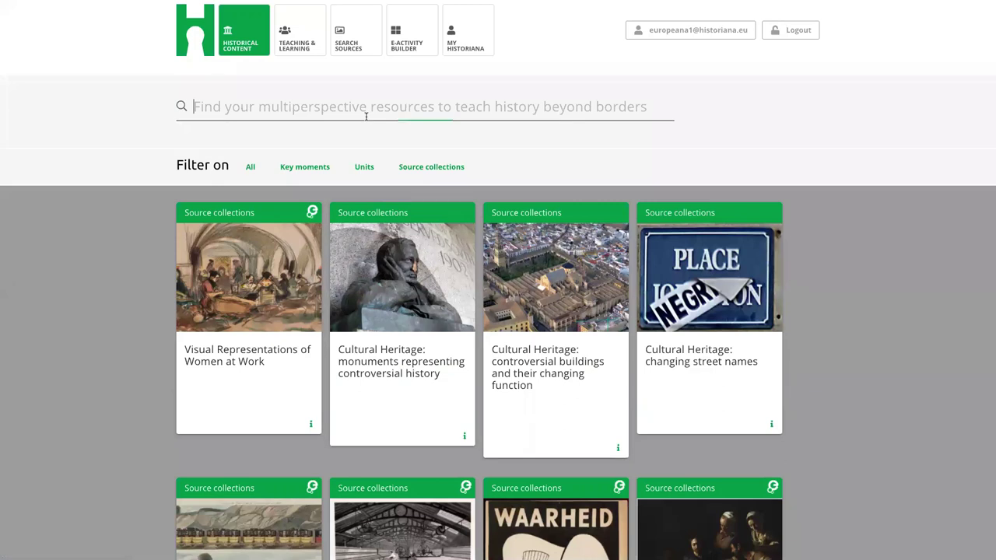
type("visu")
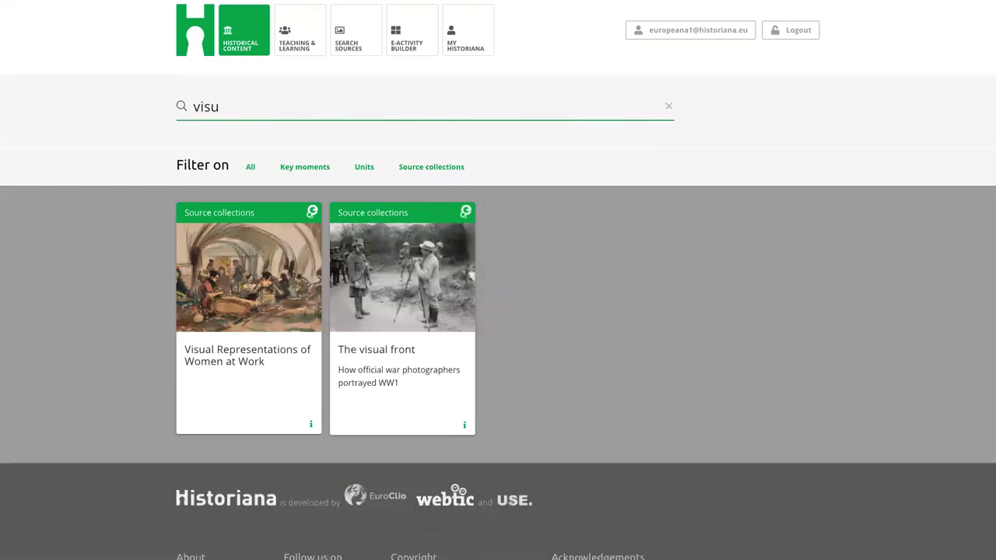
Step: Open The visual front and add Our soldiers lives matter, Posing in front of the camera and Ready for action
left_click(384, 270)
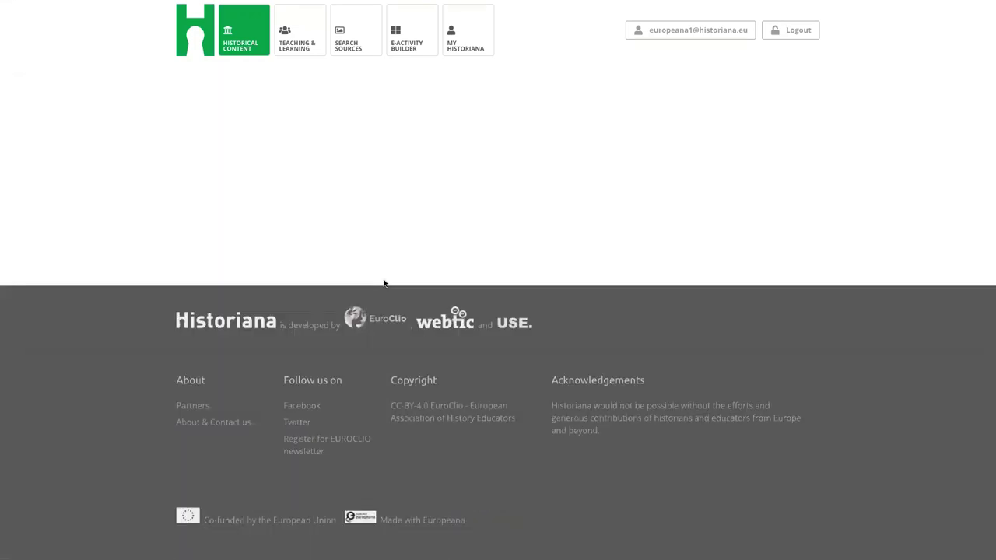
scroll(379, 359, "down", 3)
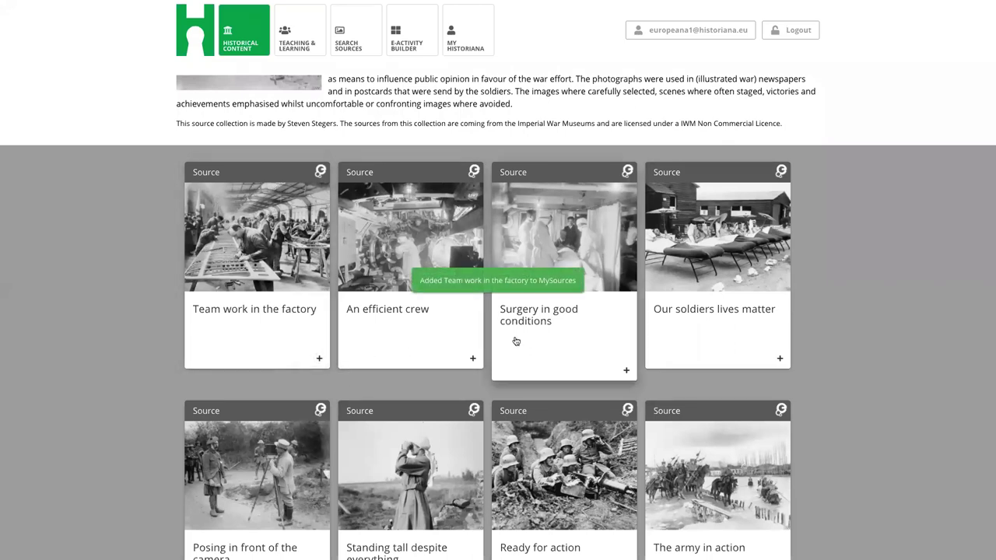
scroll(515, 341, "down", 1)
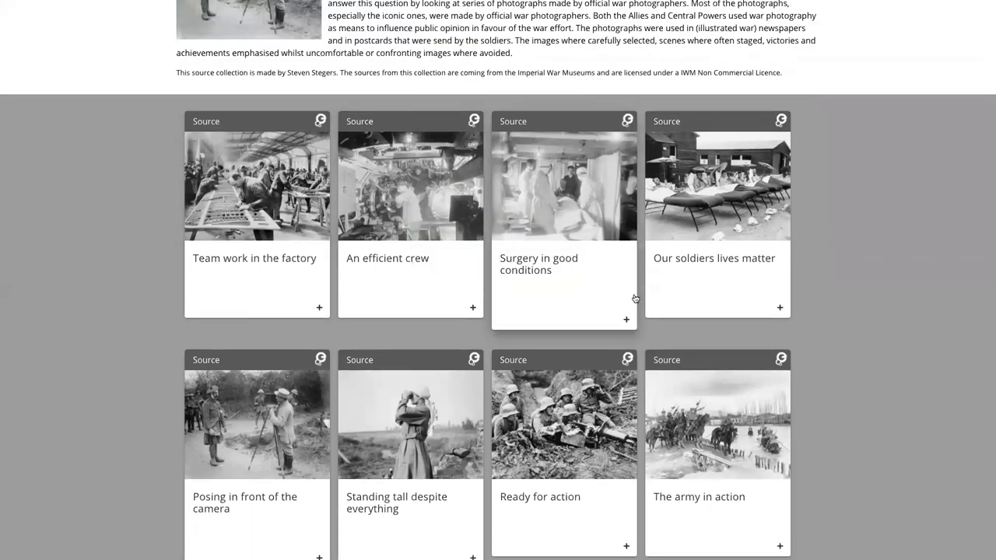
left_click(780, 308)
scroll(781, 311, "down", 2)
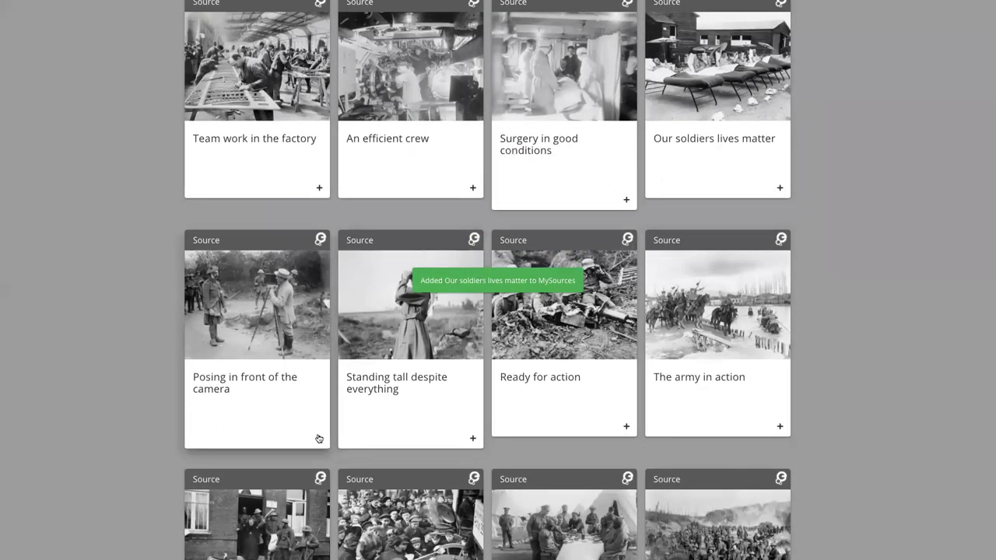
left_click(467, 438)
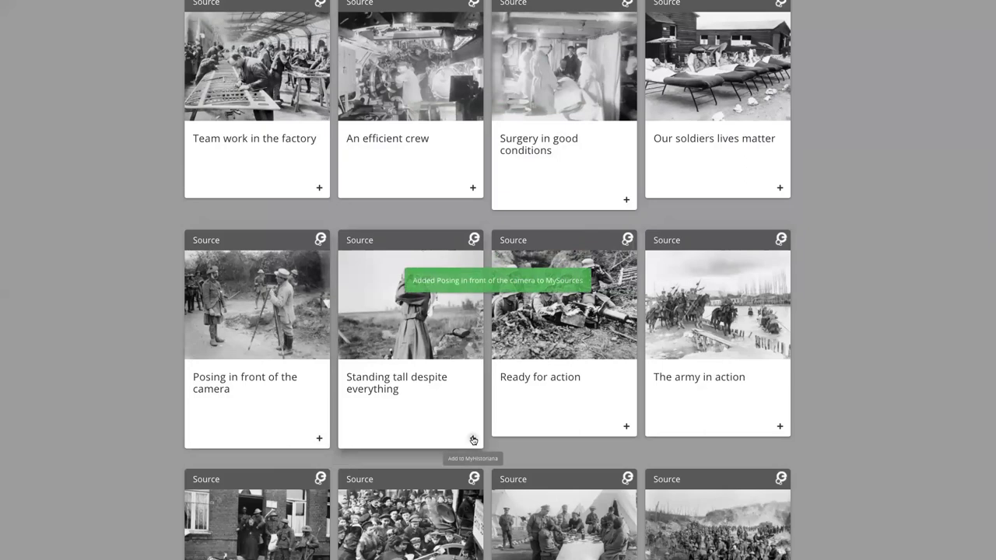
left_click(626, 427)
scroll(628, 428, "down", 4)
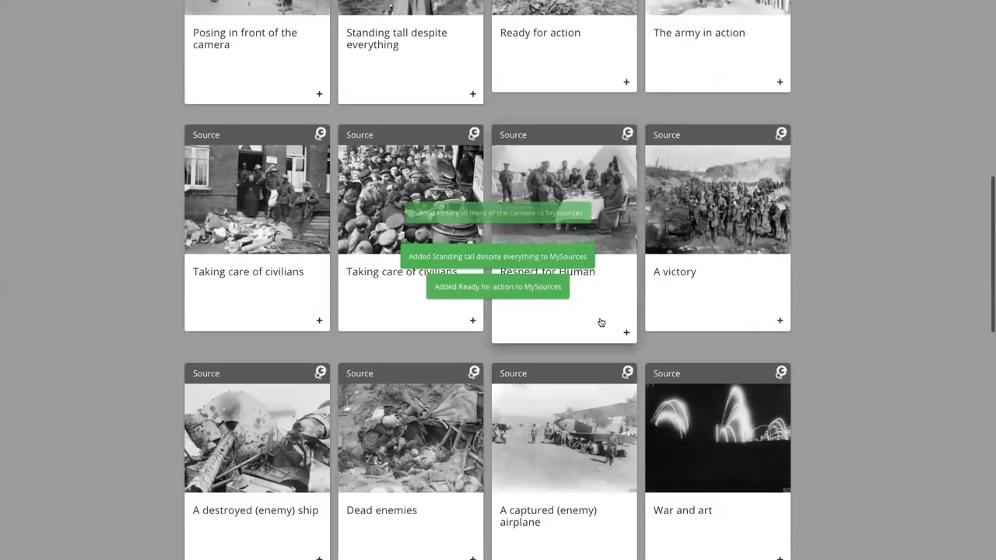
Step: Inspect the Taking care of civilians photo in its enlarged view, then close it
left_click(257, 202)
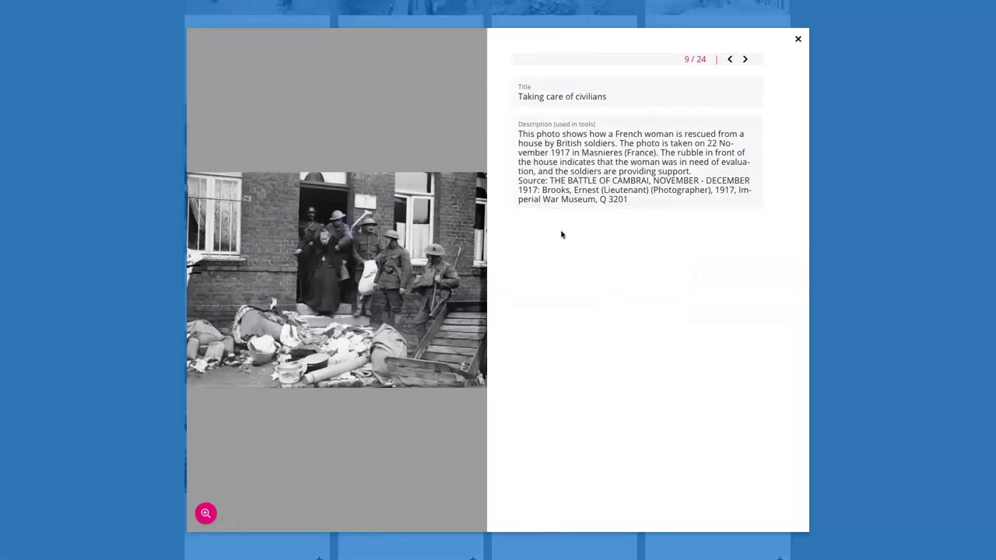
left_click(206, 513)
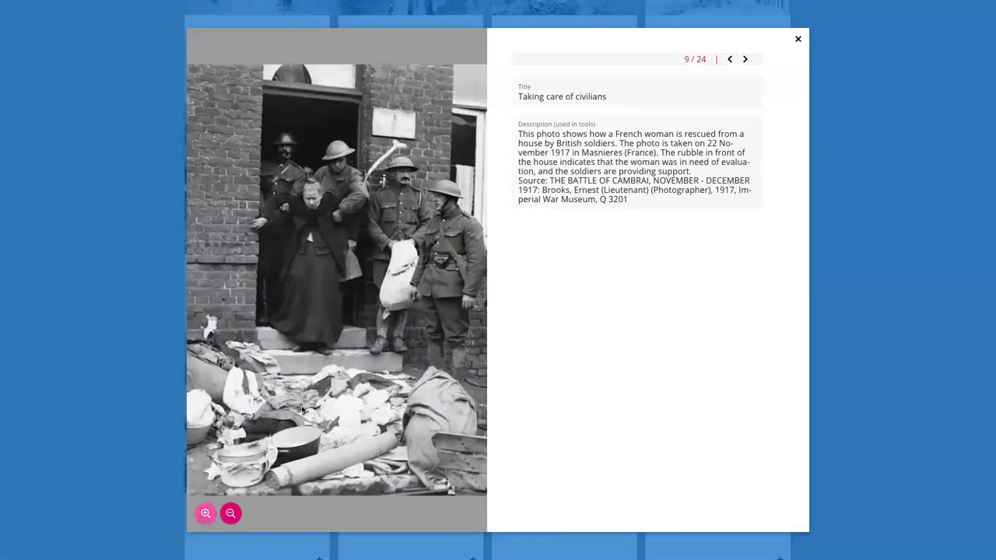
left_click(797, 39)
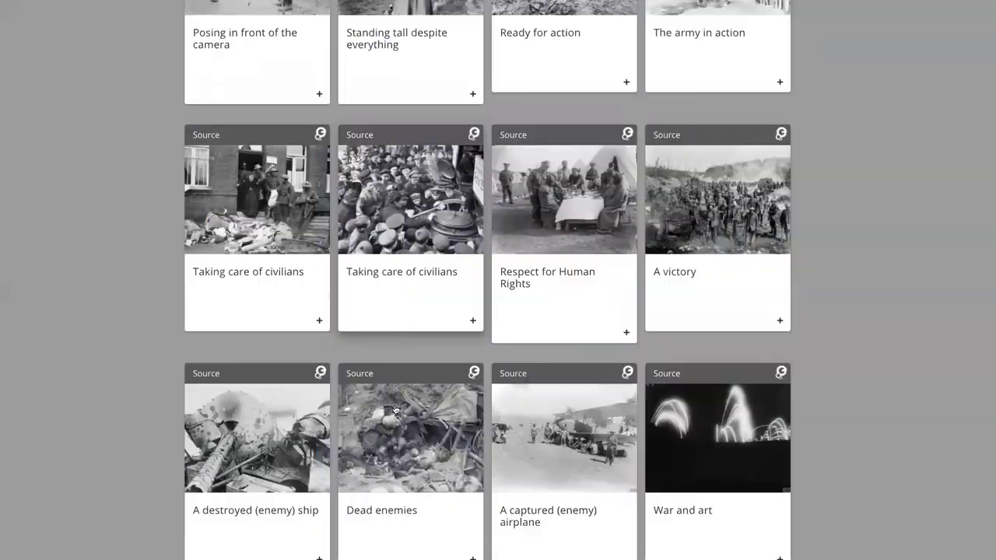
Step: Add Dead enemies, A destroyed (enemy) ship, Kaiser Wilhelm visits the front, More than enough weapons, Enjoying a swim and Archduke Joseph August
scroll(472, 376, "down", 2)
left_click(472, 376)
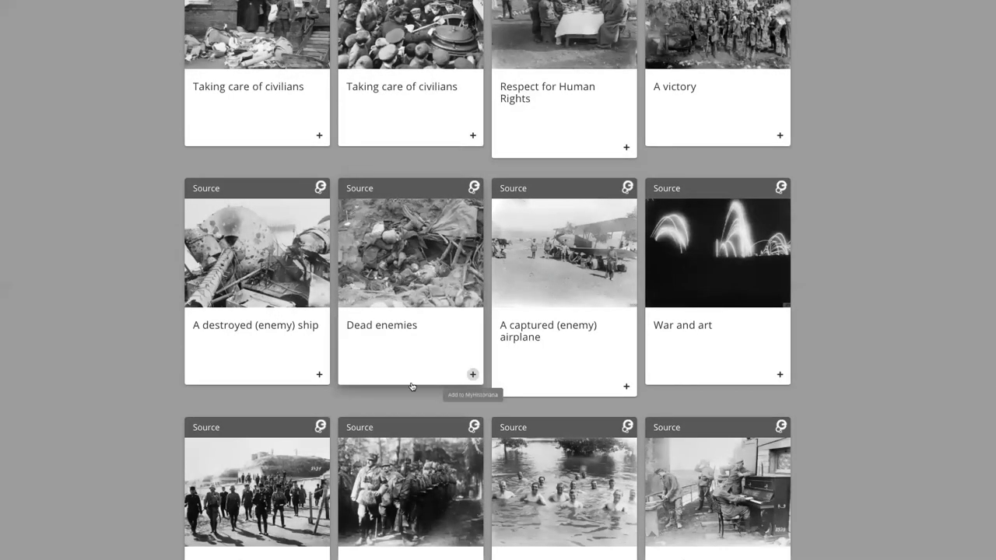
left_click(321, 376)
scroll(321, 376, "down", 4)
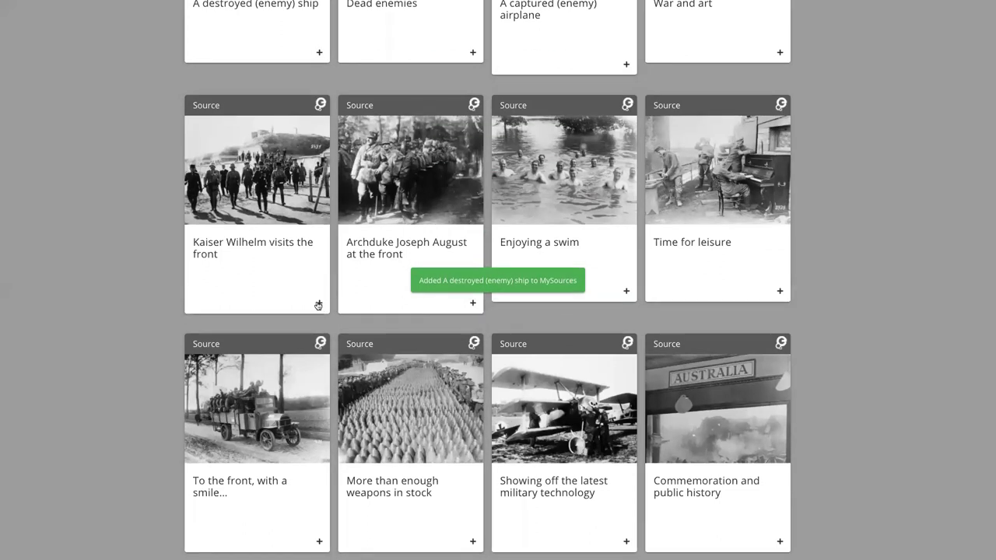
left_click(319, 302)
scroll(451, 478, "down", 1)
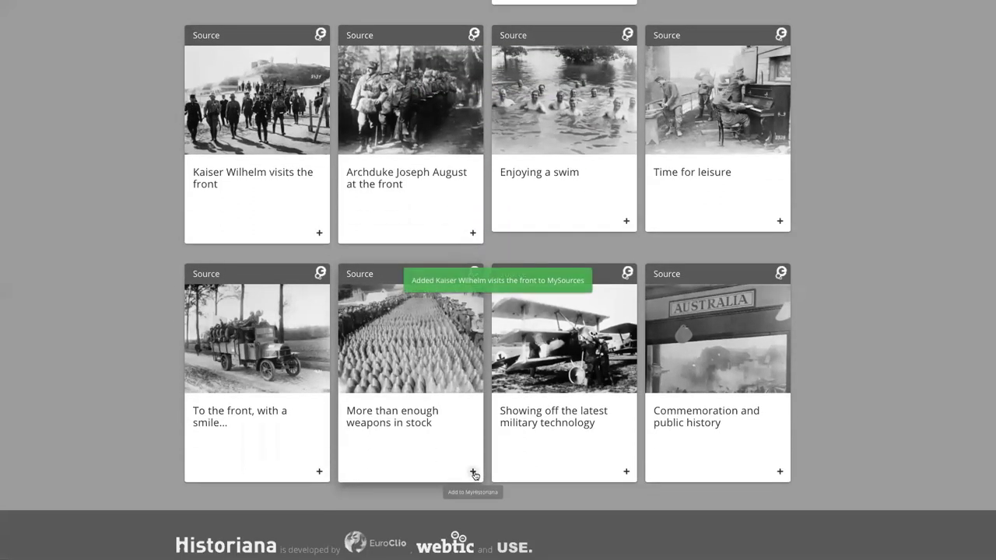
left_click(472, 471)
scroll(628, 314, "up", 1)
left_click(627, 313)
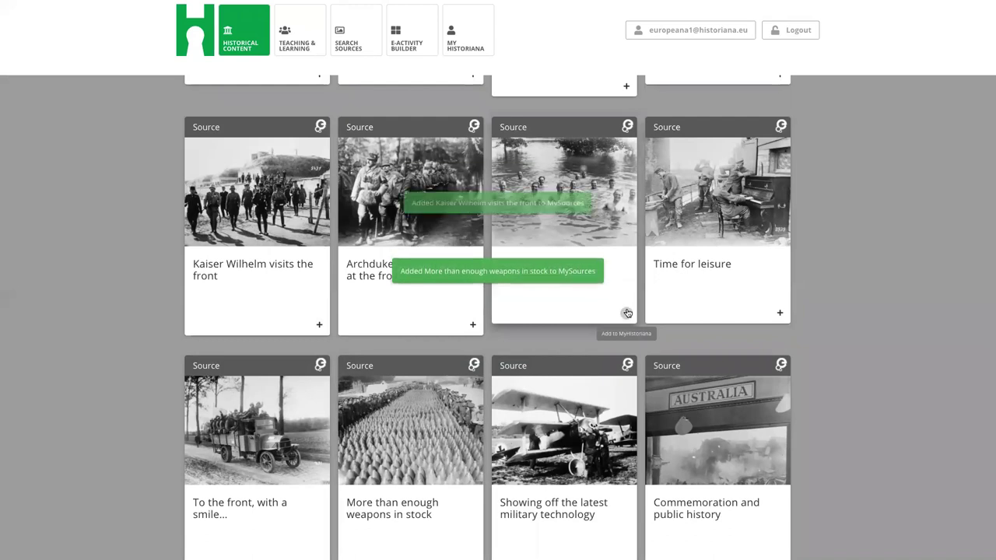
left_click(472, 324)
scroll(555, 295, "up", 5)
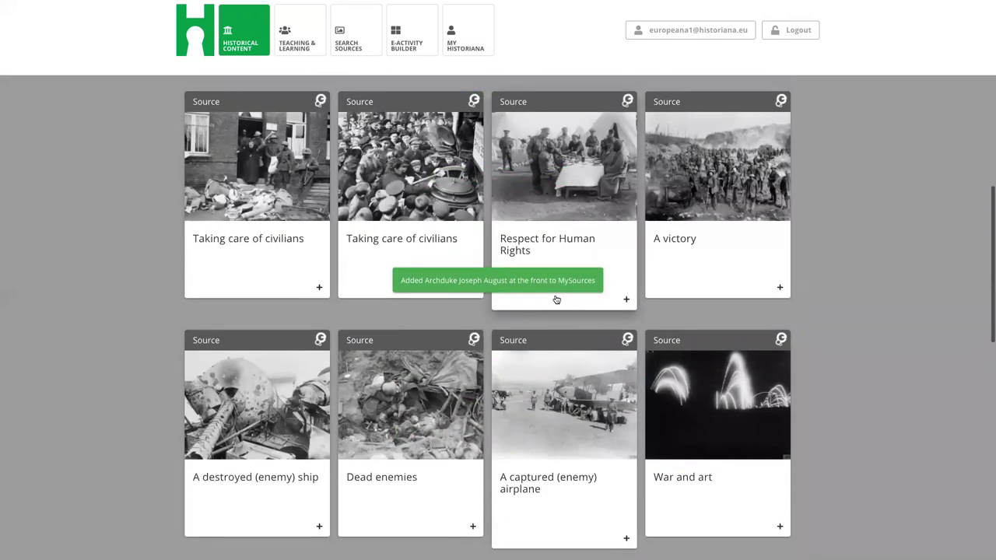
scroll(549, 293, "up", 5)
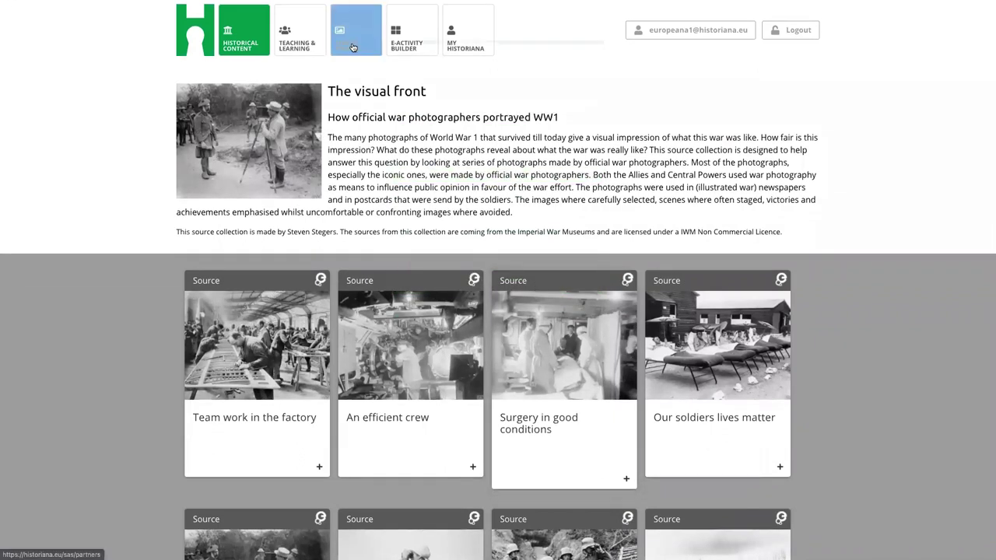
Step: Search the Imperial War Museums partner sources for 'official photograph'
left_click(351, 46)
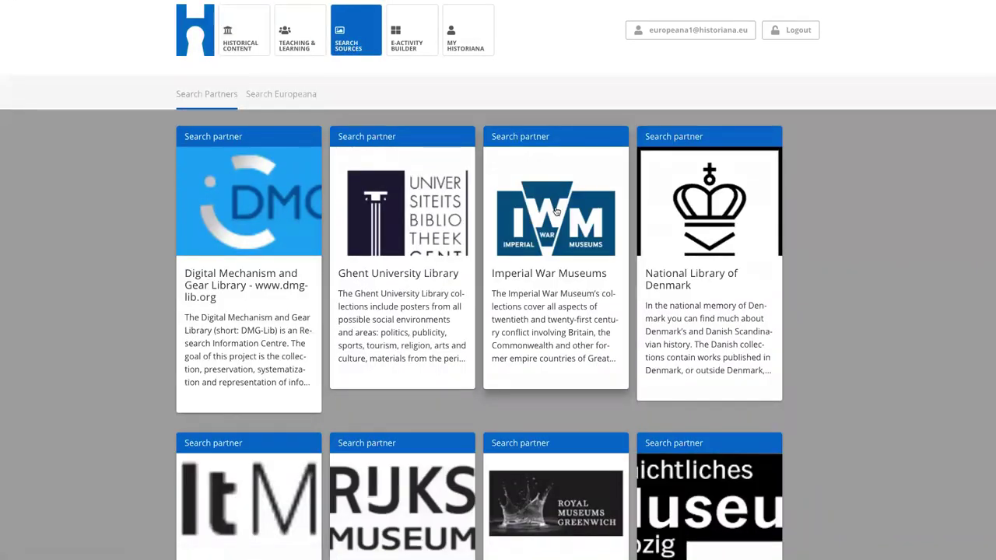
left_click(551, 240)
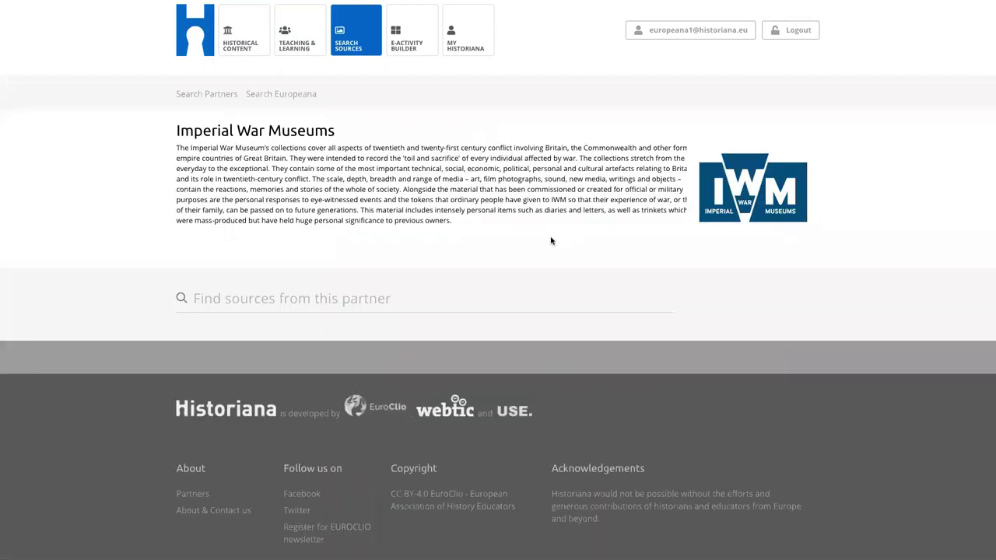
left_click(322, 293)
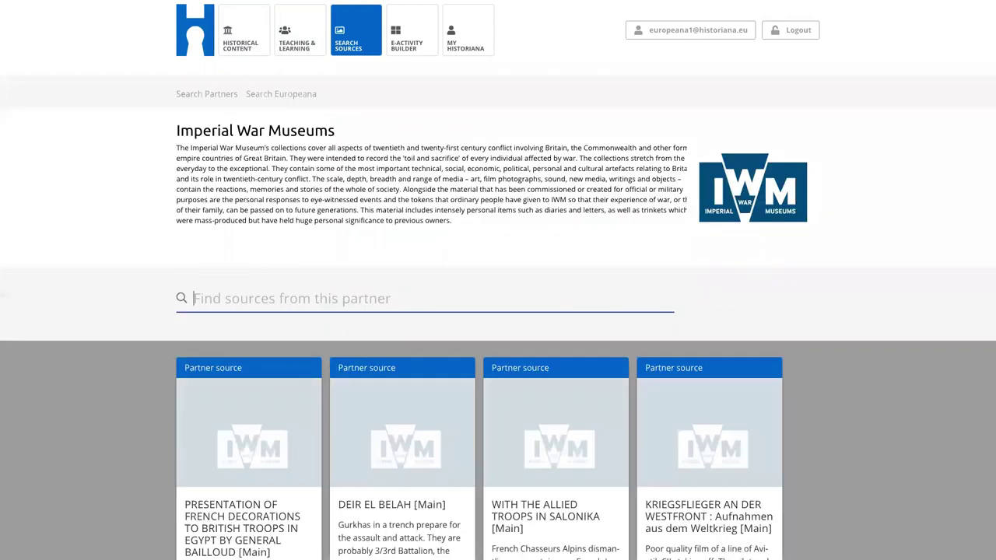
type("offical pl")
key("BackSpace")
key("BackSpace")
key("BackSpace")
key("BackSpace")
key("BackSpace")
type("ial ph")
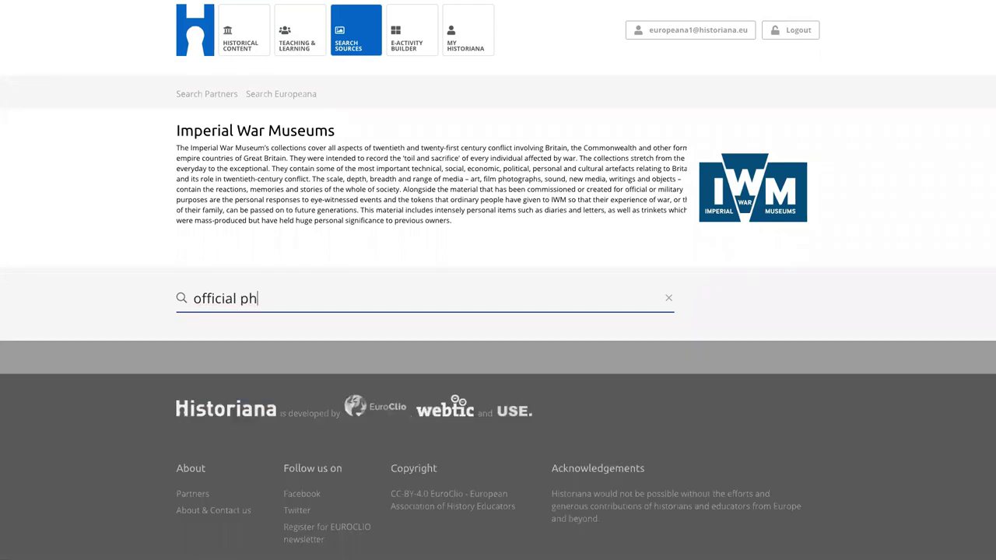
type("oro")
type("grp")
key("BackSpace")
type("aph")
Step: Import the photo of the Kaiser aboard the Goeben into My Historiana
scroll(361, 336, "down", 3)
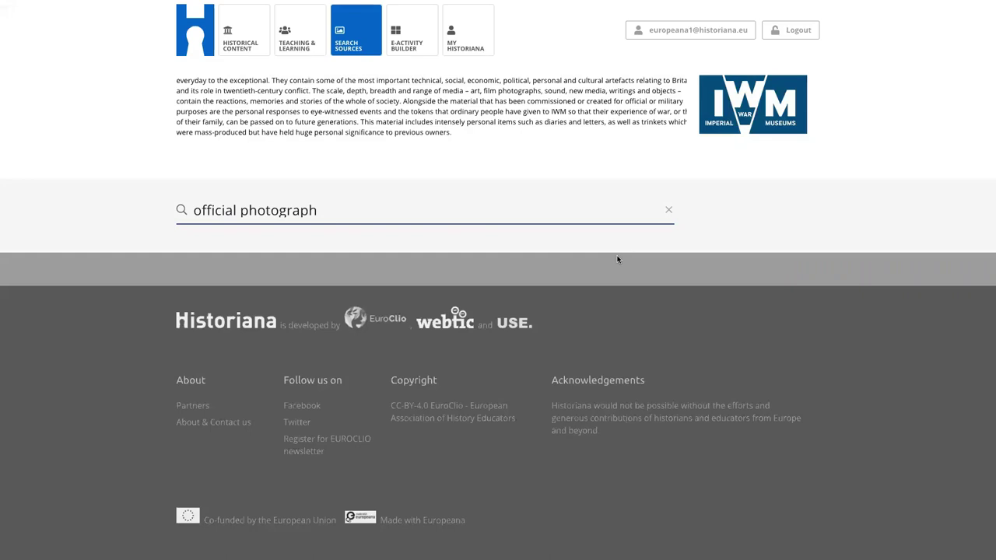
scroll(791, 288, "down", 8)
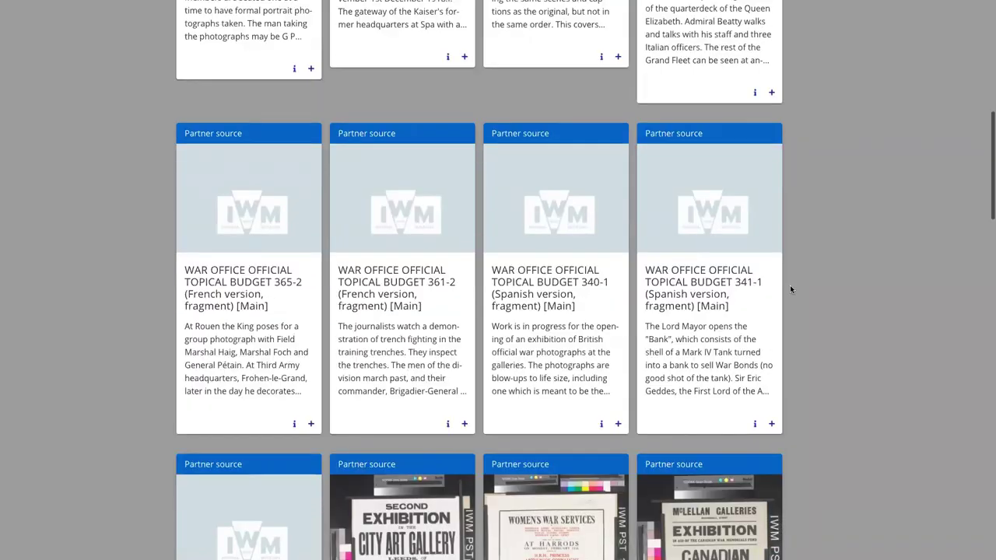
scroll(790, 289, "down", 12)
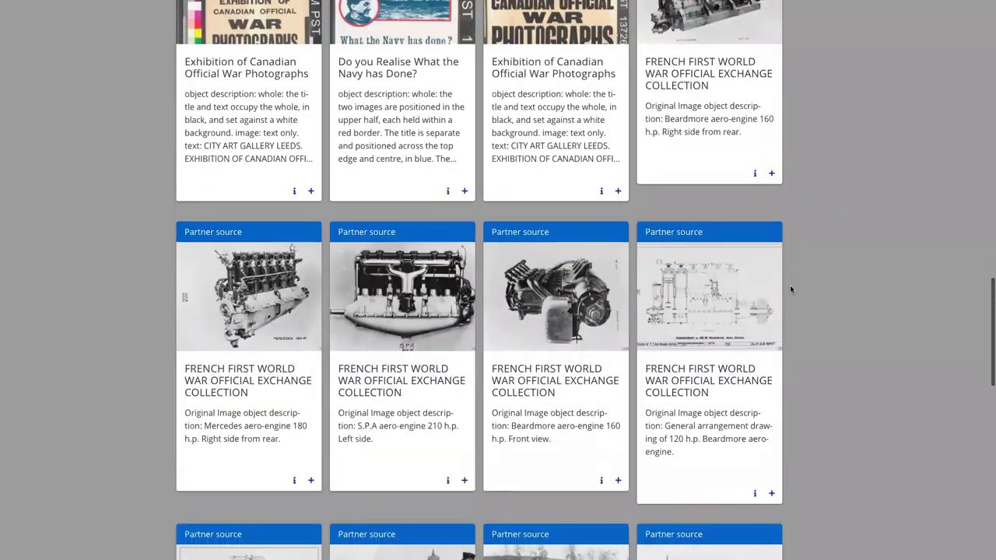
scroll(791, 289, "up", 2)
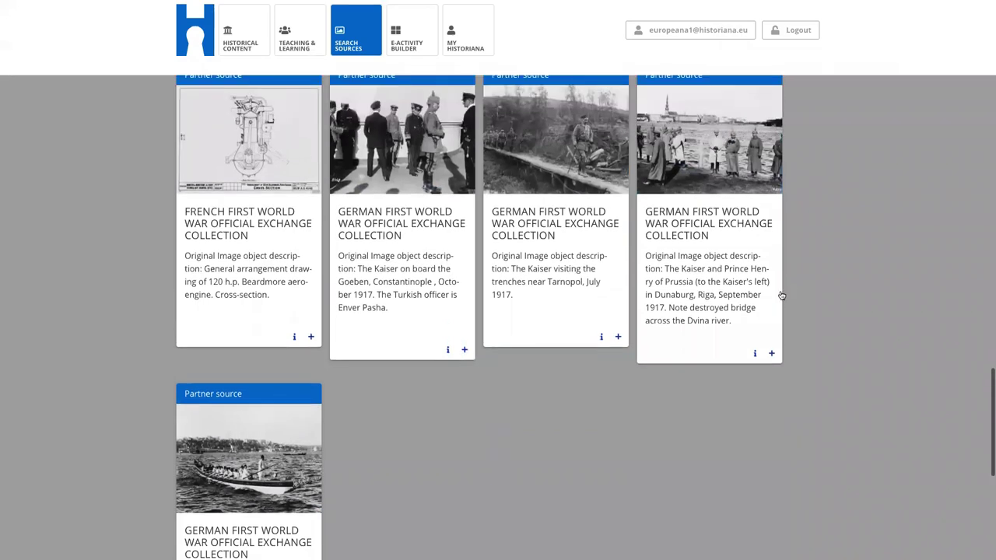
left_click(464, 352)
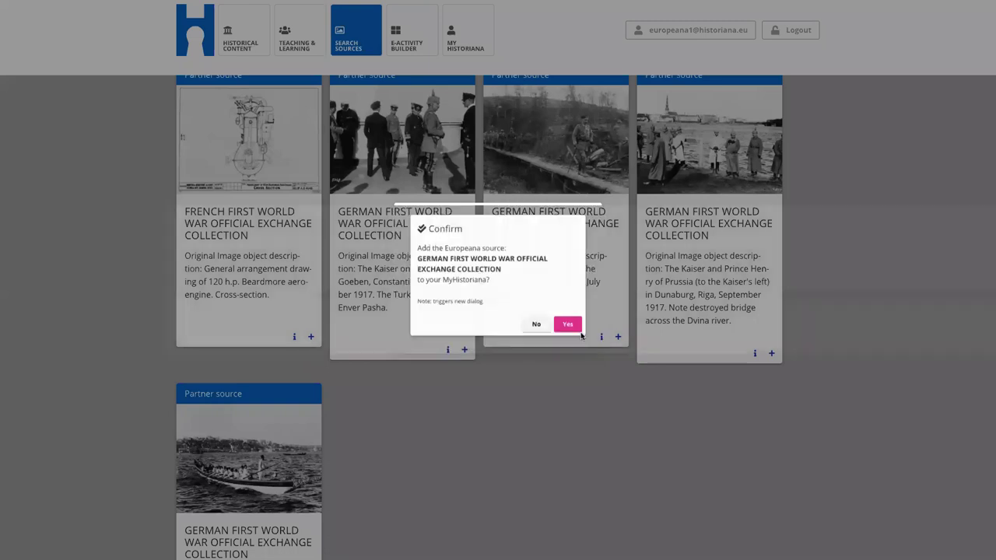
left_click(581, 333)
scroll(550, 424, "down", 3)
scroll(550, 424, "down", 5)
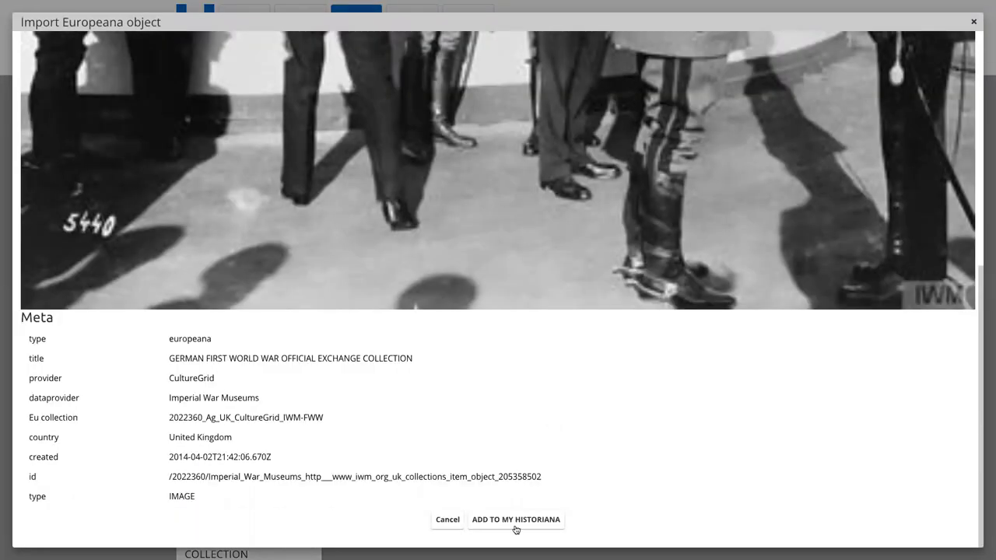
left_click(518, 520)
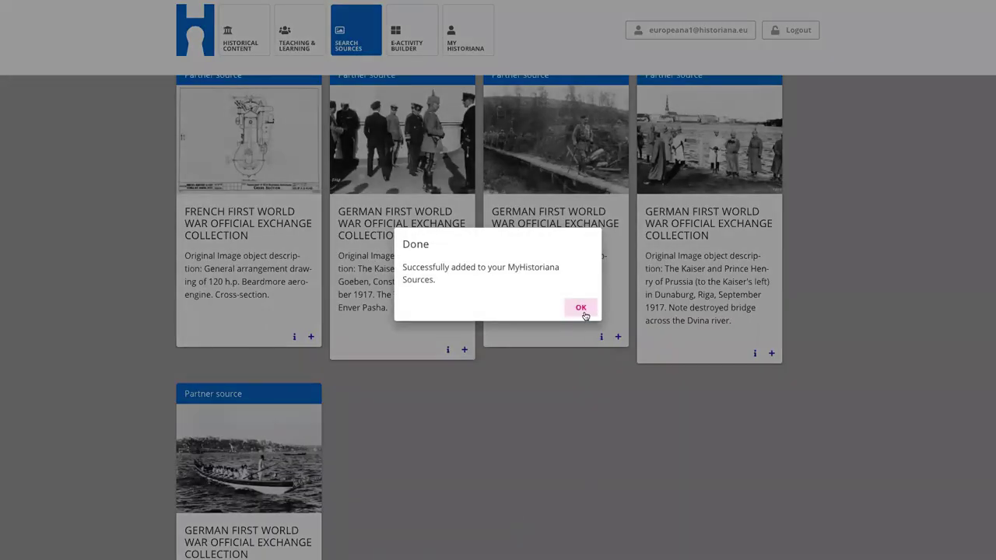
left_click(580, 309)
scroll(587, 342, "up", 10)
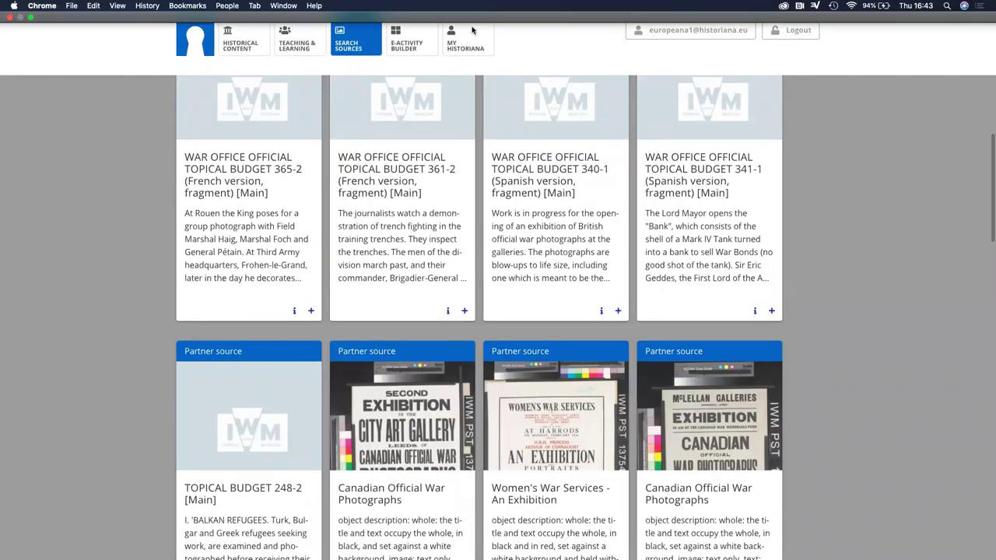
Step: In My Historiana's My Sources, duplicate the German First World War Official Exchange Collection photo
left_click(468, 35)
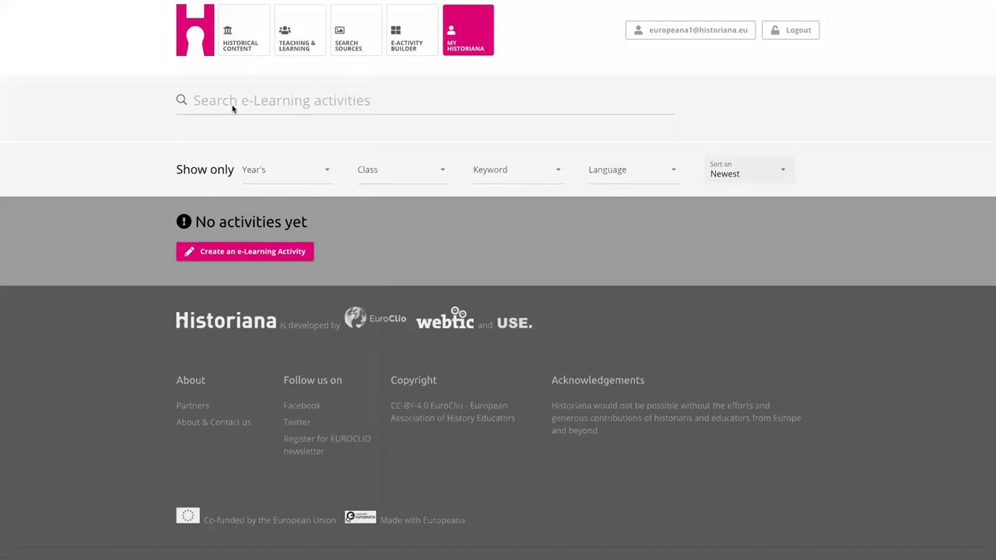
left_click(304, 93)
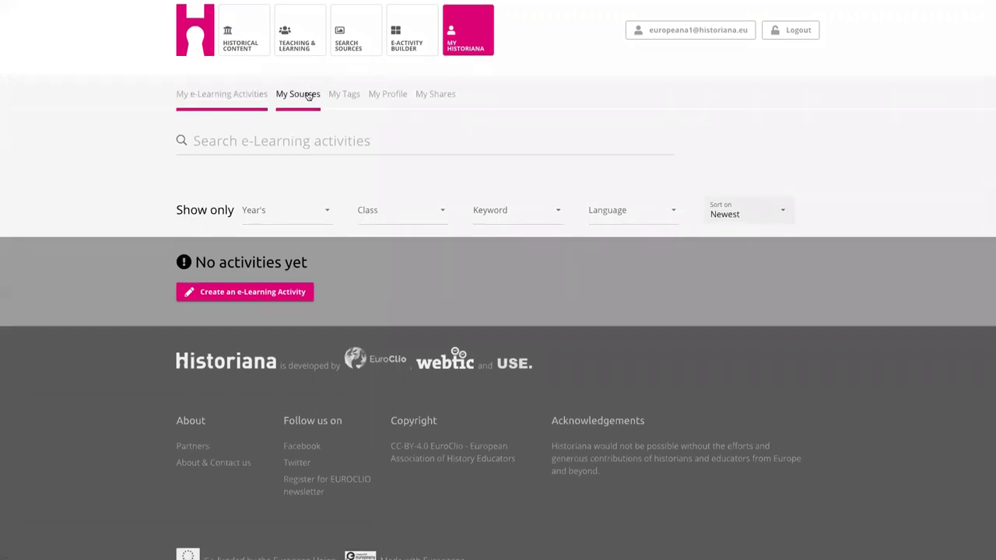
scroll(288, 308, "down", 1)
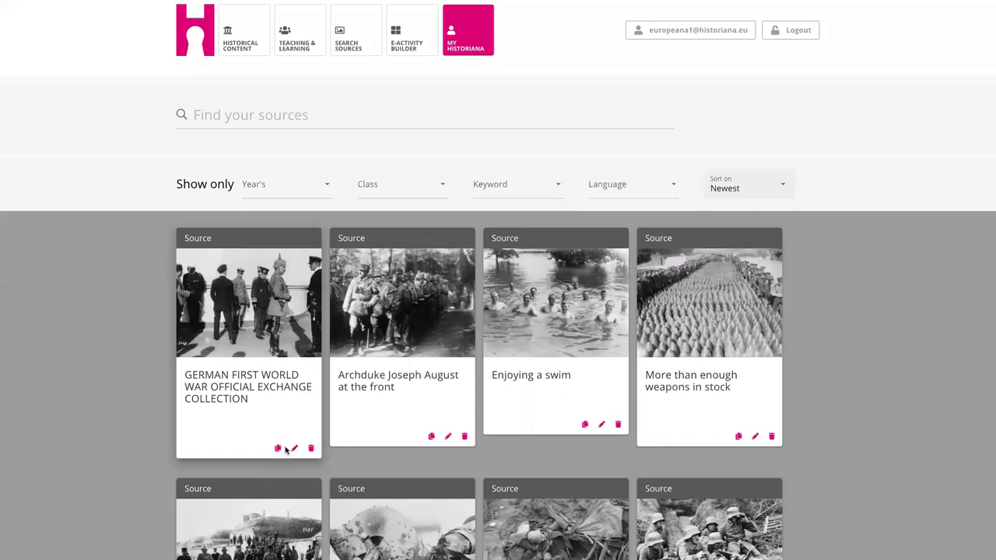
left_click(278, 448)
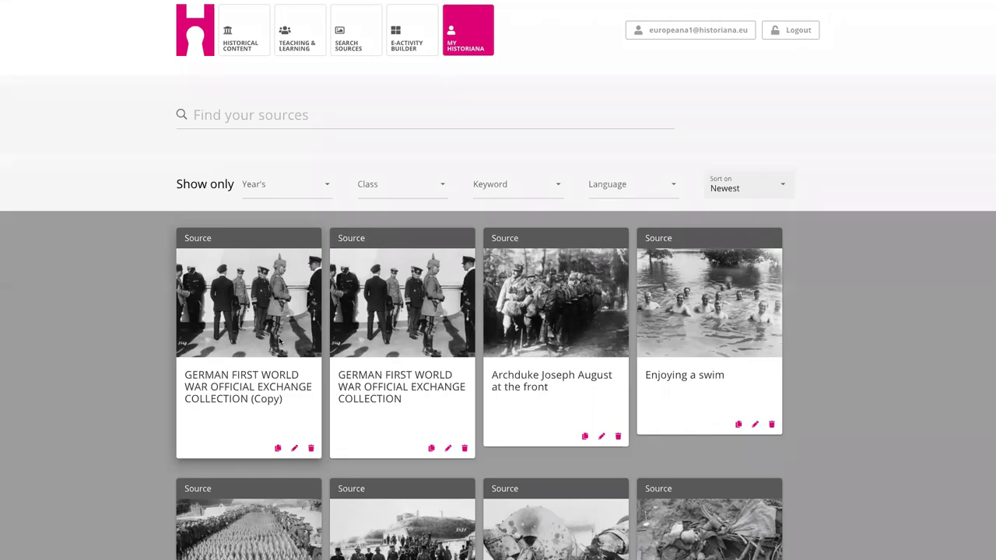
Step: Retitle the copied photo 'Duitse foto van de eerste wereldoorlog' and save it
left_click(294, 448)
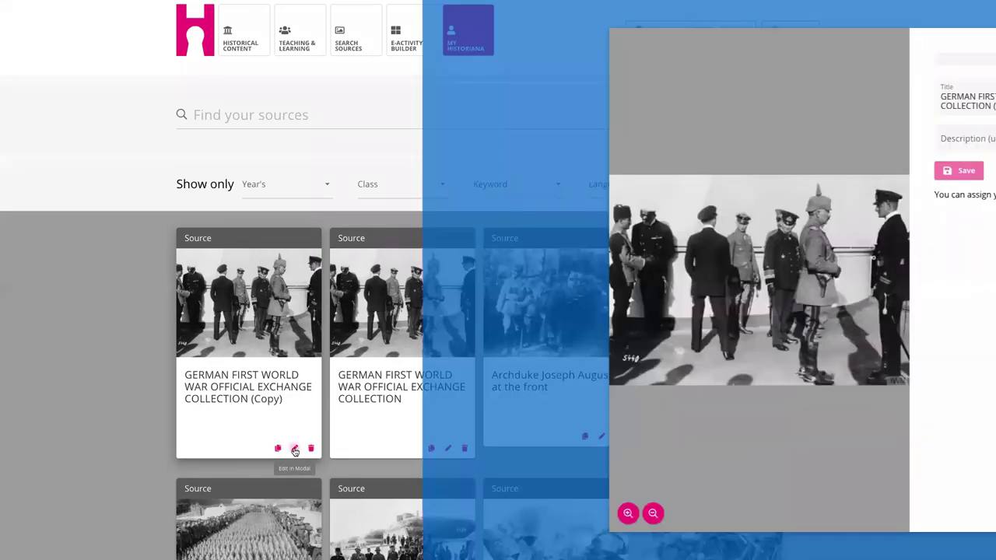
left_click_drag(627, 104, 493, 67)
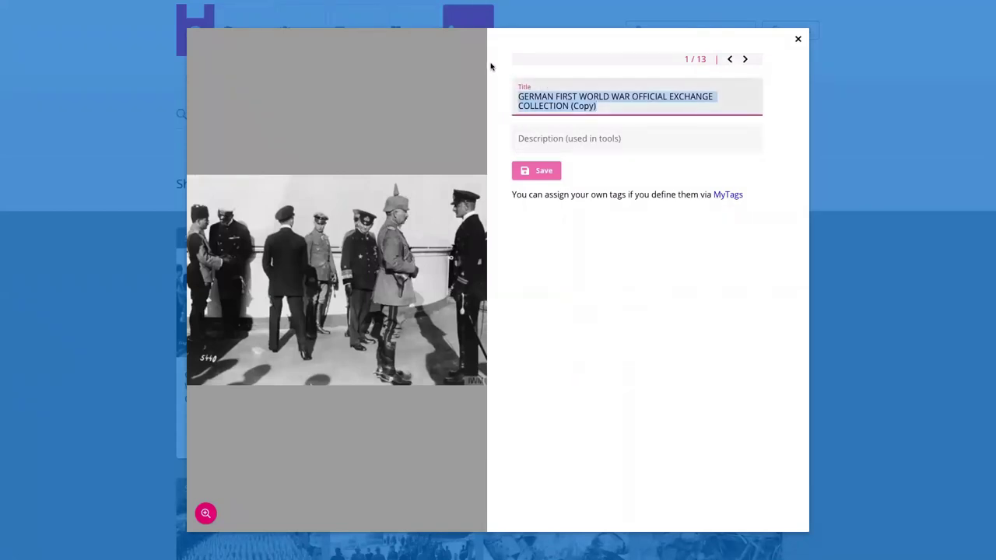
type("Duitse foto van de eerste we")
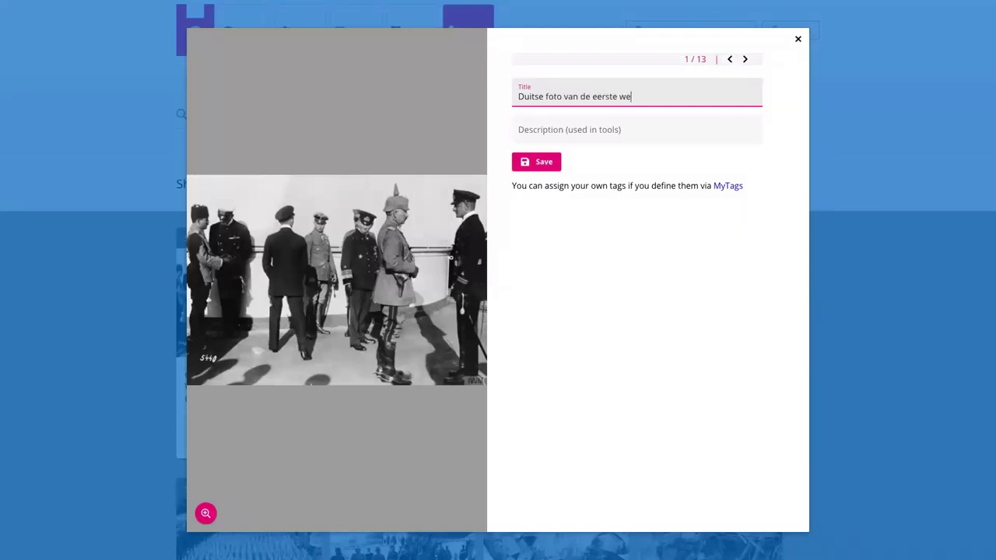
left_click(545, 162)
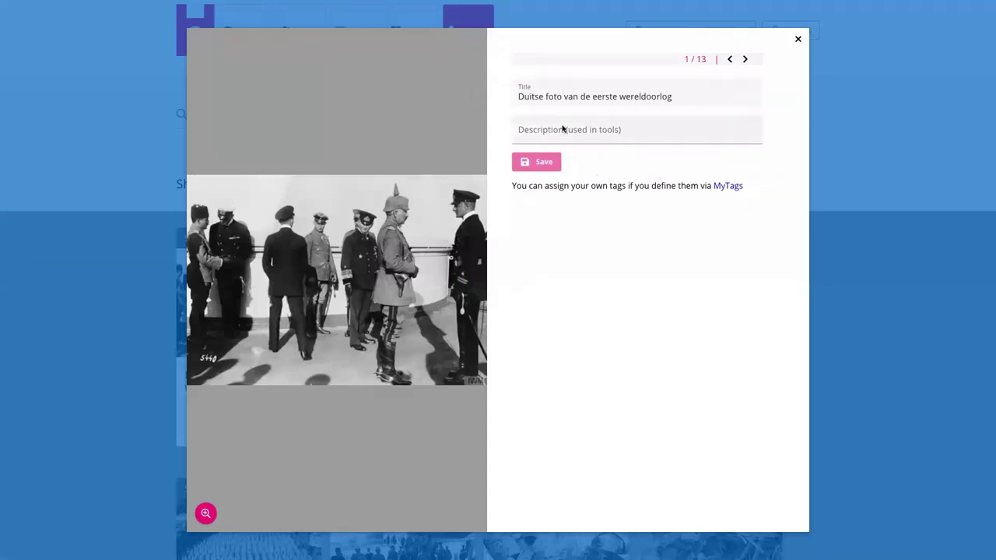
left_click(700, 96)
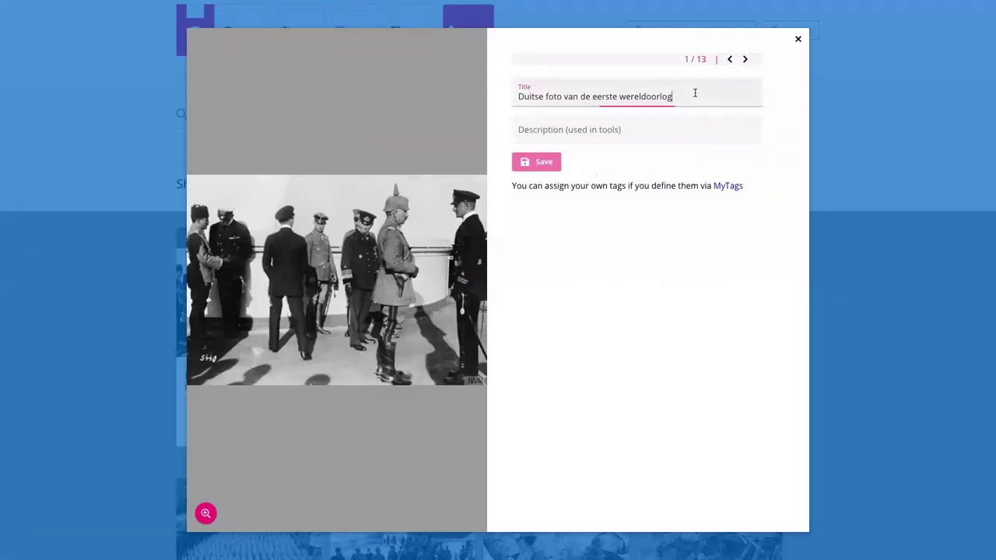
key("ctrl+a")
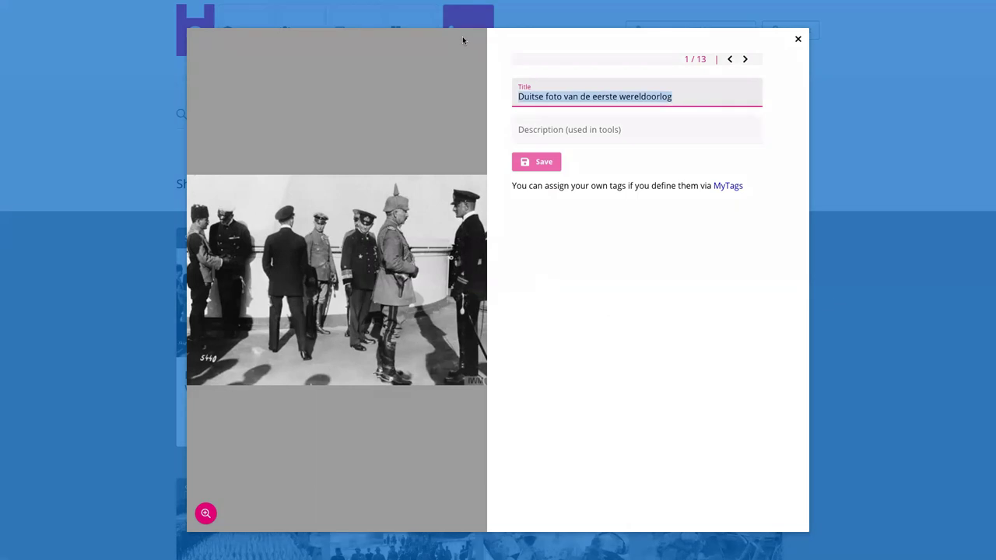
left_click(797, 38)
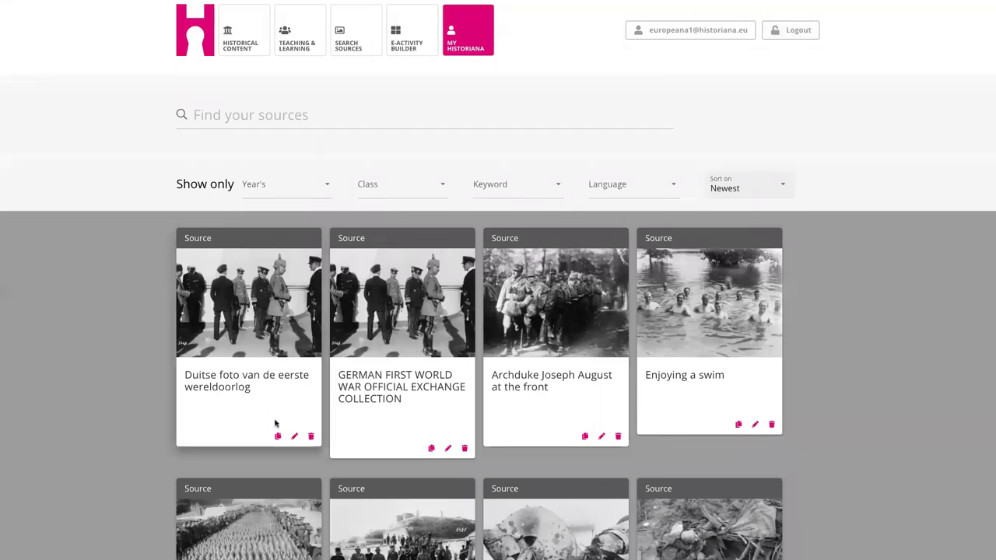
Step: Delete the original German exchange collection source
left_click(464, 449)
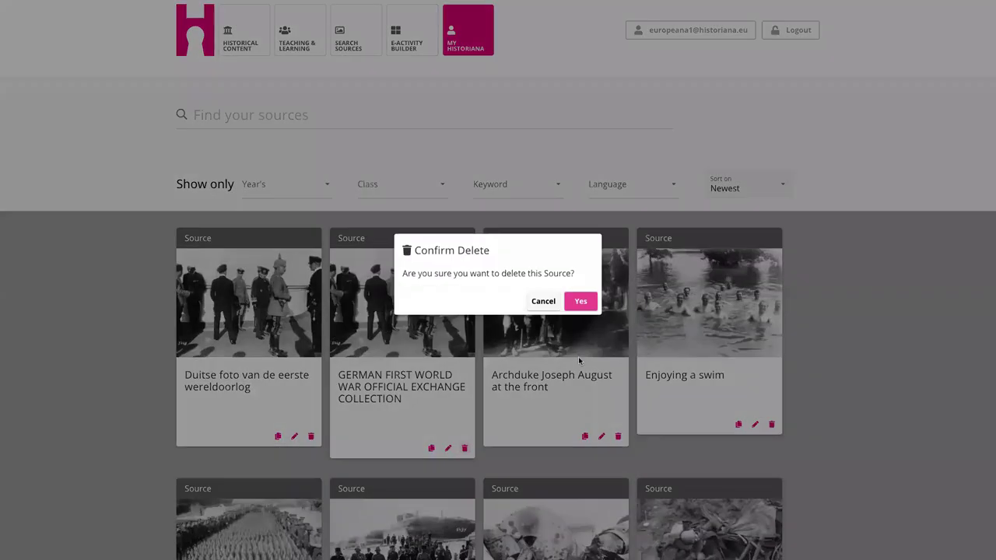
left_click(580, 302)
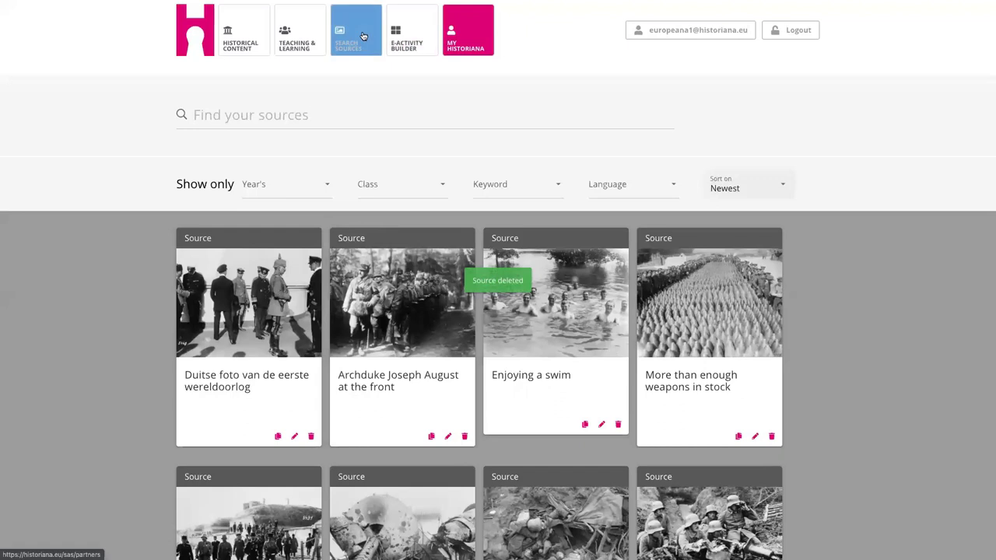
left_click(351, 37)
Step: Search Europeana for 'official photograph world war 1'
left_click(282, 93)
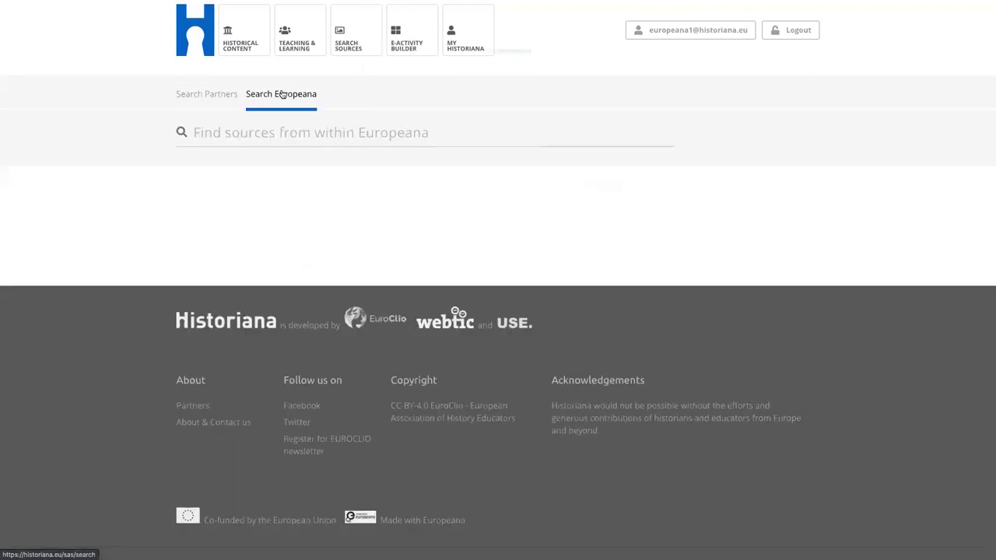
left_click(261, 137)
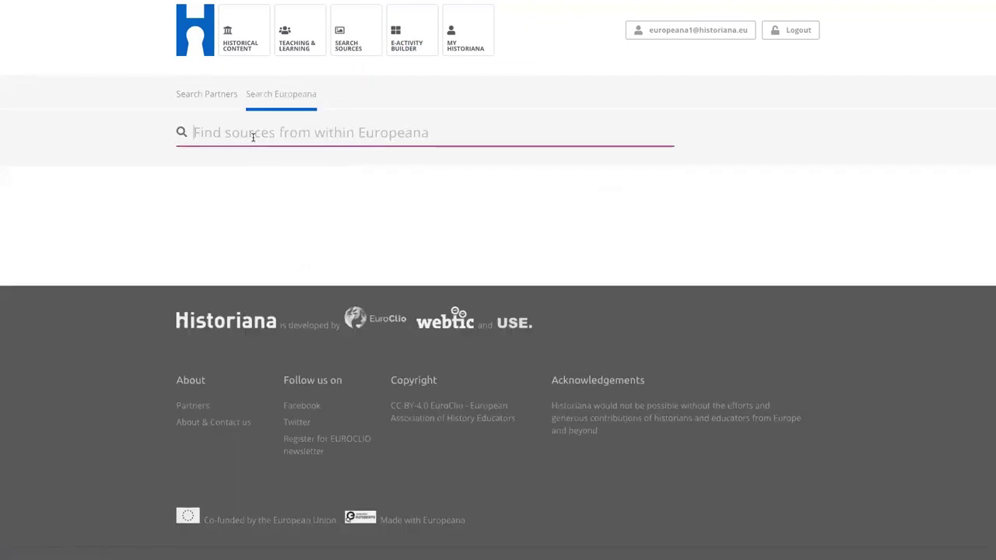
type("off")
key("Return")
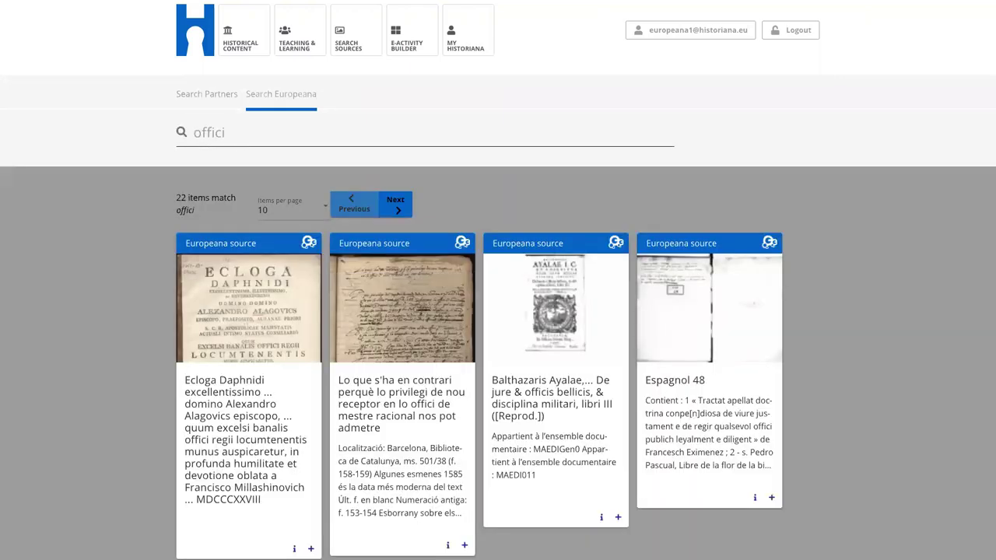
scroll(498, 311, "down", 7)
scroll(498, 311, "up", 7)
left_click(251, 134)
type("al photograph world war")
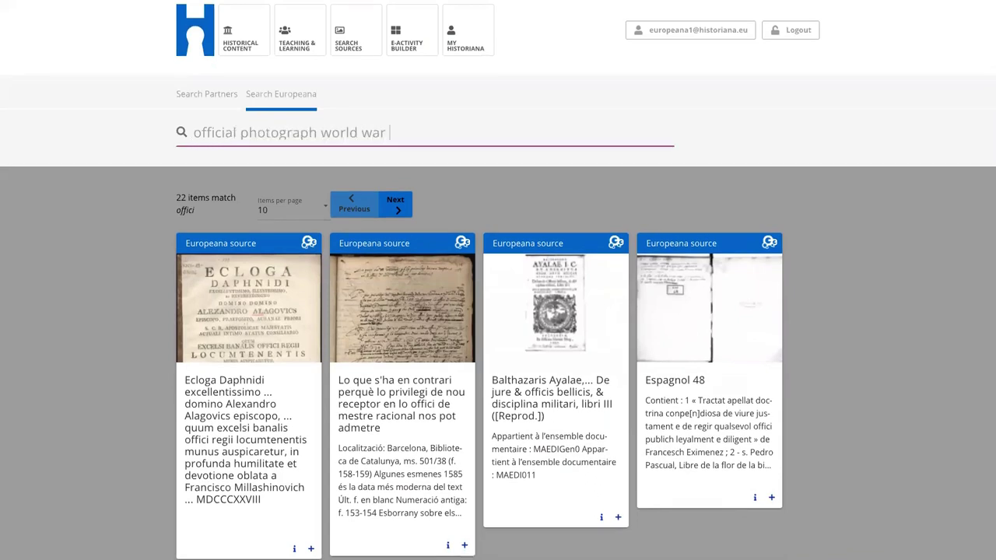
key("Return")
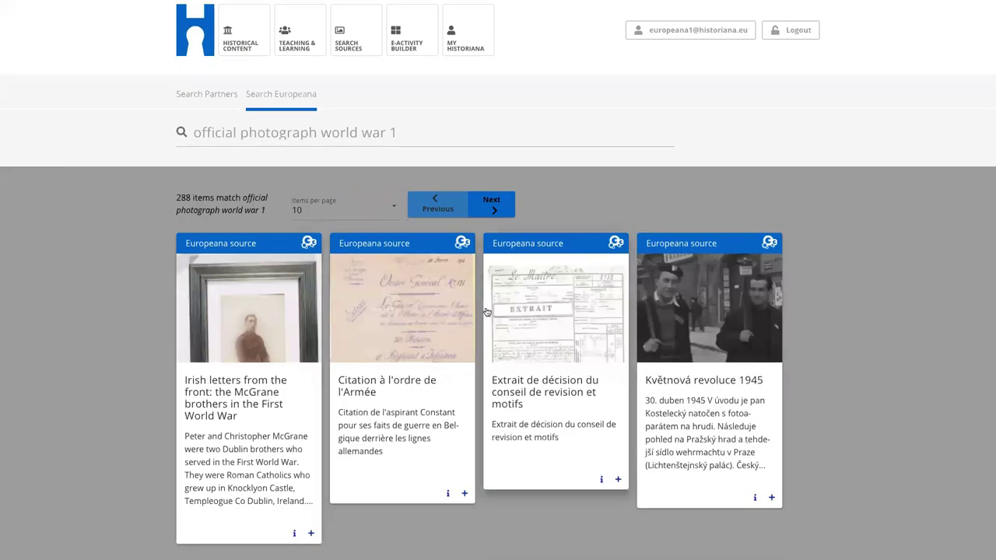
Step: Add the Royal Engineer diver photo 'He is taking a saw and a hammer below with him' to My Historiana
scroll(486, 311, "down", 1)
scroll(486, 312, "down", 4)
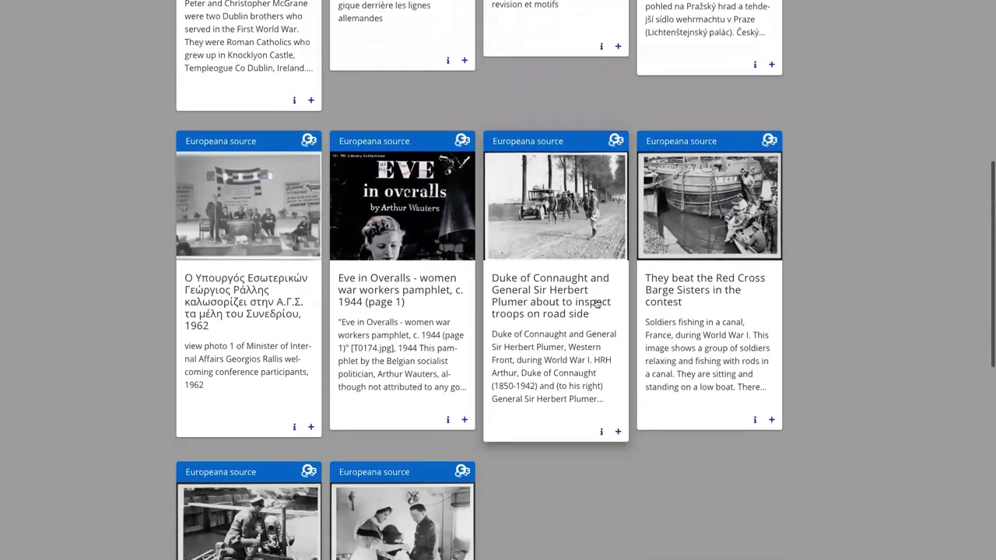
scroll(618, 433, "down", 3)
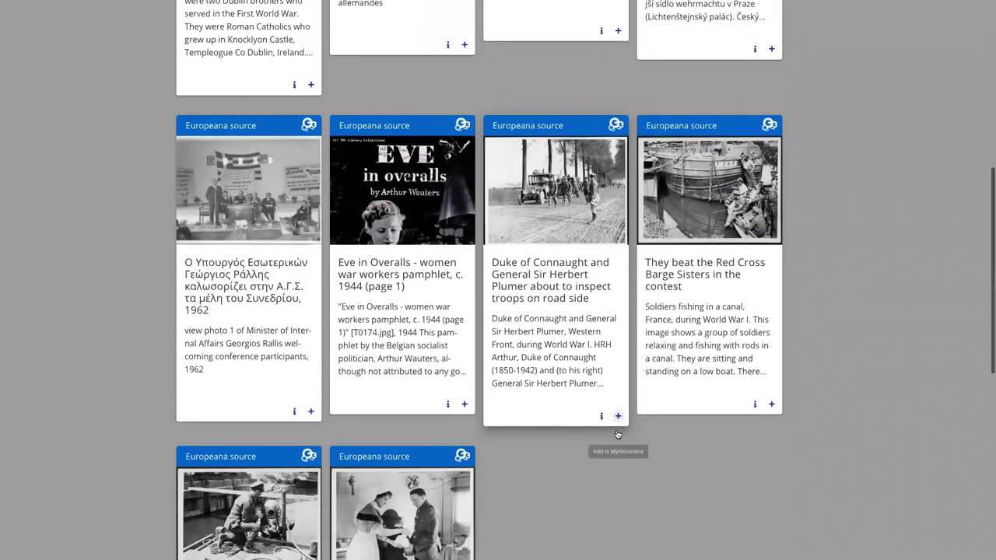
left_click(311, 495)
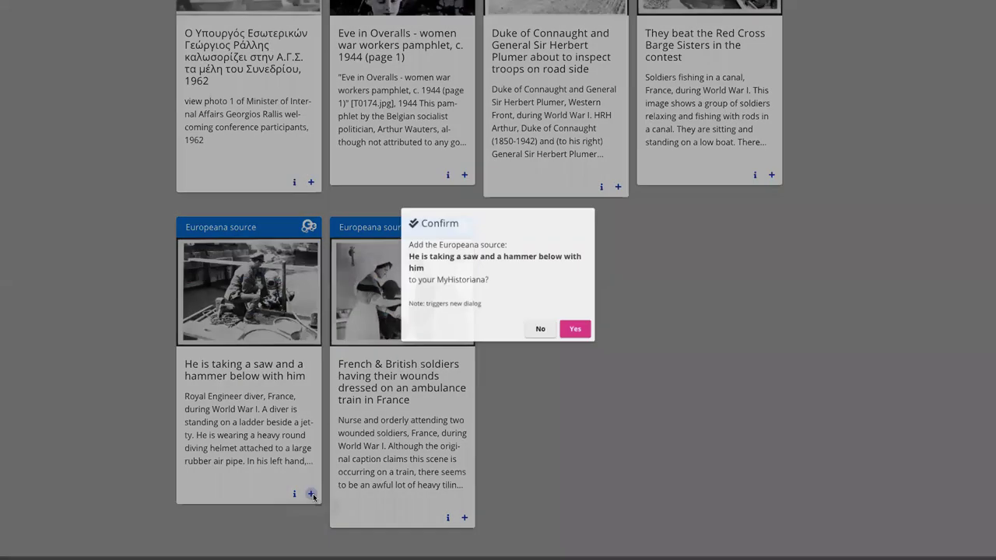
left_click(579, 337)
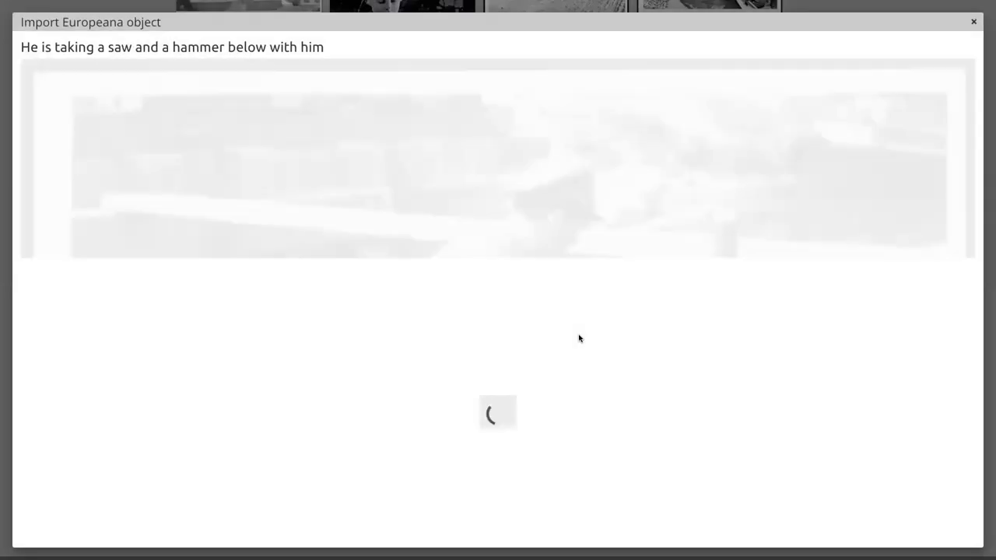
scroll(578, 335, "down", 6)
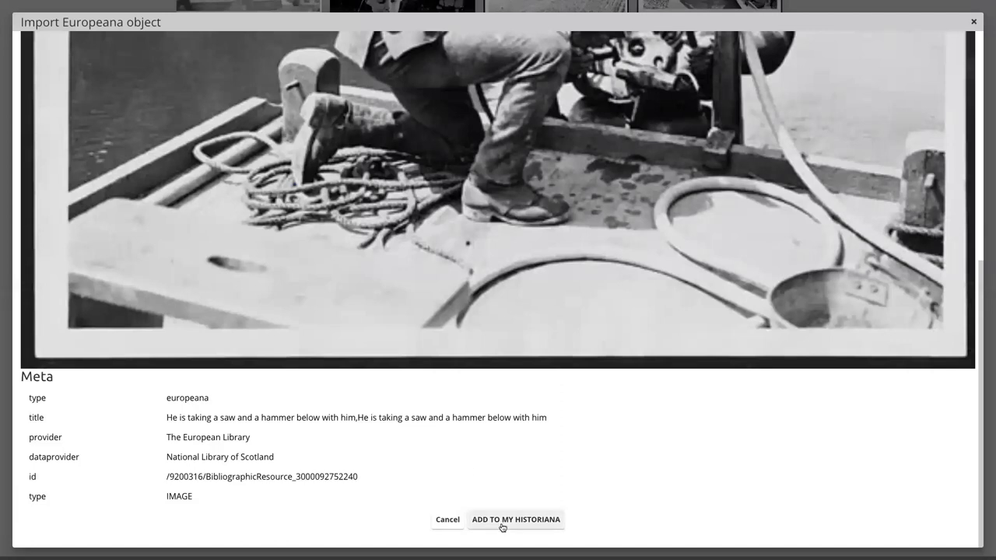
left_click(503, 519)
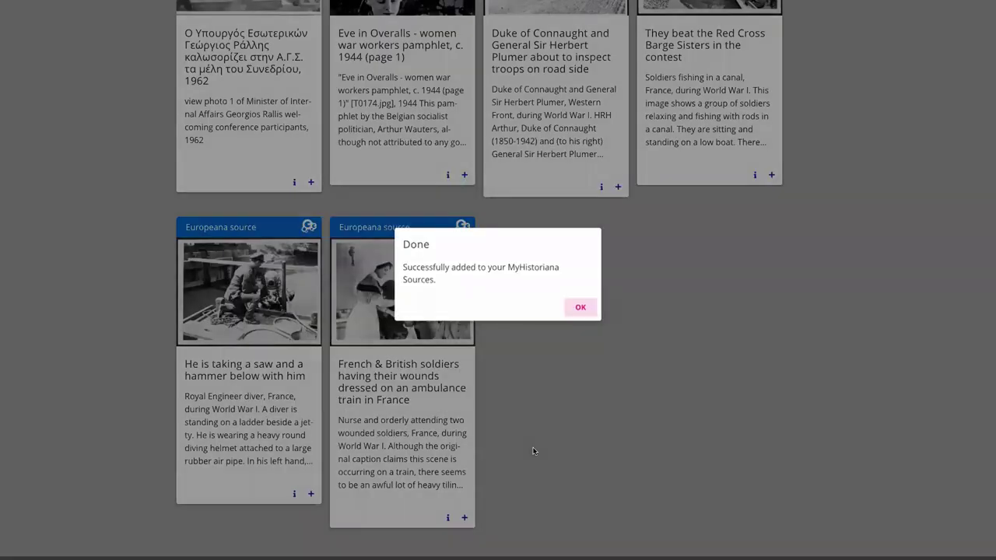
left_click(581, 308)
scroll(589, 308, "up", 10)
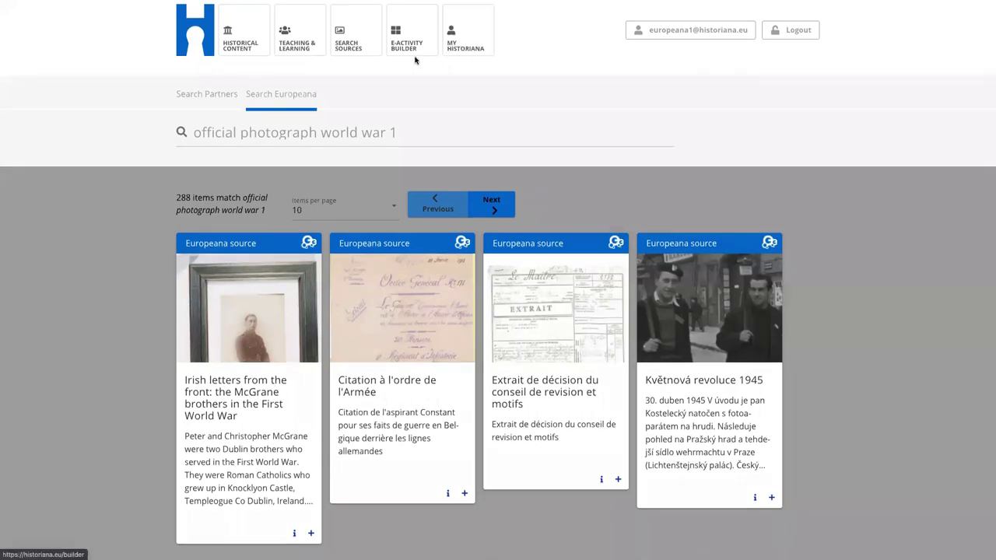
Step: In My Sources, review the title and description of the diver photo 'He is taking a saw and a hammer below with him'
left_click(468, 53)
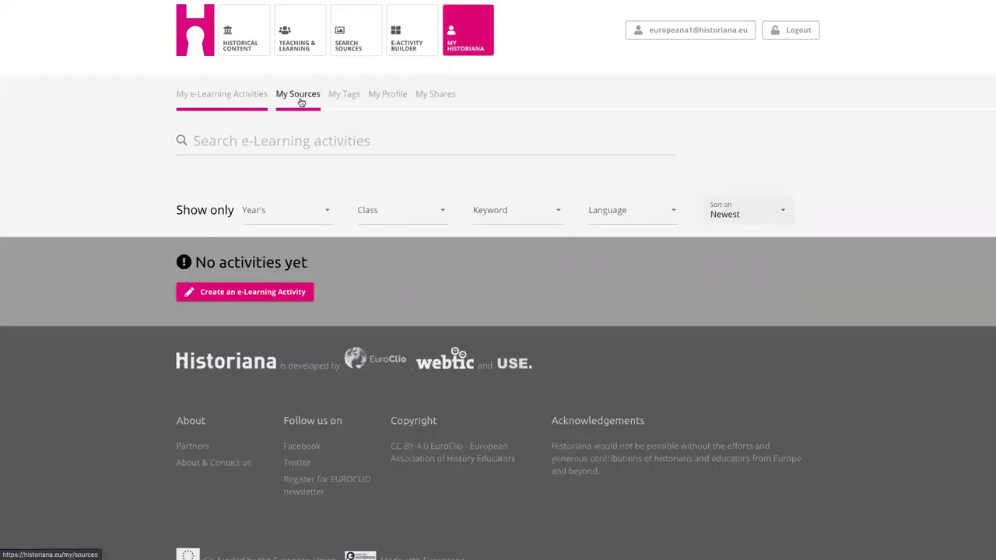
left_click(300, 102)
scroll(287, 215, "down", 1)
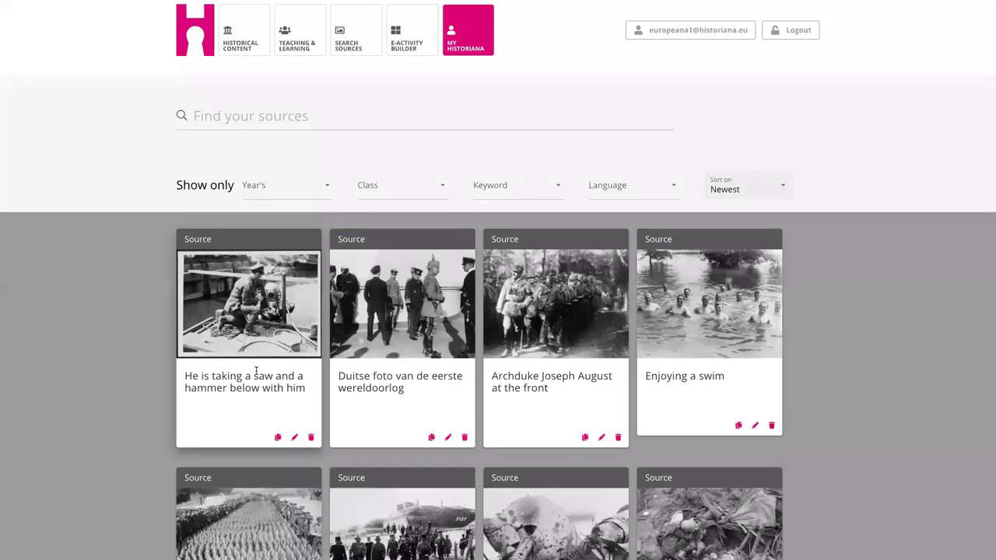
left_click(295, 438)
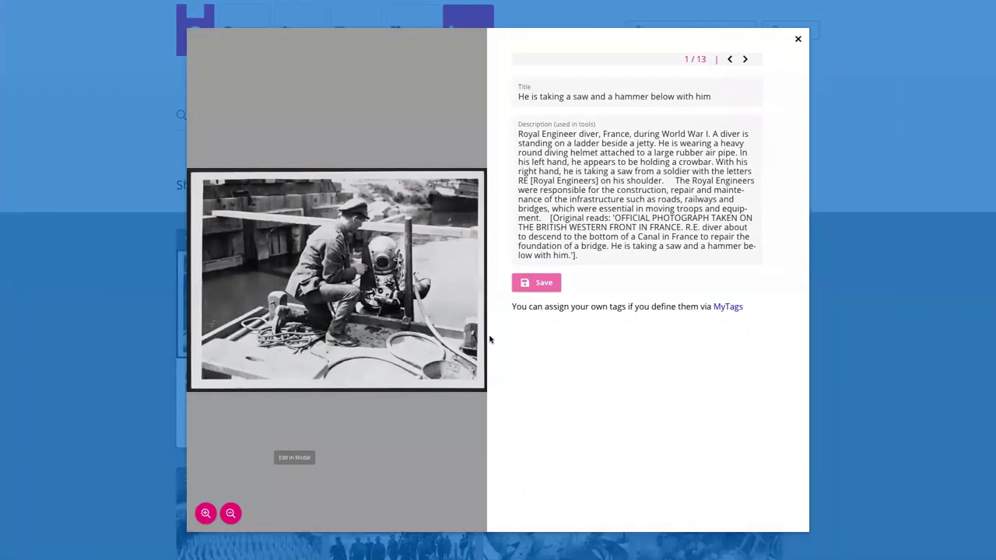
triple_click(580, 257)
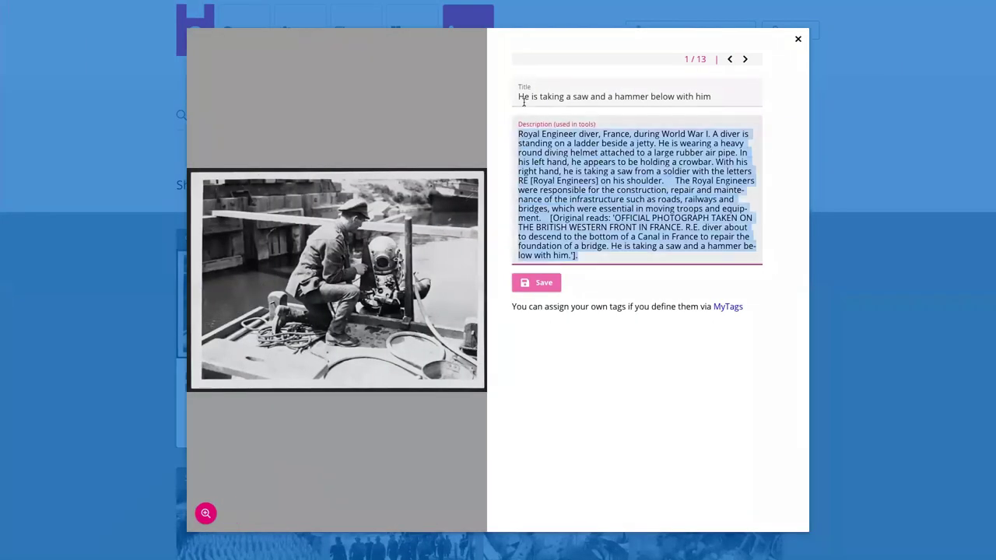
left_click(798, 39)
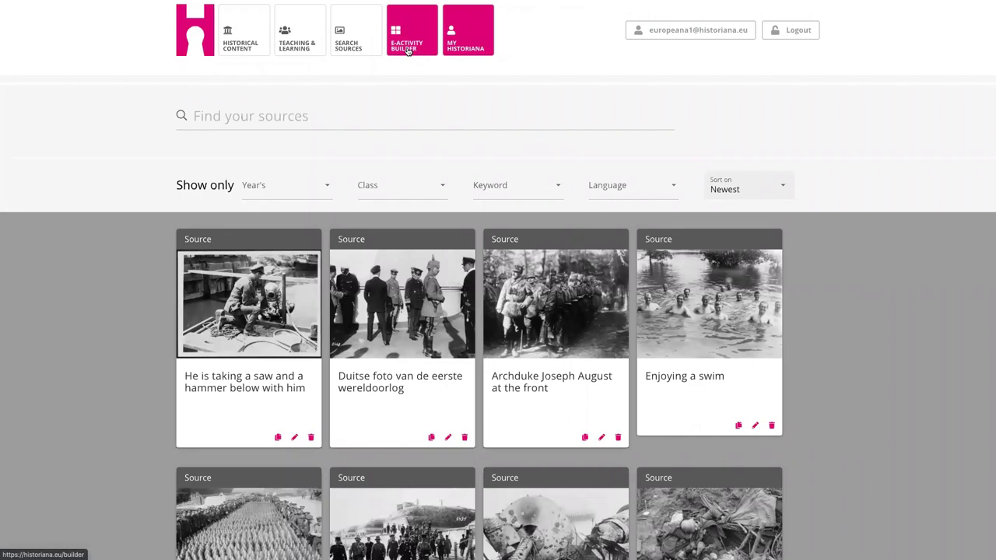
Step: Start a new e-Learning Activity titled 'First world war propaganda'
left_click(408, 52)
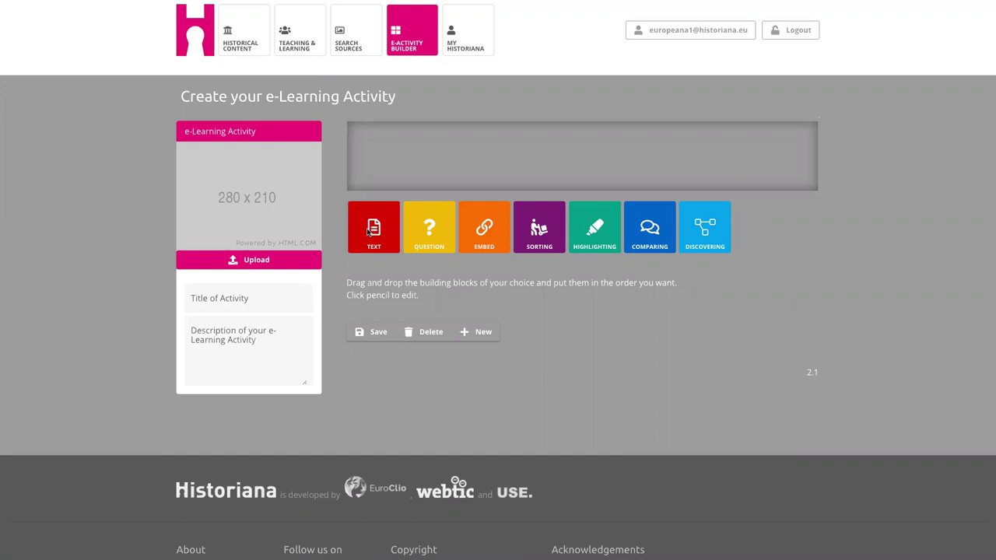
left_click(244, 297)
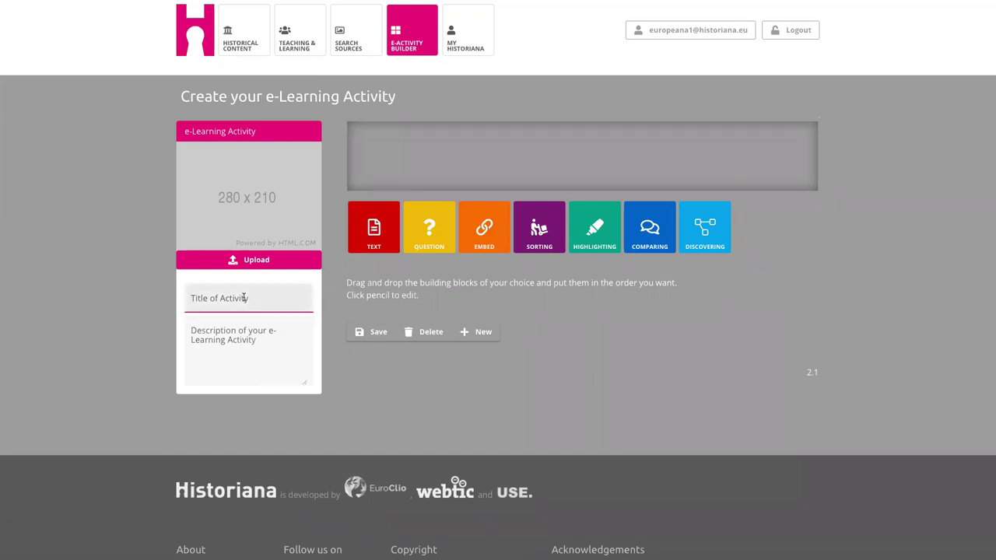
type("First world war propaganda")
Step: Upload the Battle of the Somme photo as the activity thumbnail
left_click(285, 265)
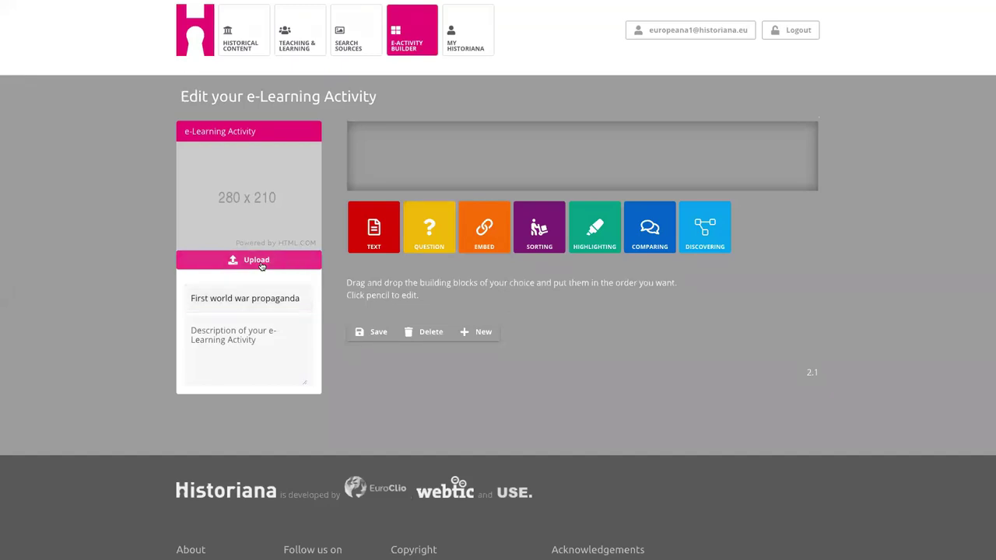
left_click(342, 40)
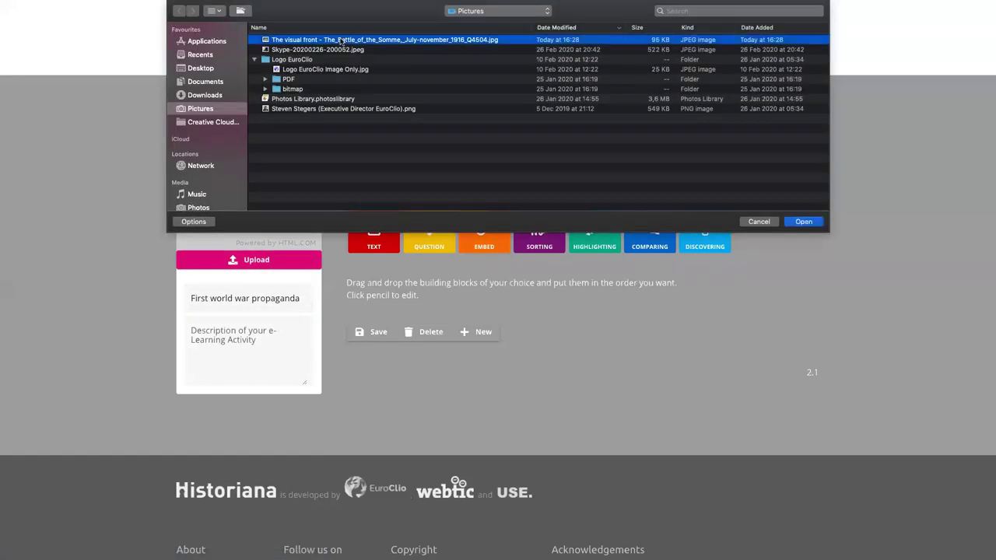
left_click(805, 223)
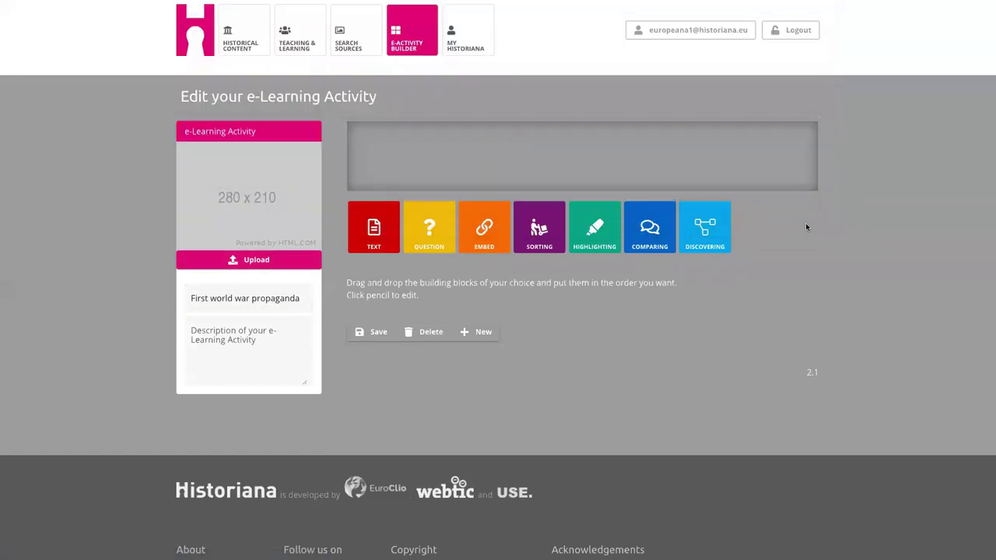
Step: Add the description 'Students learn how official photography in the First World War works in practice' and save
left_click(264, 349)
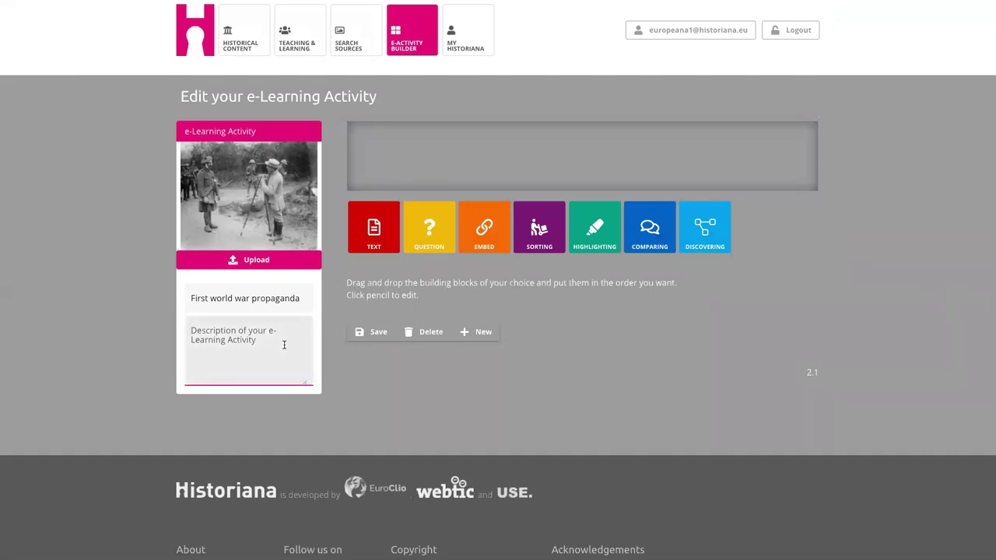
type("Stu")
key("BackSpace")
key("BackSpace")
key("BackSpace")
type("S")
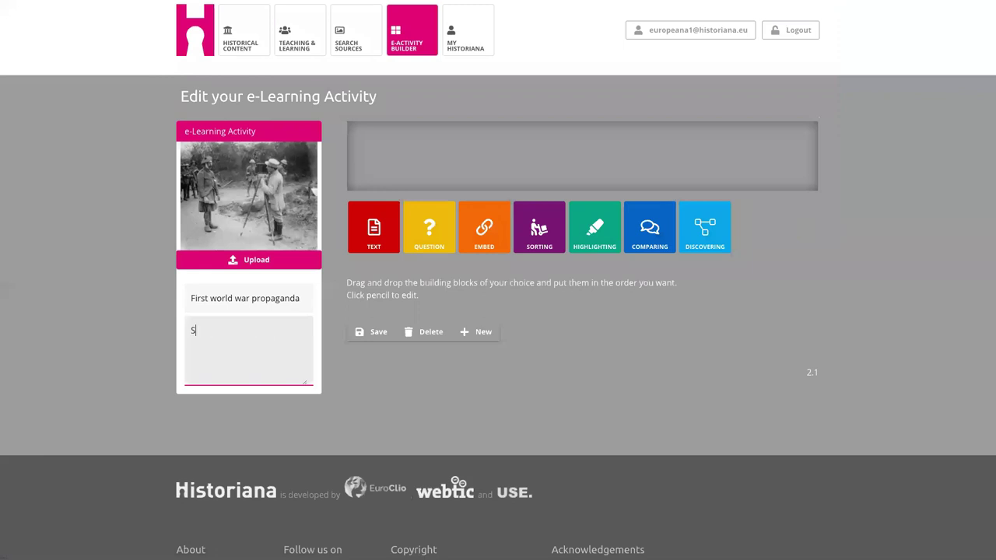
type("tudents learn how official photography in the First Wo")
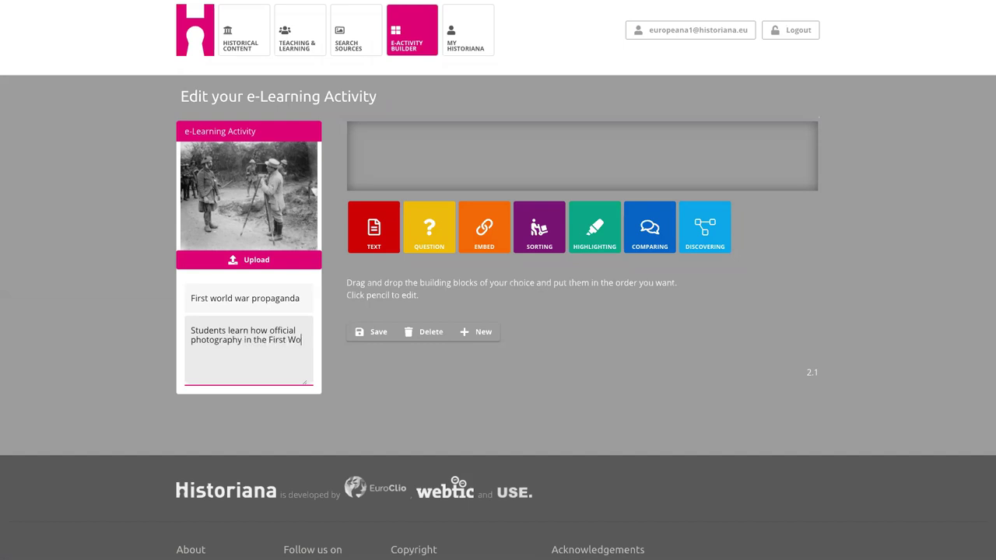
type("rld War works in practice.")
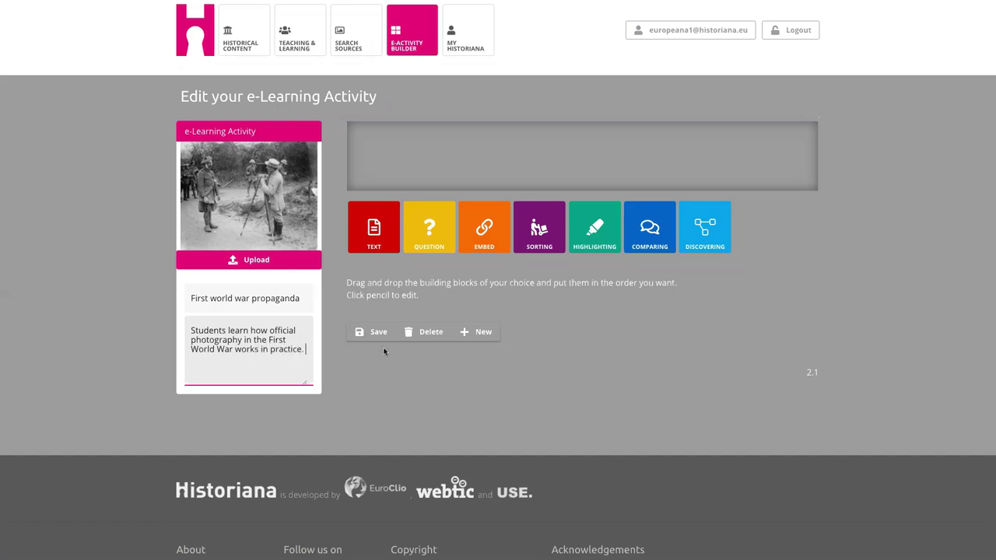
left_click(379, 333)
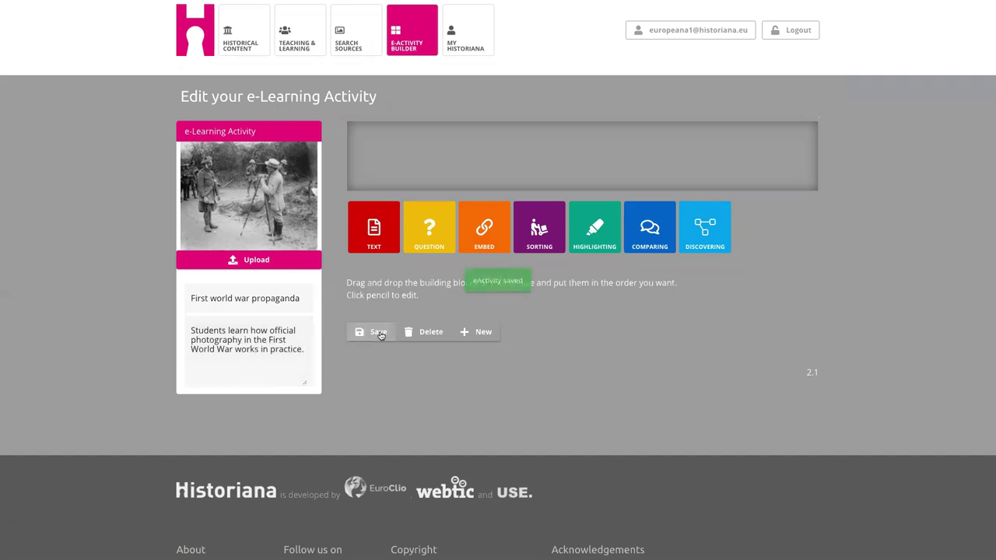
Step: Reopen the First world war propaganda activity, add a Text block and delete the first Text block
left_click(470, 35)
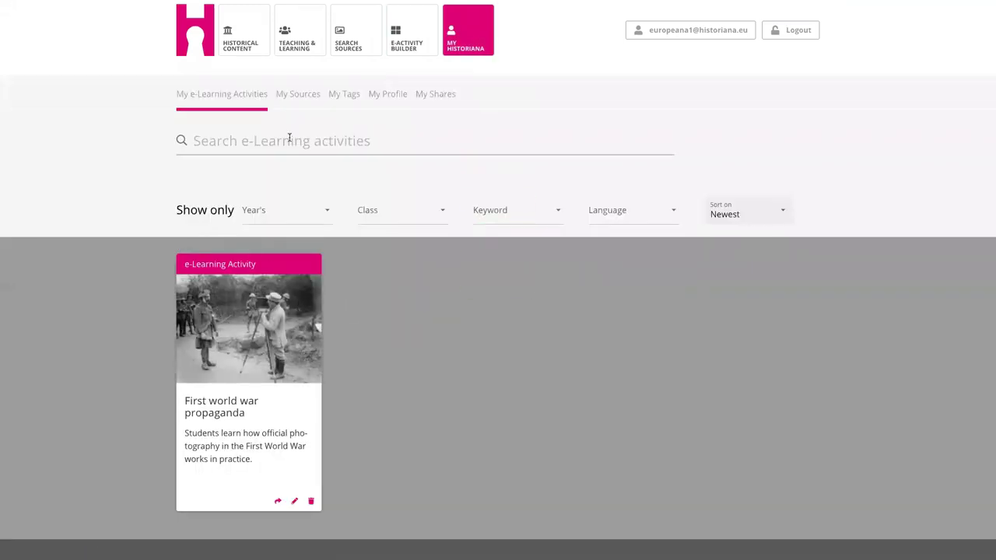
left_click(293, 502)
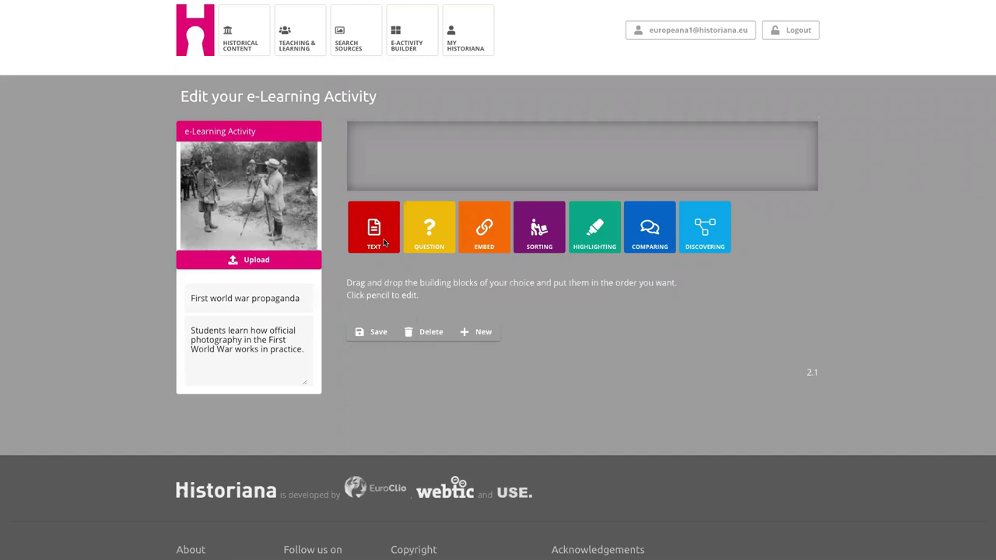
mouse_move(381, 244)
left_mouse_down()
mouse_move(386, 219)
mouse_move(393, 225)
mouse_move(441, 153)
left_mouse_up()
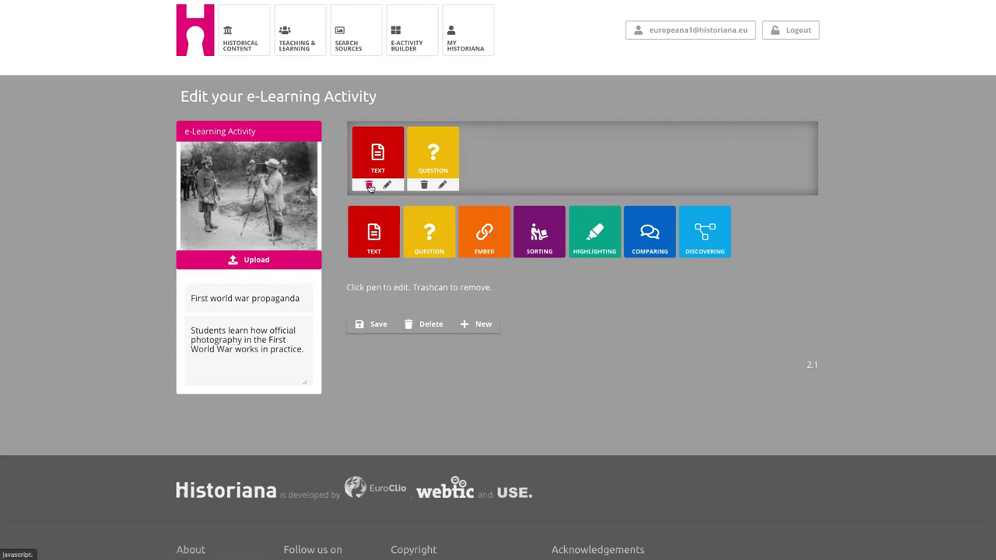
left_click(369, 184)
left_click(575, 301)
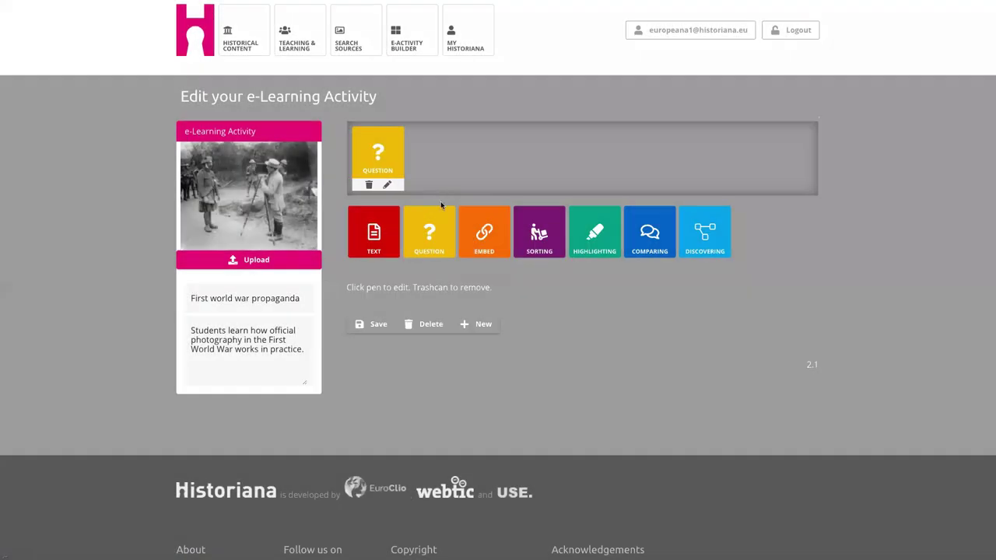
Step: Add Text, Sorting, Highlighting, Comparing and Discovering blocks, plus a Text block after Sorting, and edit it
left_click(383, 232)
left_click(549, 248)
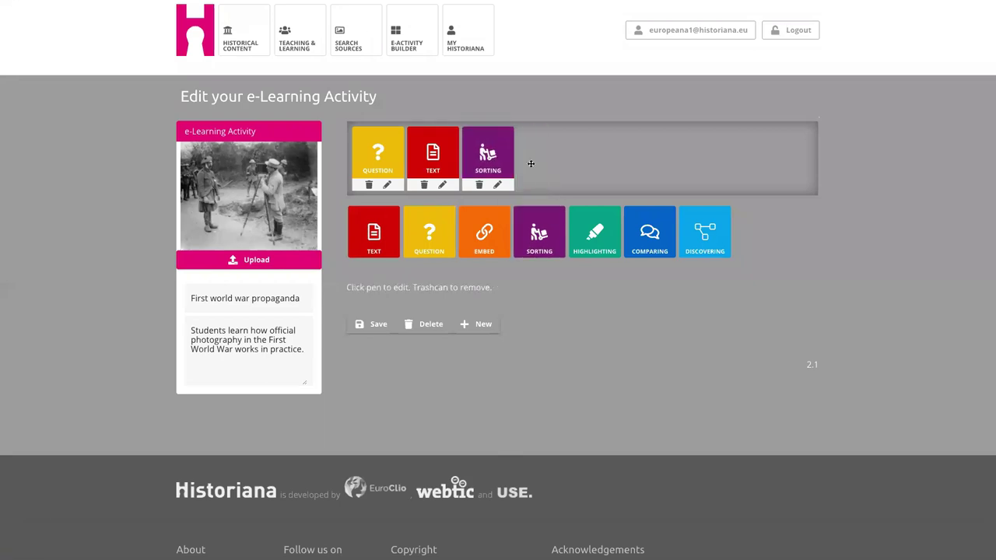
left_click(595, 231)
left_click_drag(650, 232, 641, 167)
left_click_drag(704, 230, 653, 165)
left_click_drag(393, 232, 549, 183)
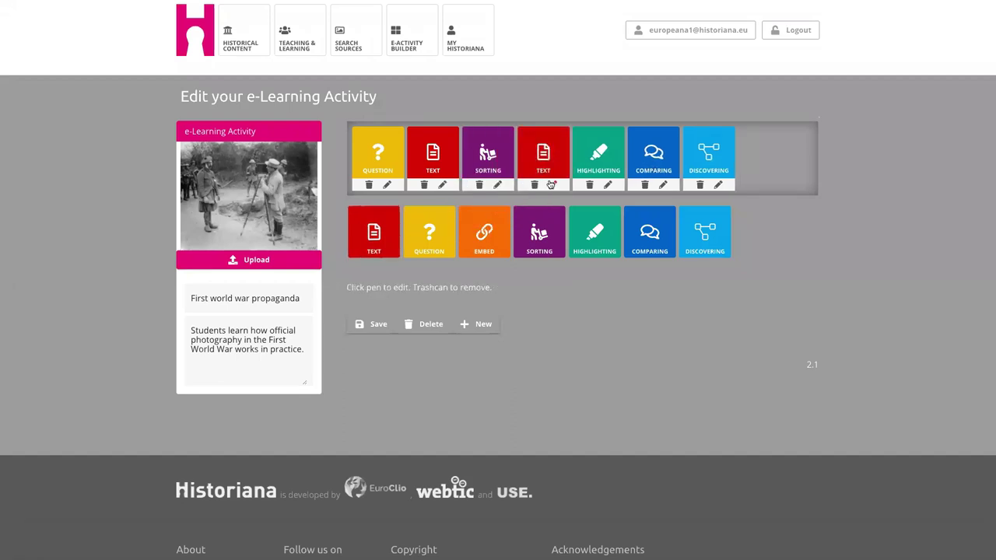
left_click(551, 185)
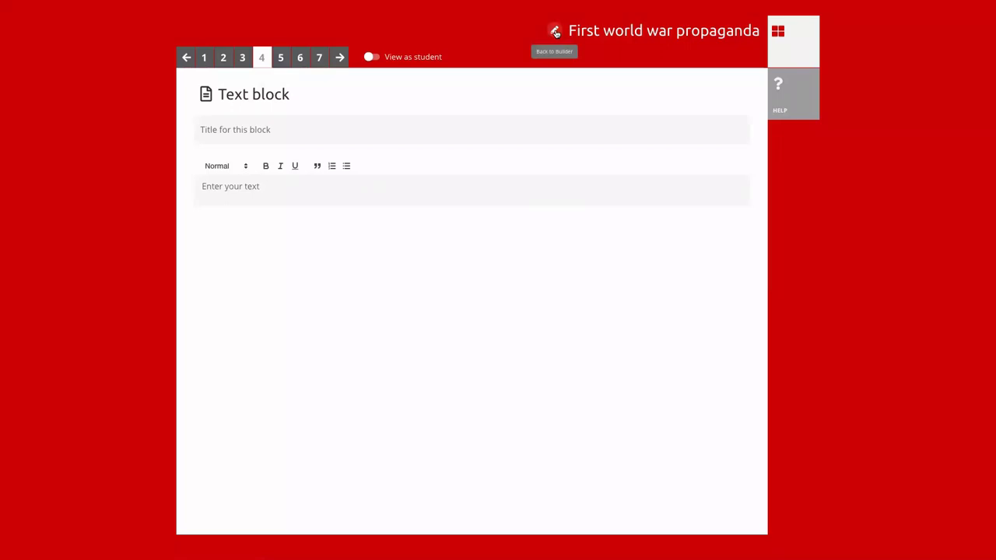
Step: In the builder, move the Question block after Discovering and delete the Text block following Sorting
left_click(554, 31)
left_click(554, 31)
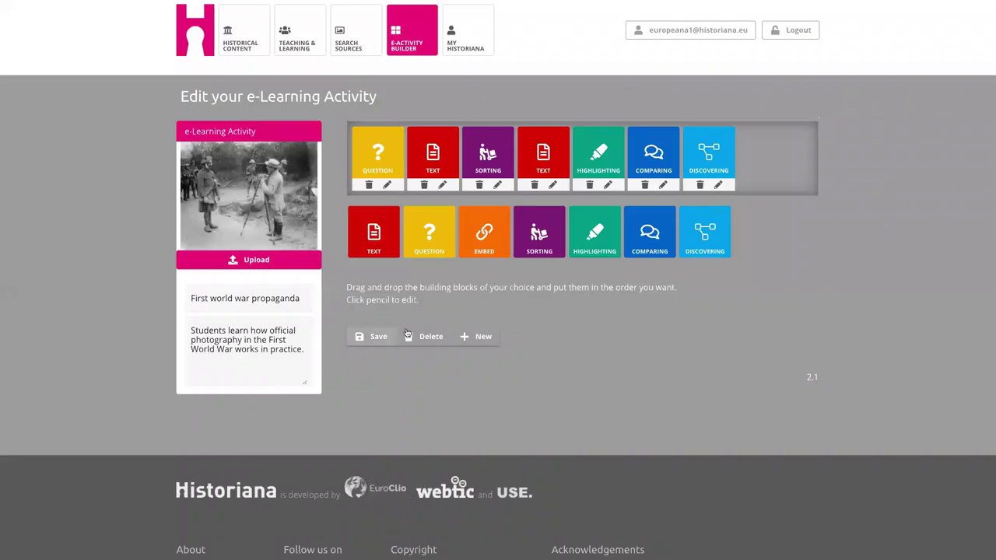
left_click_drag(393, 170, 724, 170)
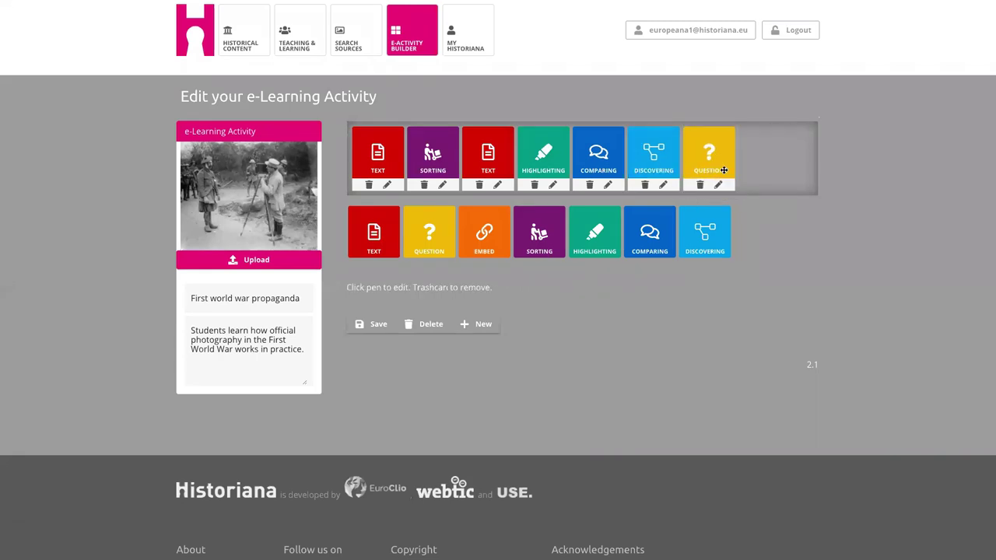
left_click_drag(484, 156, 650, 161)
left_click(645, 188)
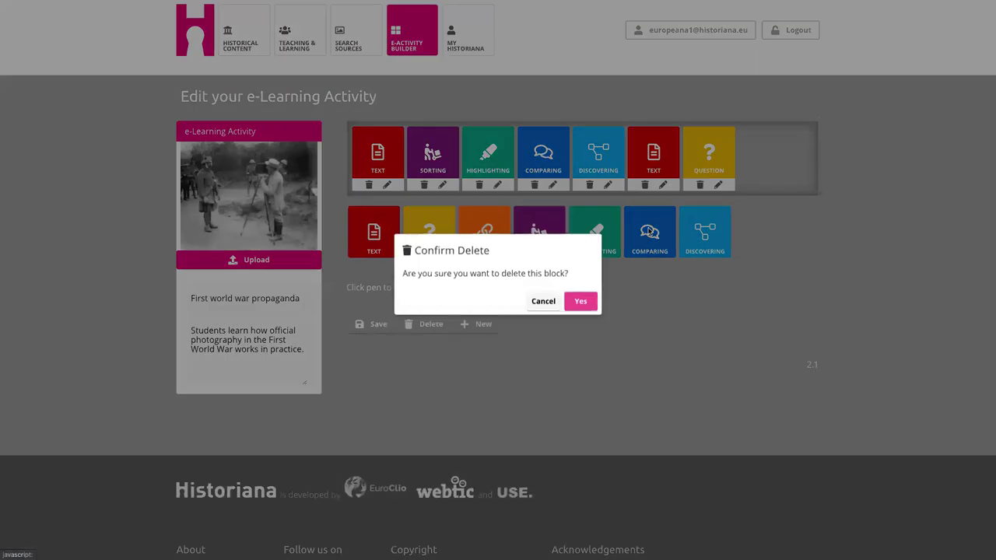
left_click(580, 301)
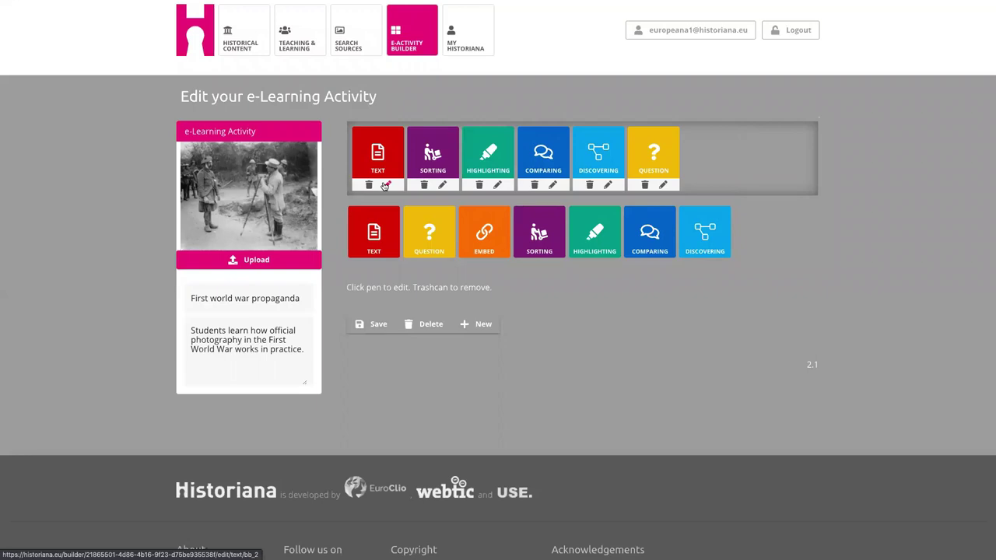
Step: Give the first Text block the title 'The information you put here' and body 'Is what you student see.'
left_click(385, 186)
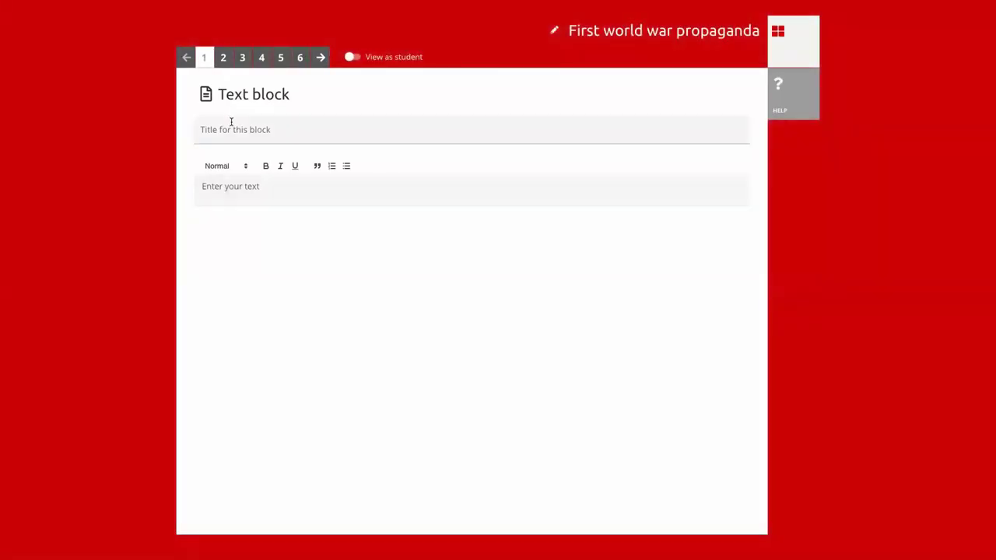
left_click(232, 130)
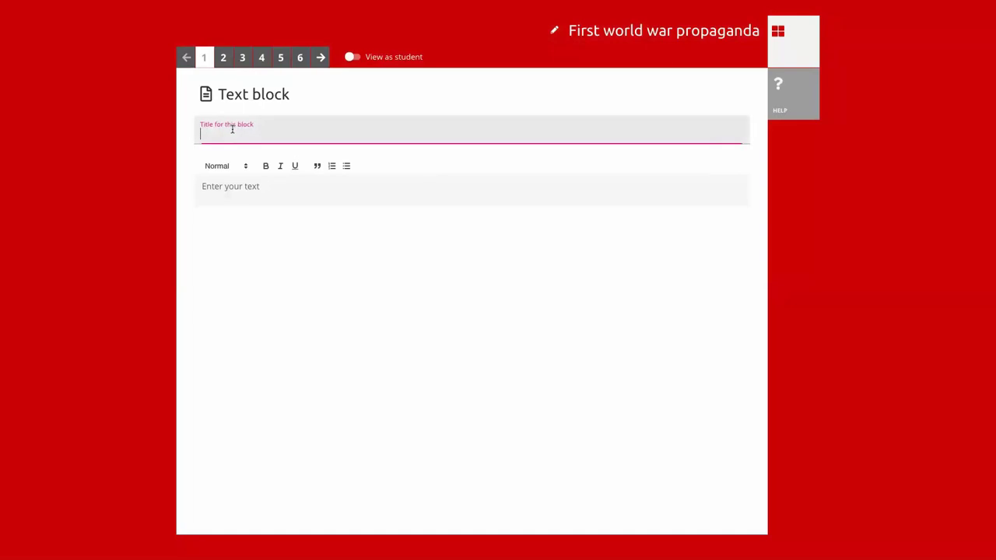
type("Ther in")
key("BackSpace")
type("information you put here")
left_click(247, 190)
type("Is what you student see")
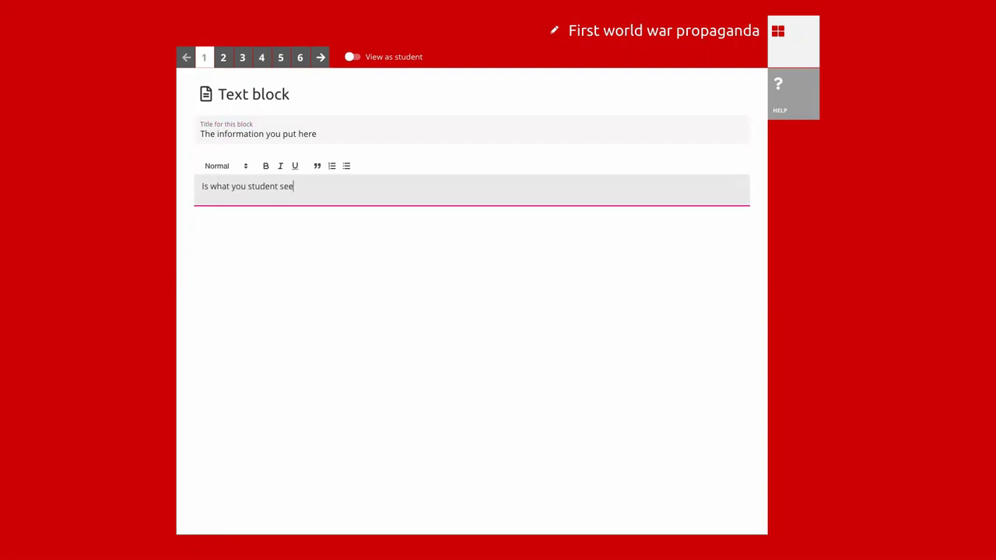
left_click(377, 66)
type(".")
Step: Preview the Text block as a student and return to editing
left_click(352, 59)
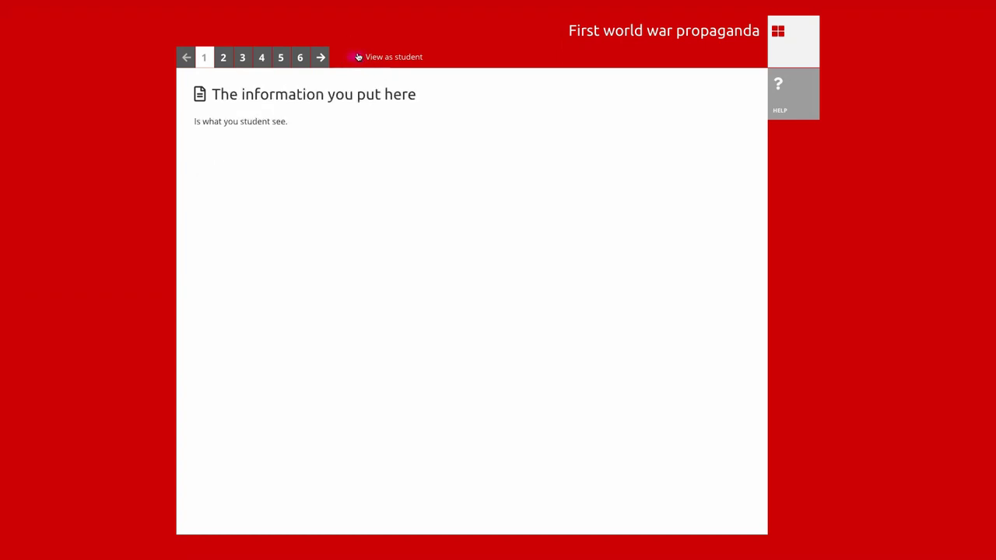
left_click_drag(212, 89, 420, 105)
left_click(422, 109)
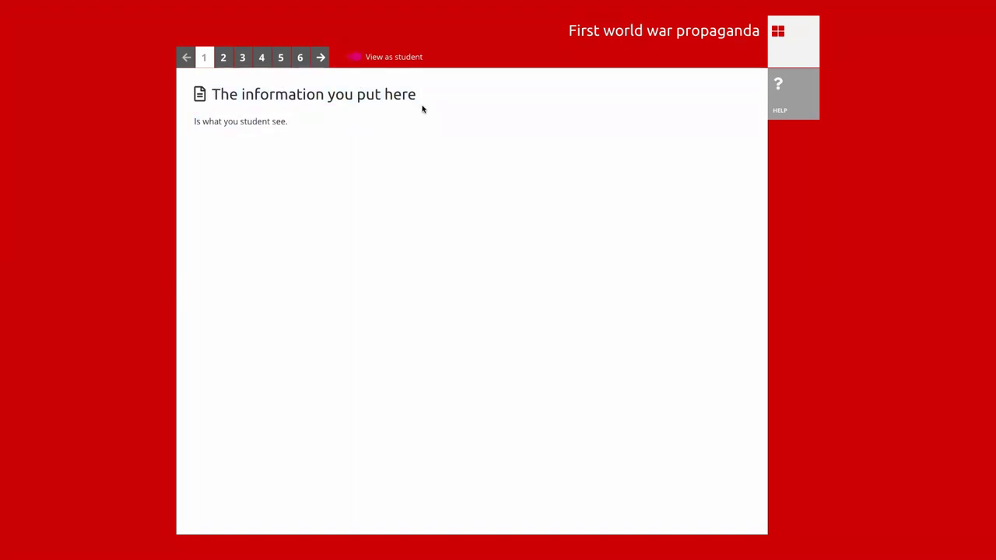
left_click(384, 58)
Step: Correct the body to 'Is what your student sees.' and preview it as a student again
left_click(243, 187)
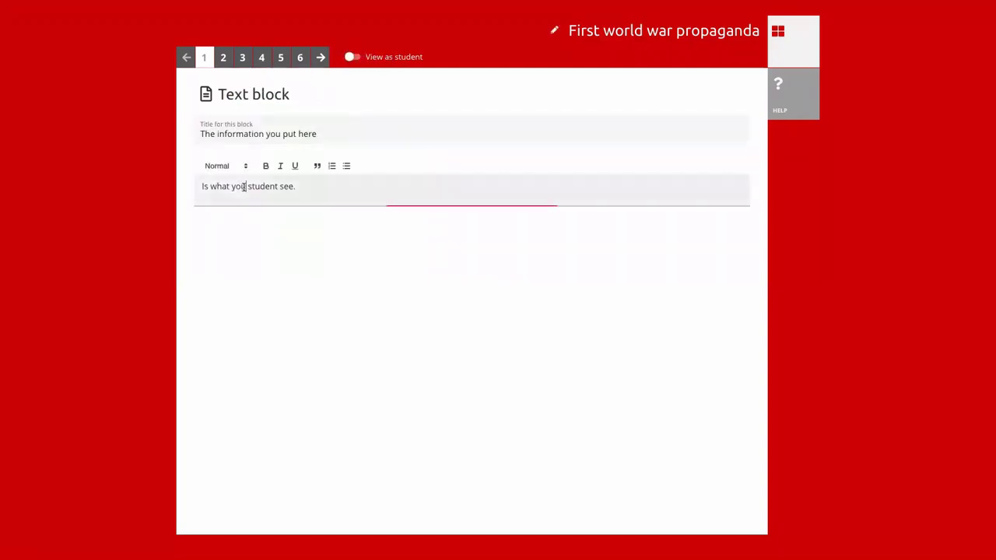
type("r")
key("End")
key("BackSpace")
type("s.")
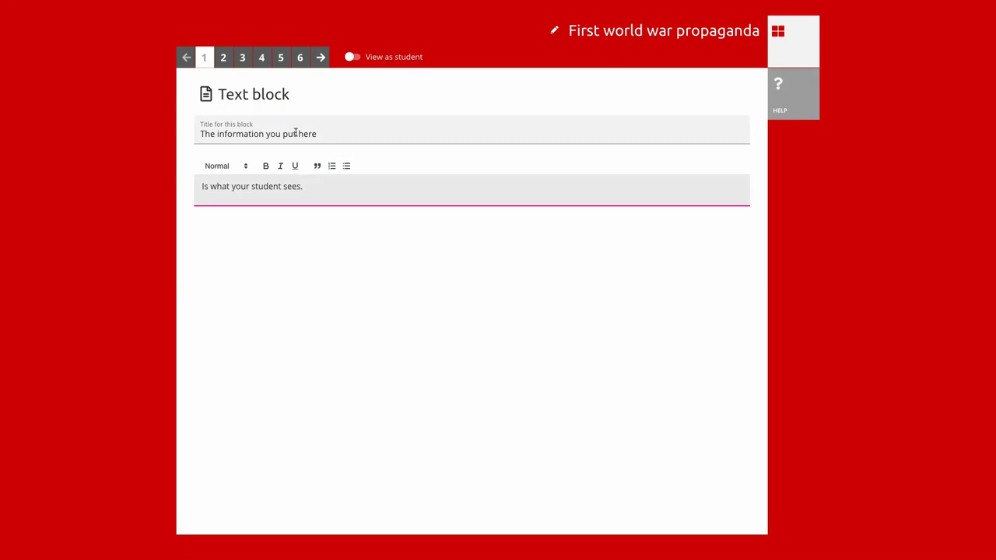
left_click(341, 135)
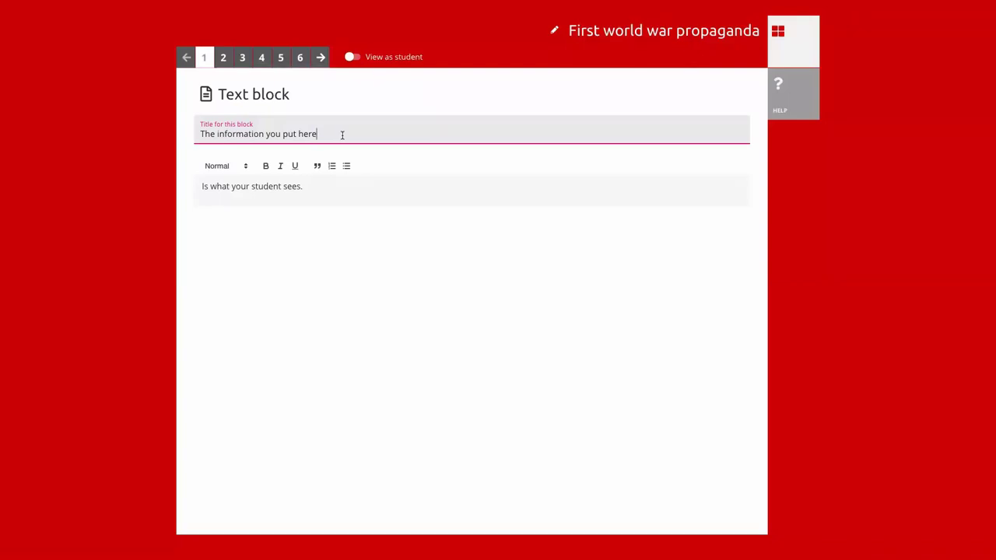
left_click(352, 60)
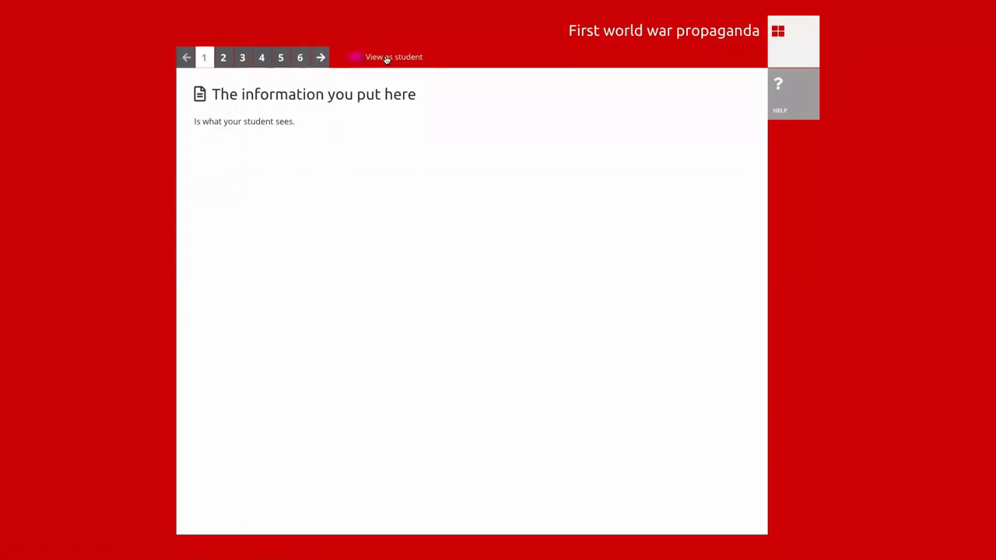
left_click(356, 58)
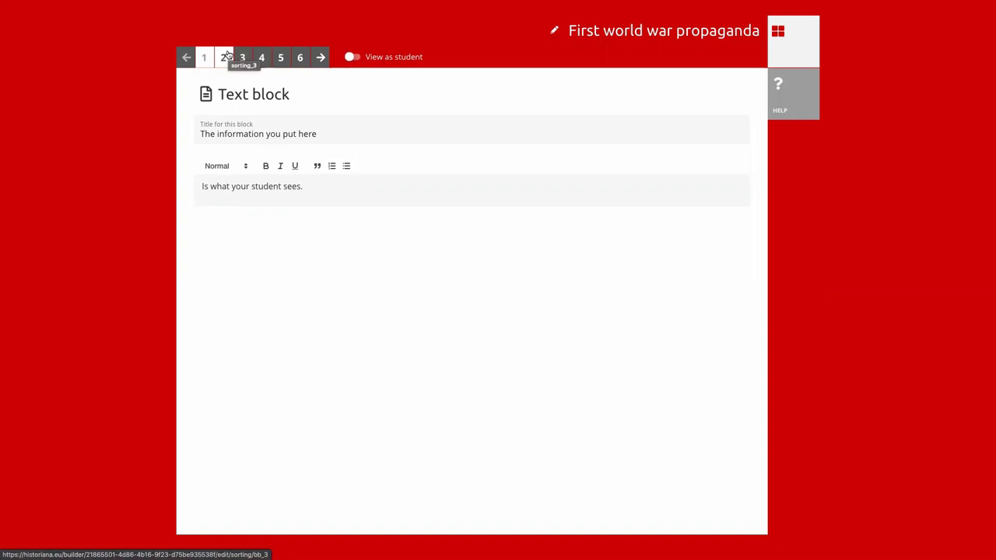
Step: On the page 2 Sorting block, select the Duitse foto van de eerste wereldoorlog and Archduke Joseph August sources
left_click(225, 57)
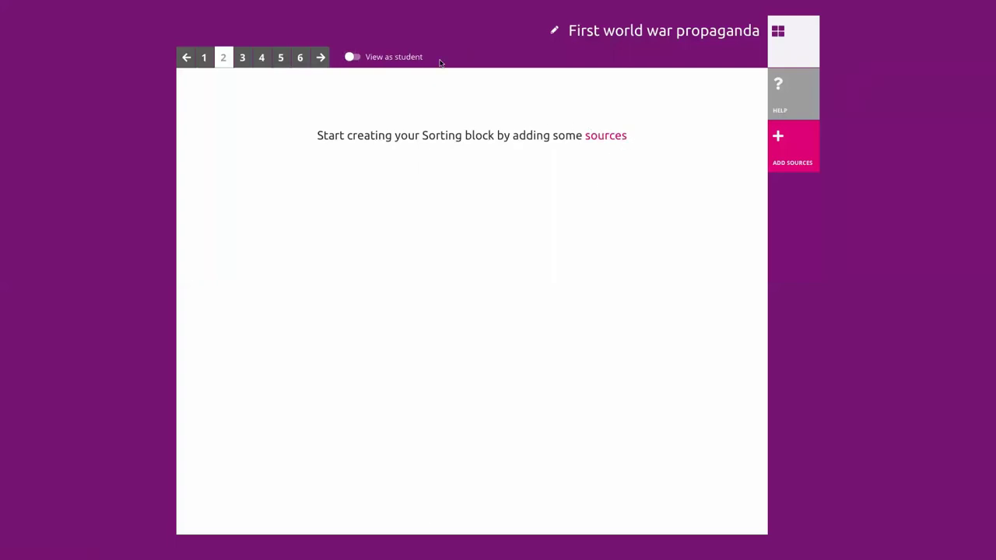
left_click(617, 138)
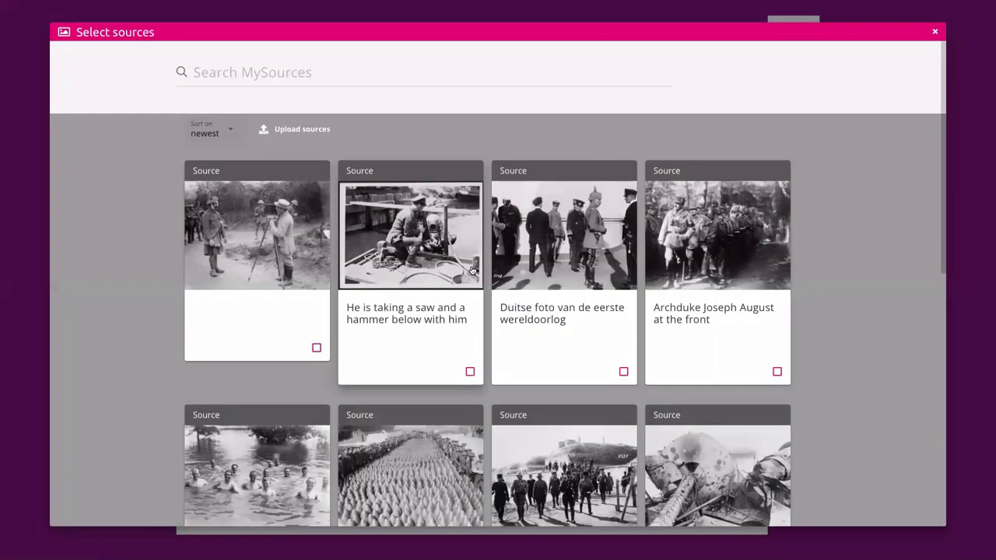
scroll(471, 284, "down", 1)
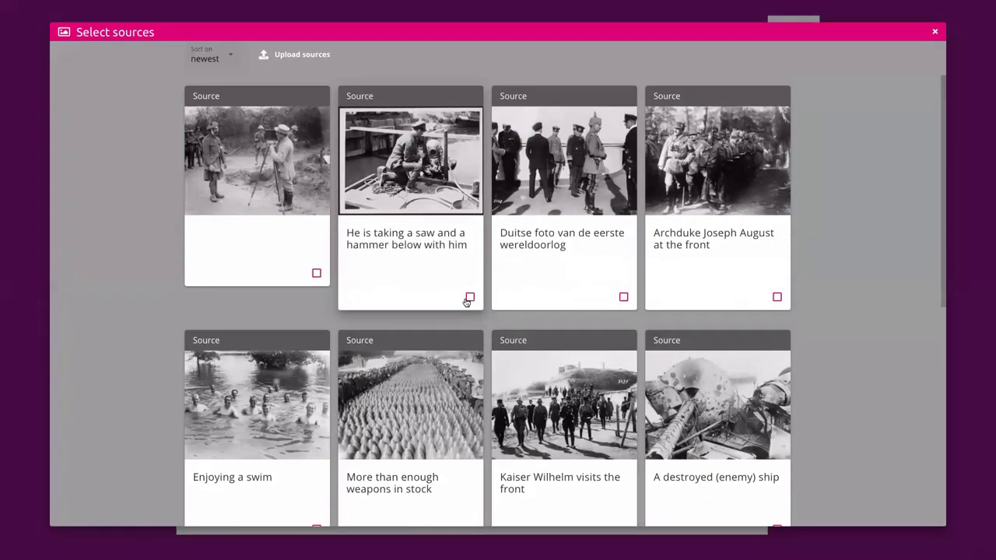
left_click(624, 298)
left_click(776, 297)
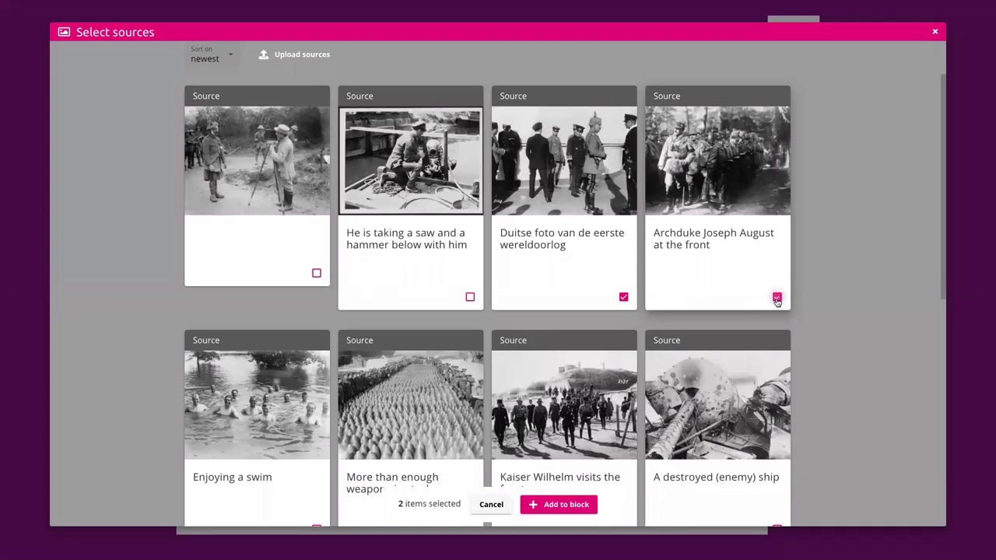
Step: Also select Kaiser Wilhelm visits the front, Ready for action and Team work in the factory, then add all five
scroll(623, 389, "down", 1)
left_click(622, 400)
scroll(622, 408, "down", 1)
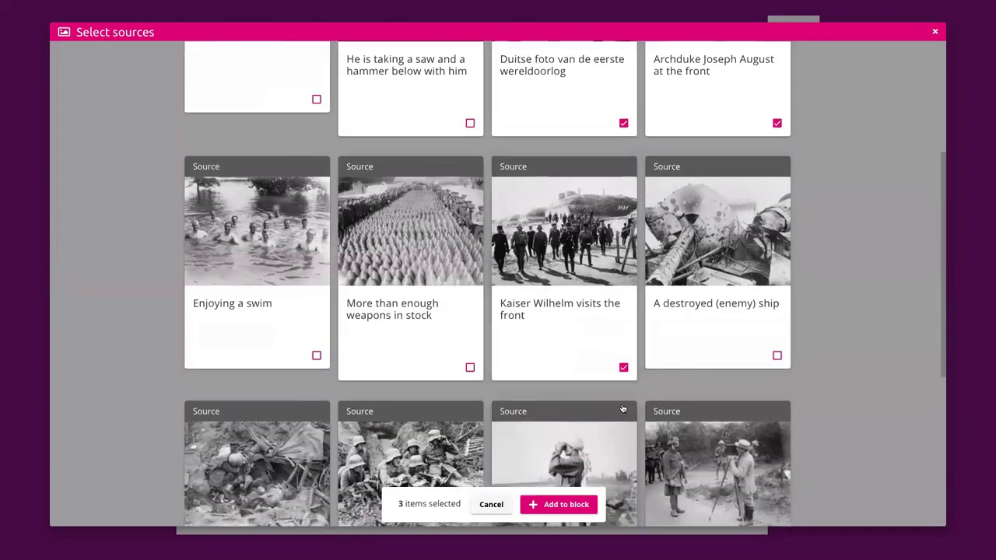
scroll(622, 408, "down", 3)
left_click(469, 408)
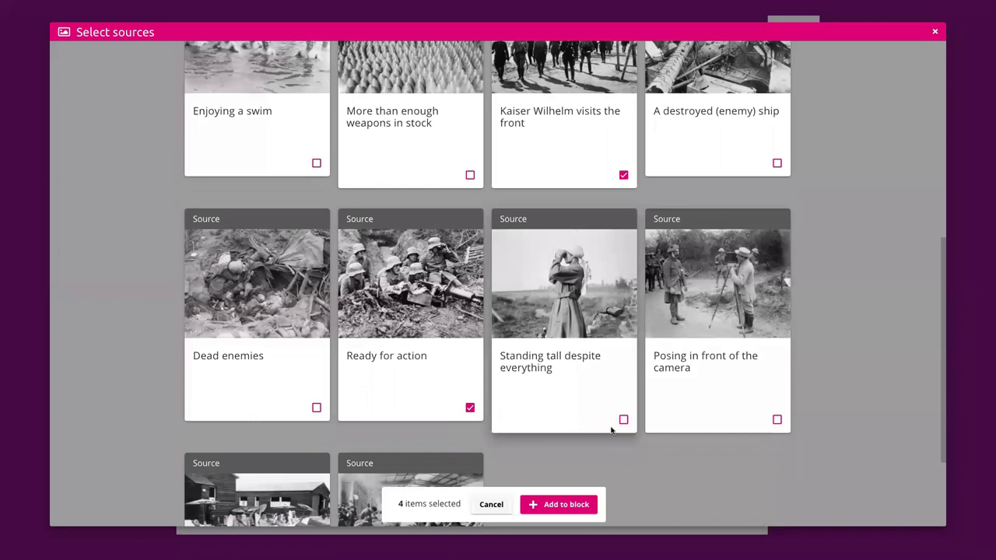
scroll(515, 419, "down", 2)
scroll(467, 444, "down", 1)
left_click(470, 468)
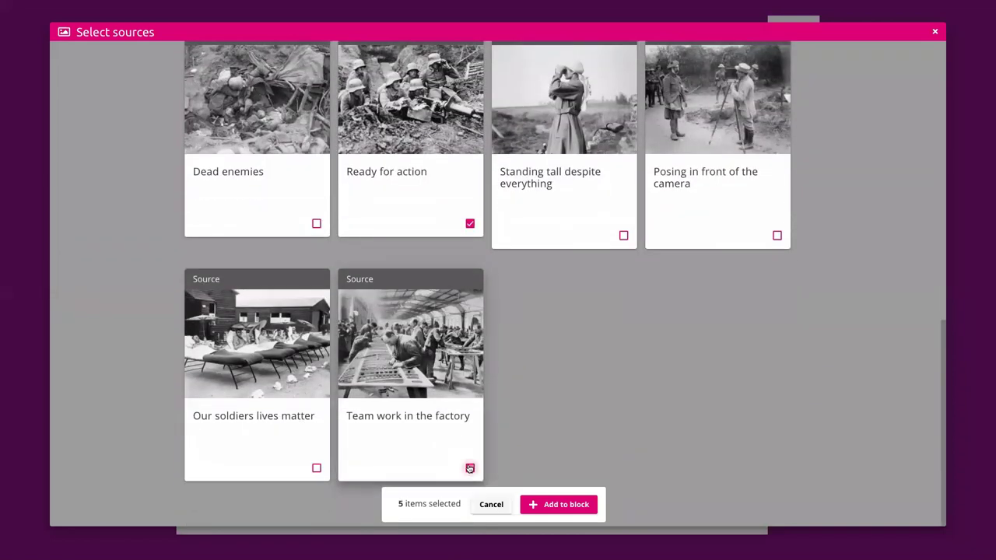
left_click(562, 507)
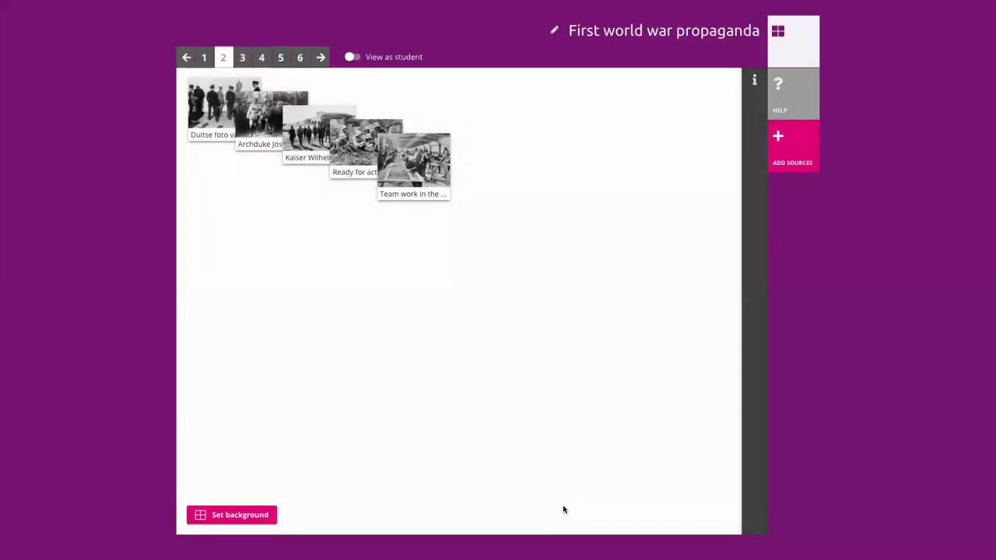
Step: Try the left/right division and the two thematic headings background templates on the Sorting block
left_click(254, 515)
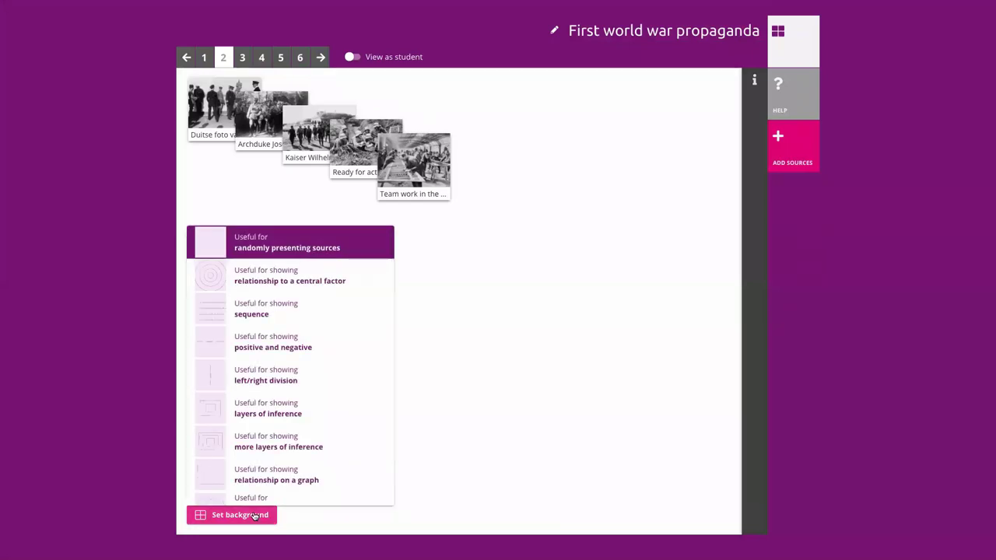
left_click(287, 376)
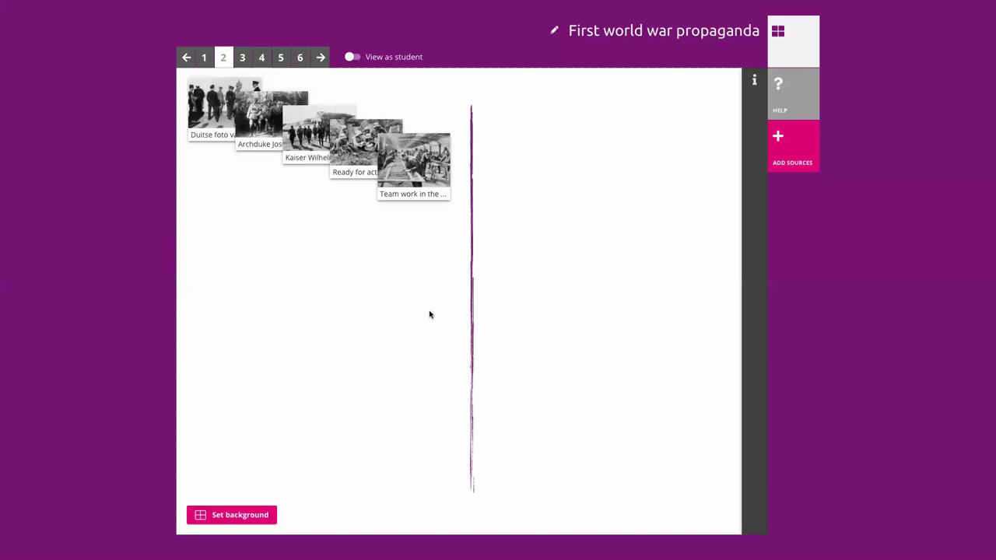
left_click(212, 519)
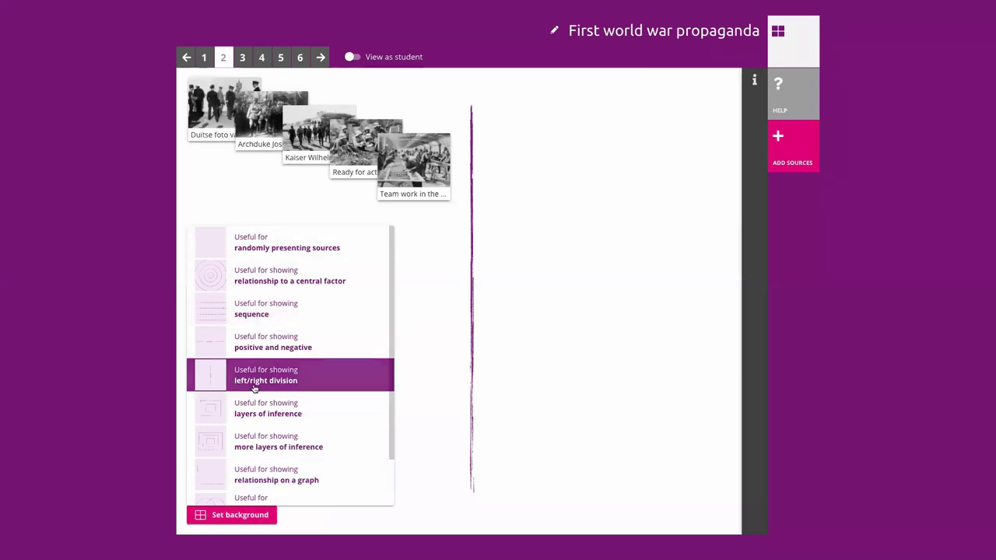
scroll(254, 389, "down", 1)
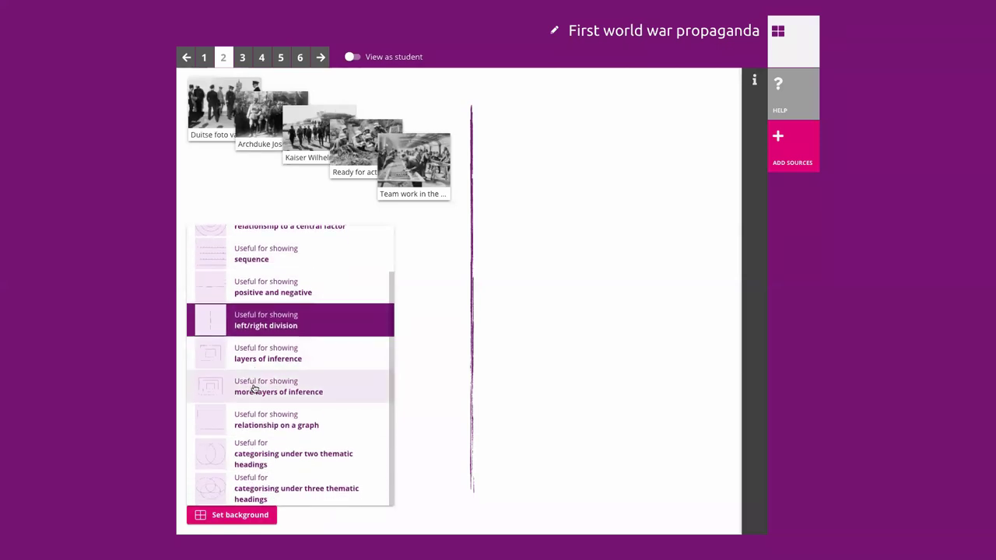
left_click(249, 451)
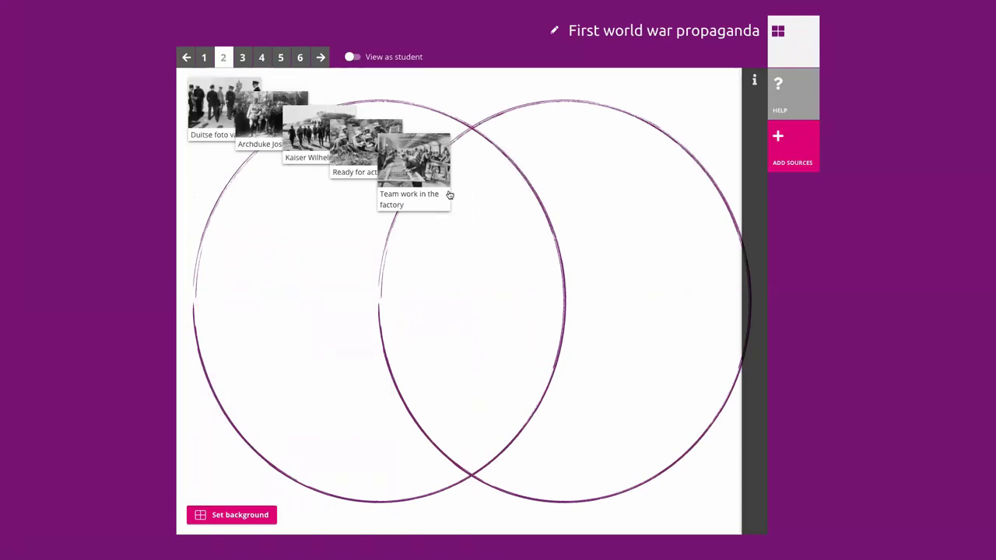
Step: Apply the 'relationship to a central factor' background and preview the block as a student
left_click(199, 510)
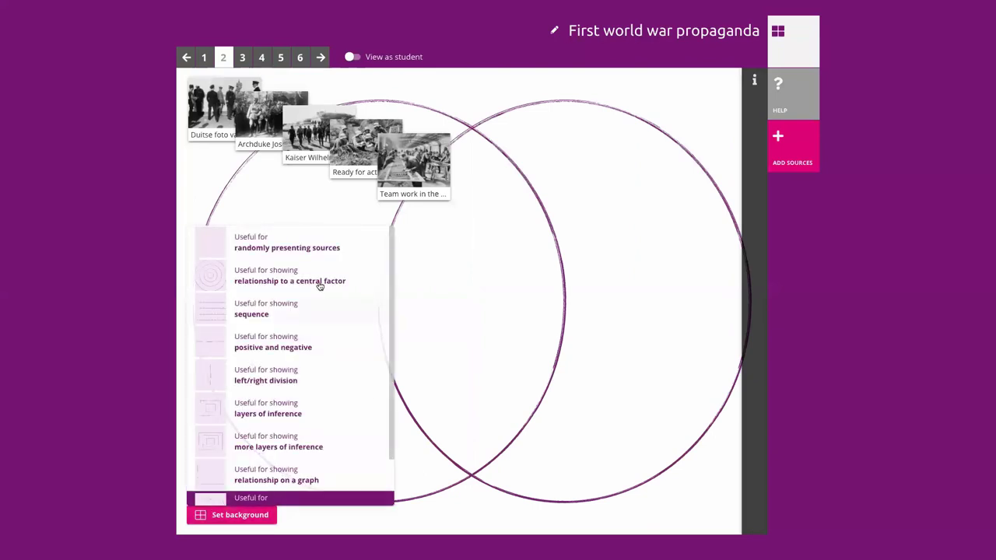
left_click(281, 280)
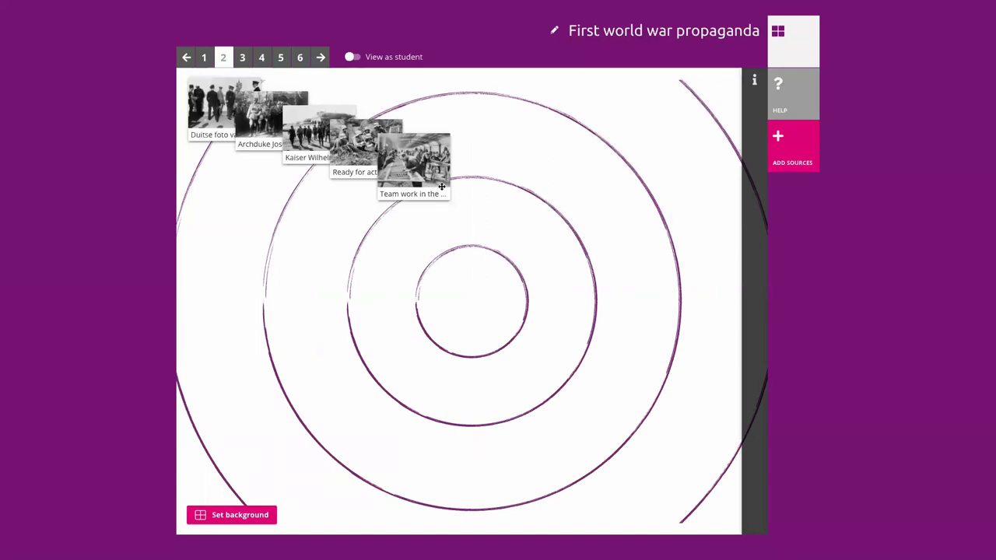
left_click(352, 57)
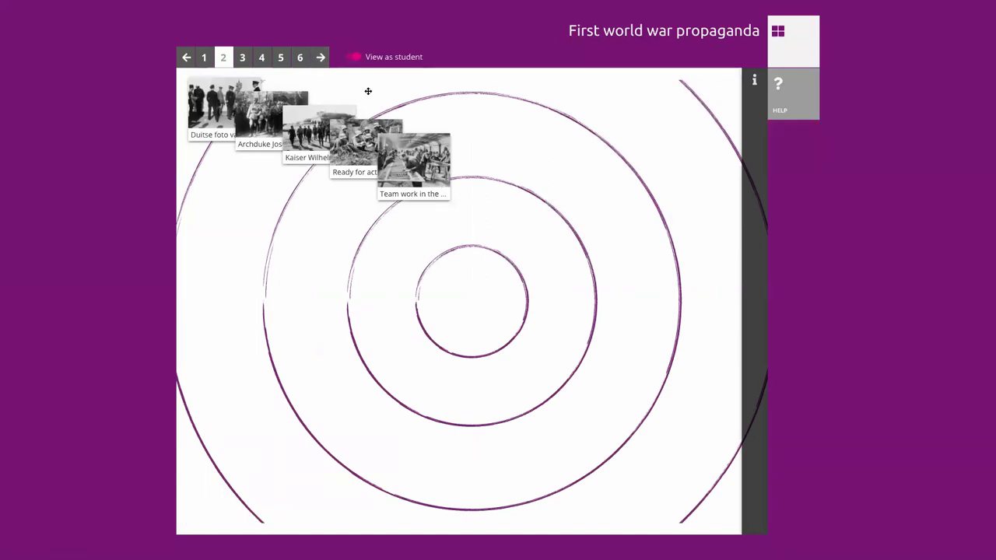
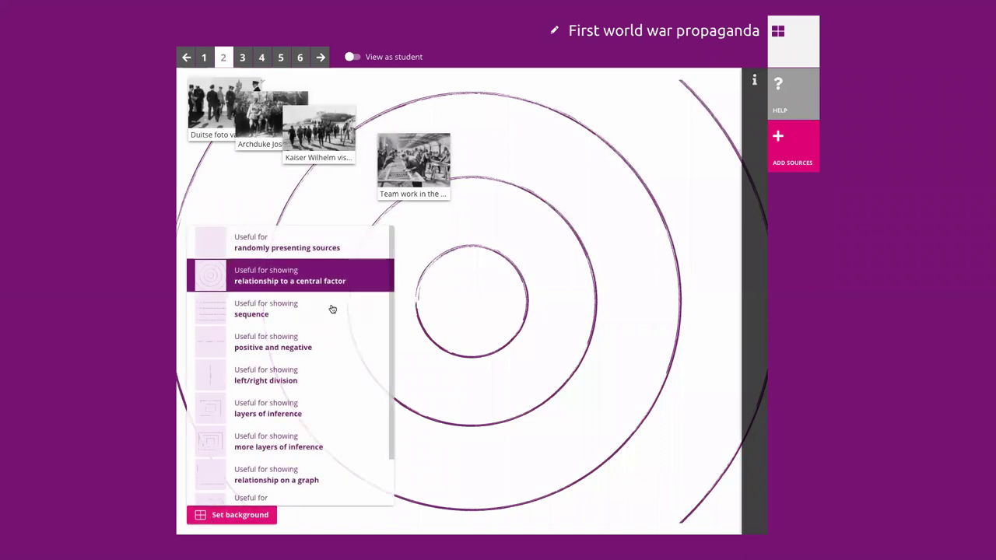
Step: Divide the sorting board into left/right halves, moving Kaiser Wilhelm right and the Archduke photo lower
left_click(262, 378)
left_click_drag(328, 162, 607, 175)
left_click_drag(282, 106, 300, 226)
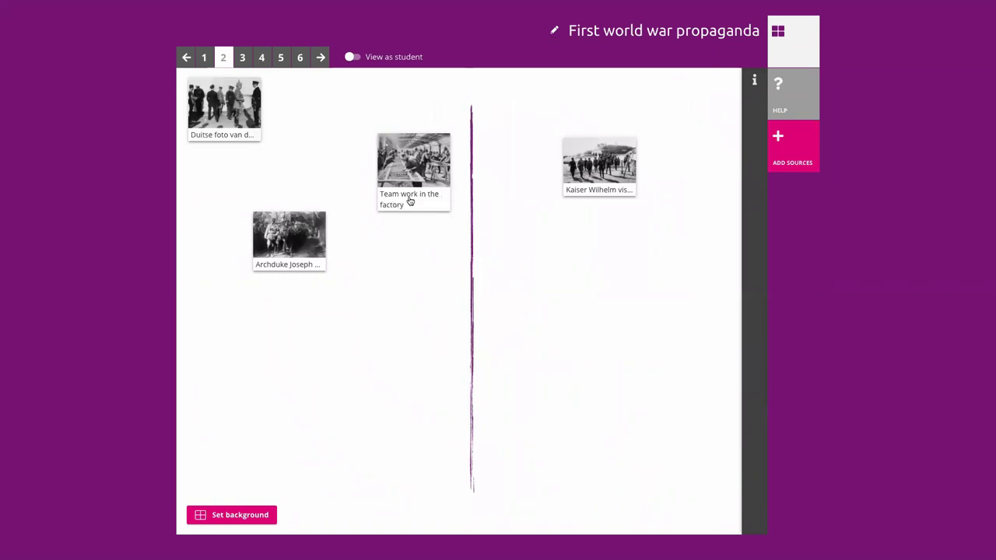
Step: Enlarge the Archduke photo for a closer look, then return to the block overview
left_click(288, 223)
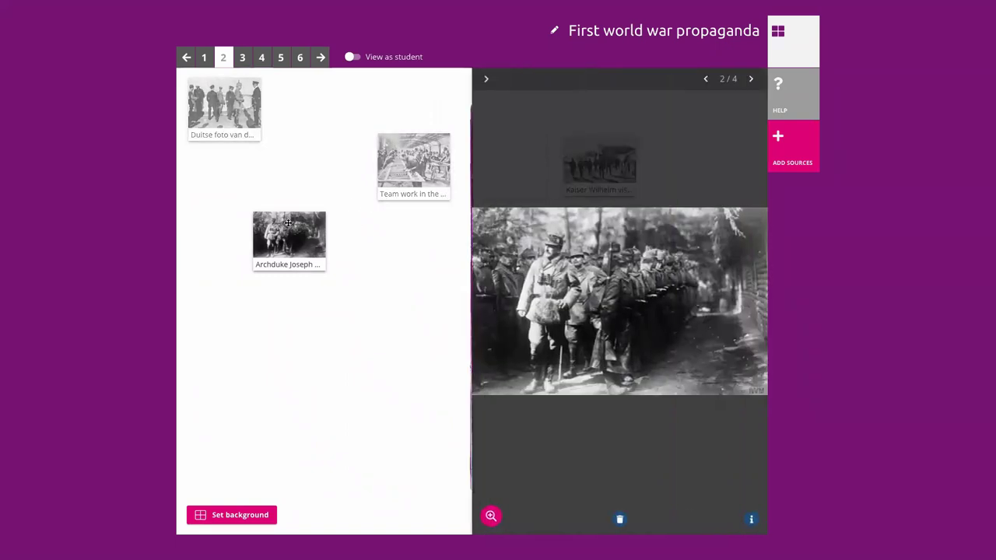
left_click(305, 171)
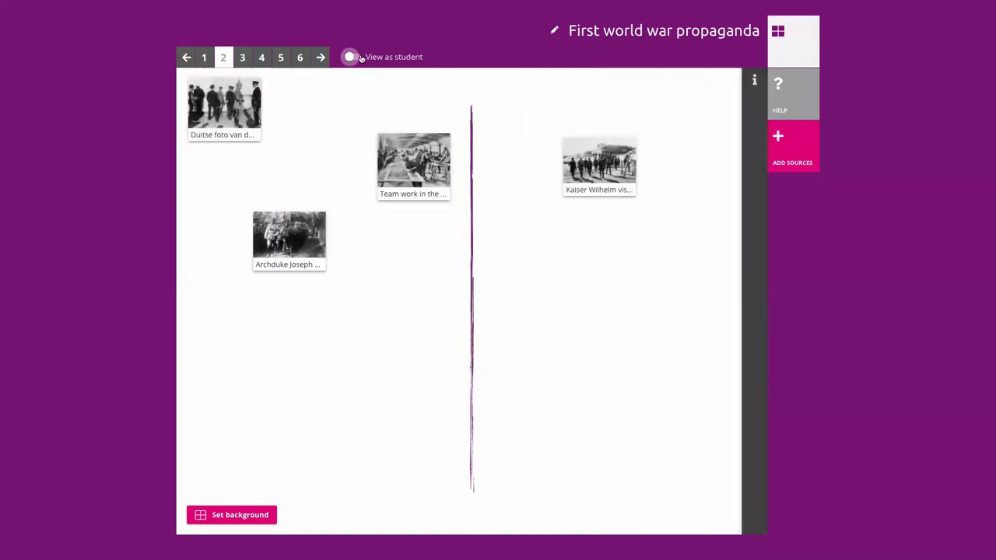
left_click(557, 30)
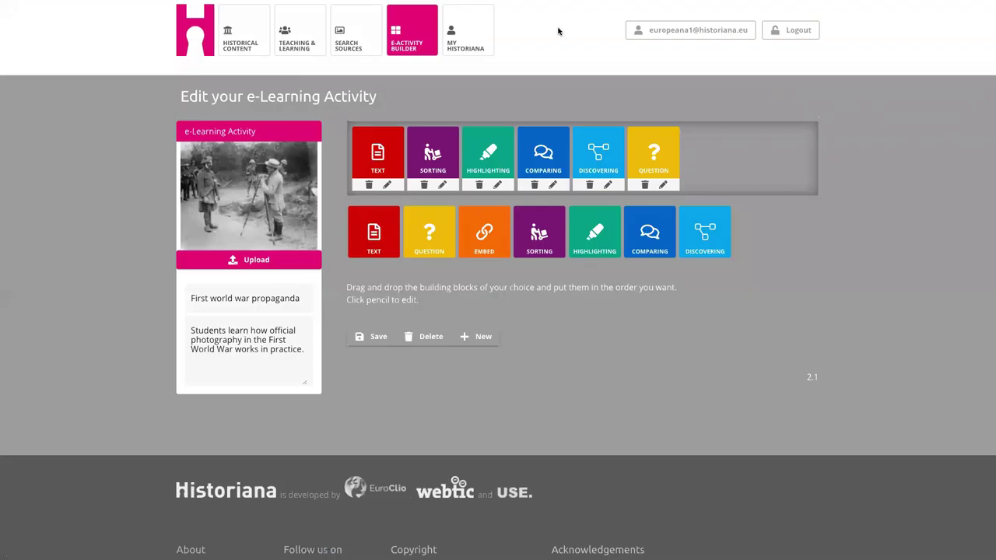
Step: Add a third Question block asking how students knew which sources were Central Powers or Allied Forces
left_click_drag(431, 232, 479, 167)
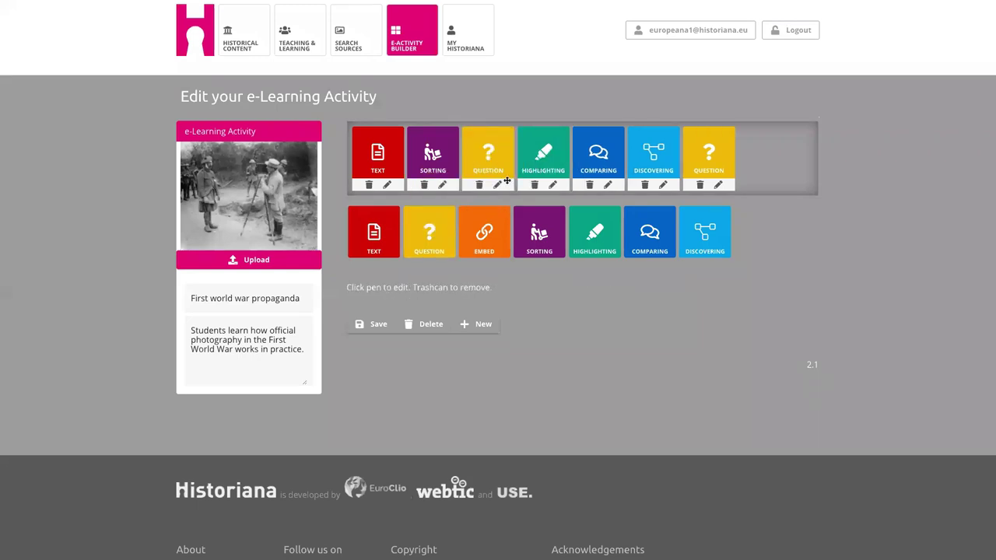
left_click(498, 184)
left_click(286, 127)
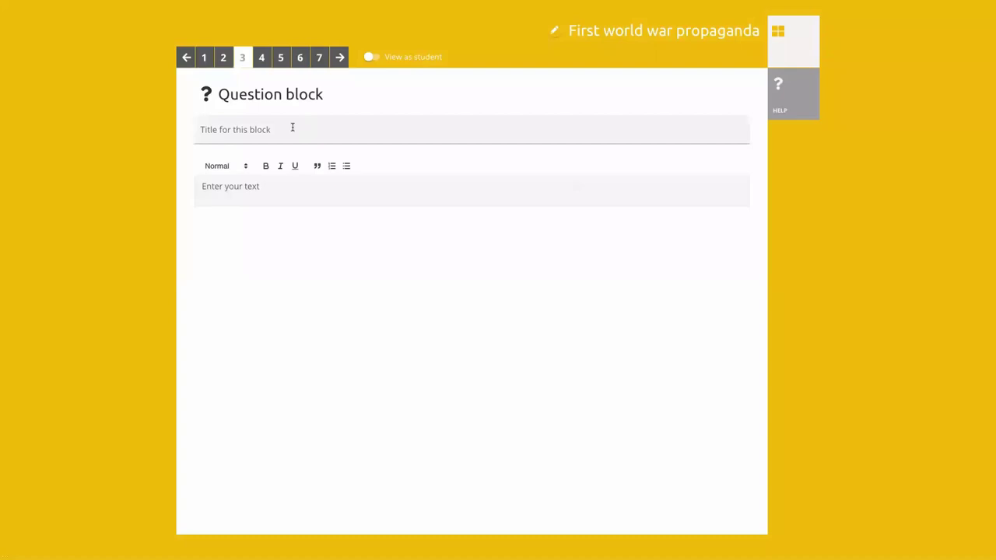
type("How cdid")
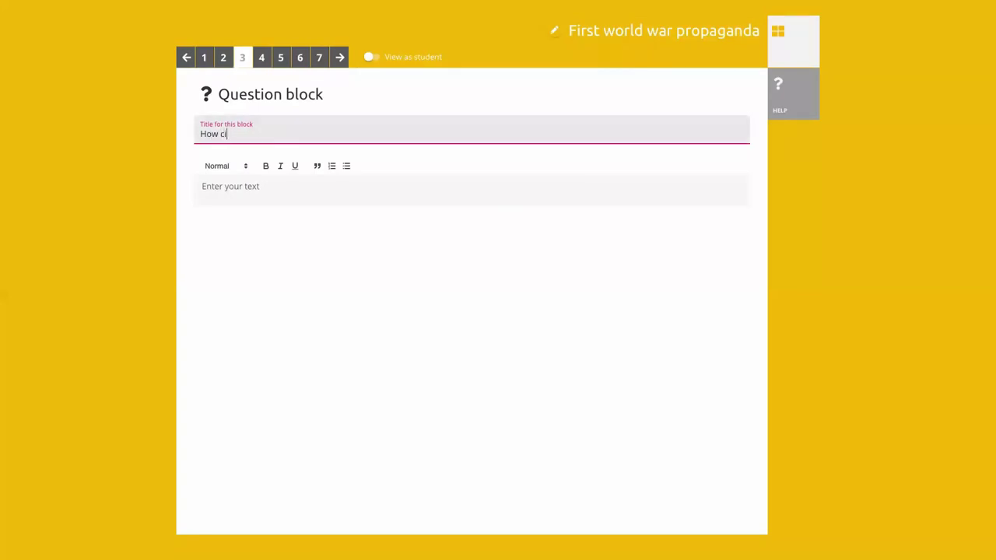
key("BackSpace")
key("BackSpace")
key("BackSpace")
key("BackSpace")
type("did you know which sources were from the Central ")
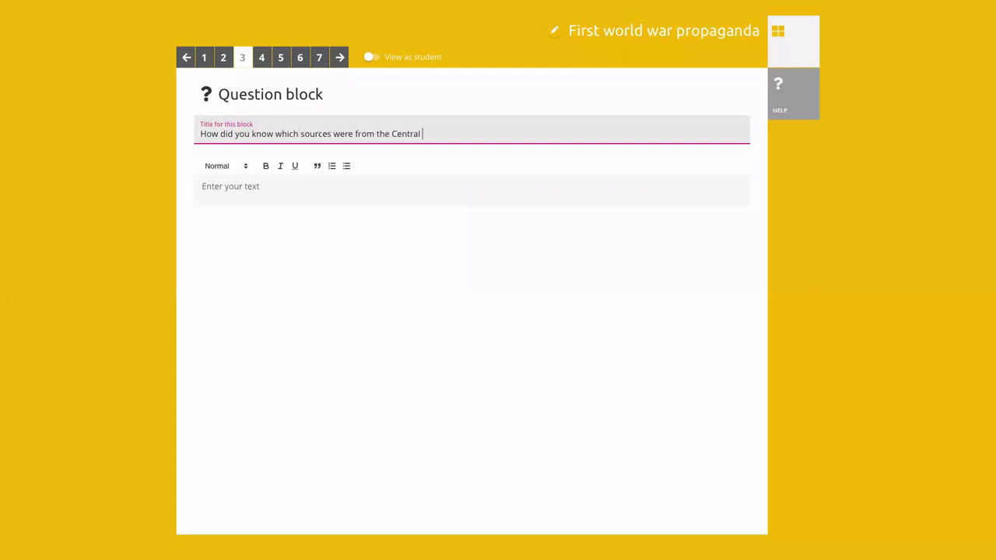
type("Powers and which sources were from the Allied Forces?")
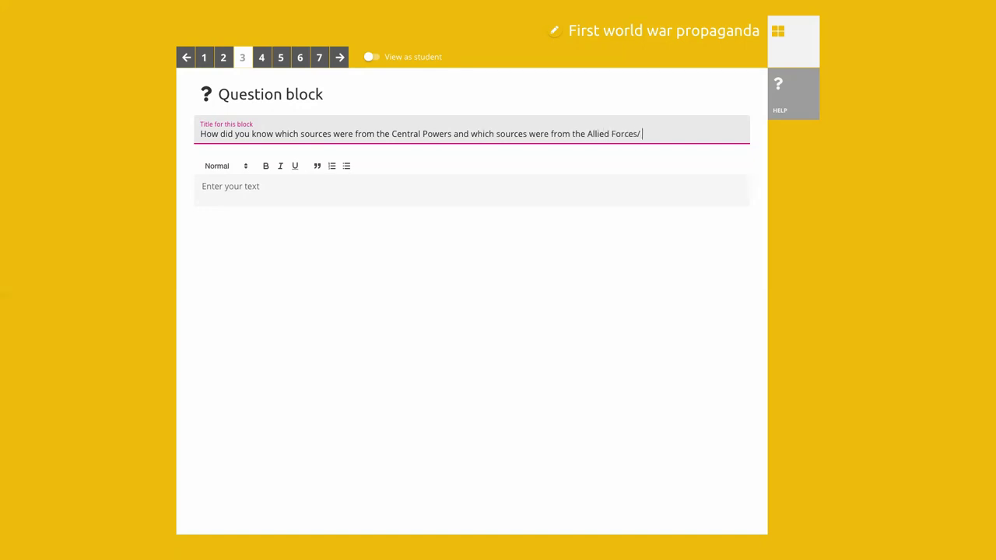
Step: Preview the question as a student, try the answer box, then go back to editing
left_click(371, 56)
left_click_drag(451, 116, 243, 62)
left_click(246, 141)
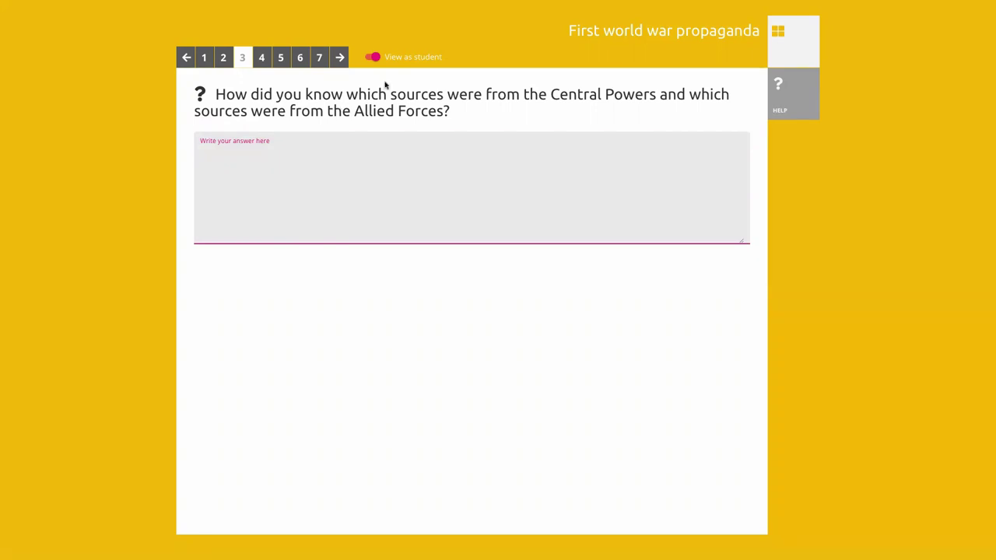
left_click(373, 57)
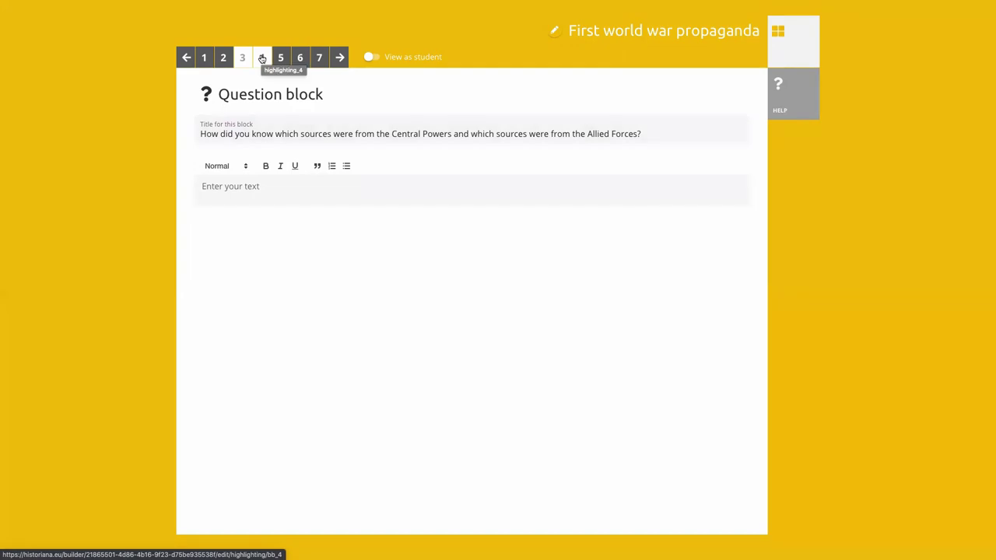
Step: On the sorting board, move the German photo, Archduke photo and Team work in the factory lower
left_click(224, 58)
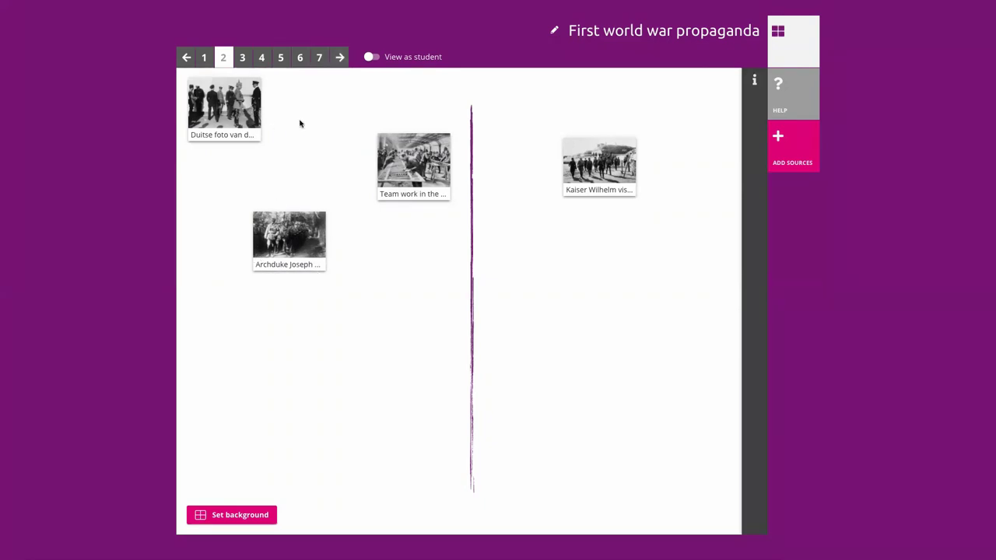
left_click_drag(216, 95, 213, 155)
left_click_drag(294, 245, 282, 335)
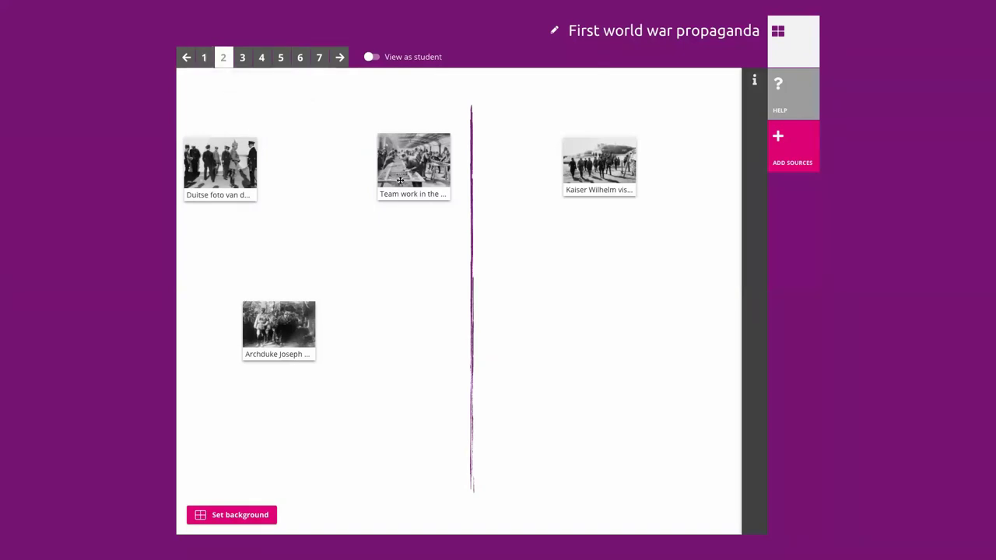
left_click_drag(424, 174, 421, 261)
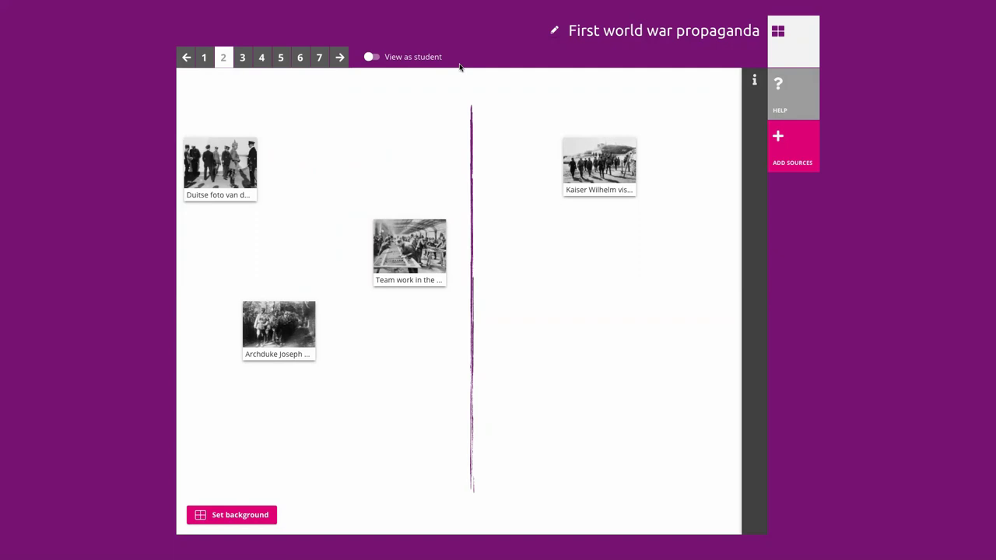
Step: Review the available background layouts, then move on to the highlighting block on page 4
left_click(237, 510)
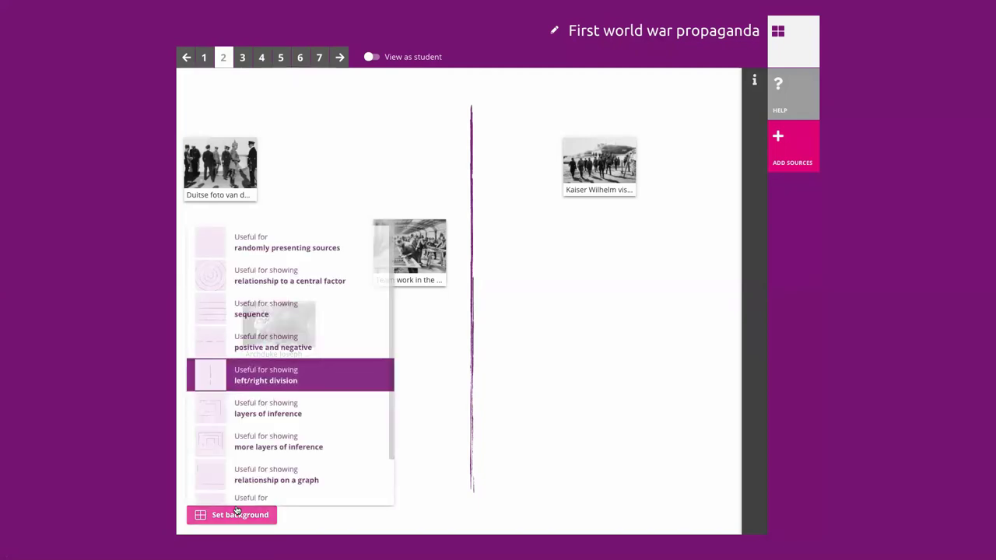
scroll(291, 434, "down", 1)
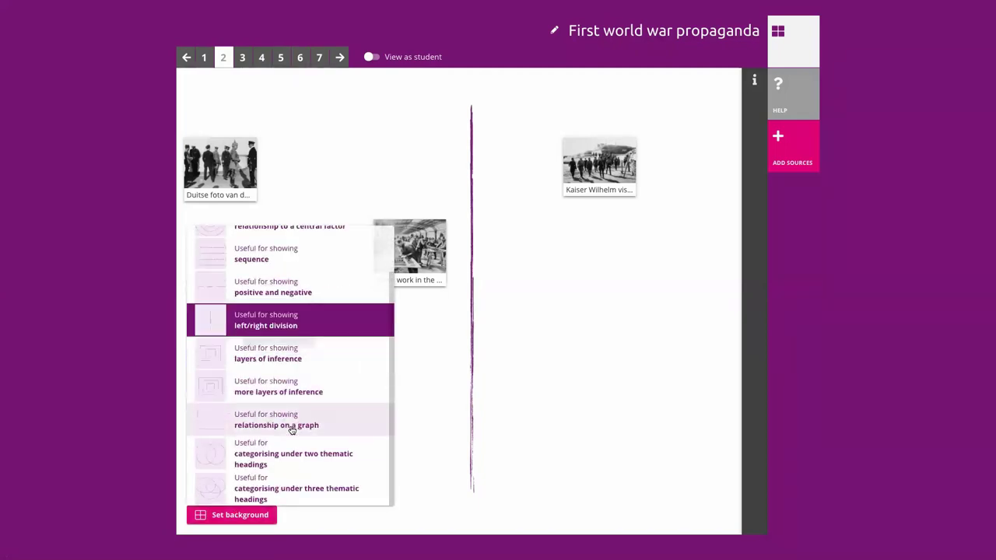
scroll(291, 431, "up", 1)
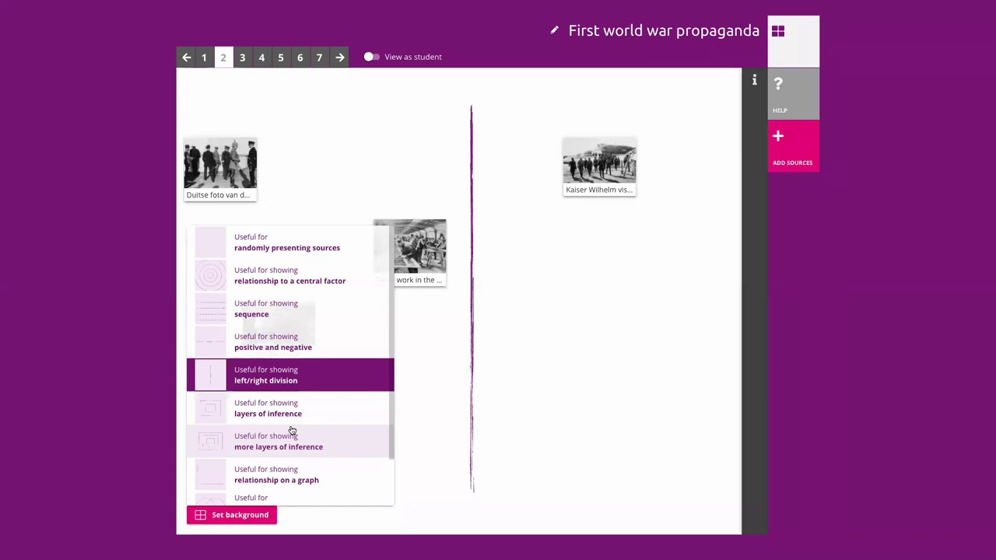
left_click(242, 58)
left_click(261, 59)
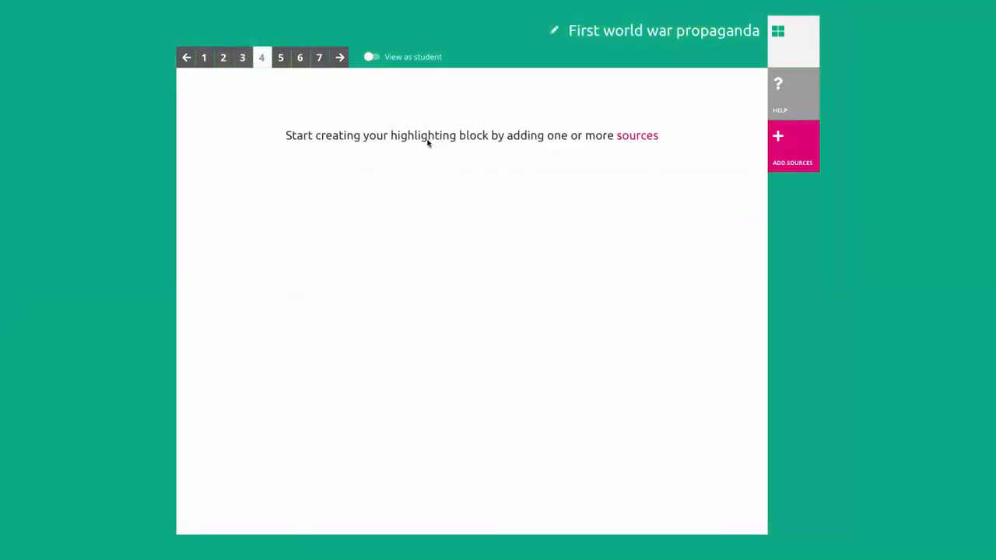
Step: Add the saw-and-hammer, Duitse foto van de eerste wereldoorlog and Archduke Joseph August photos as sources
left_click(629, 138)
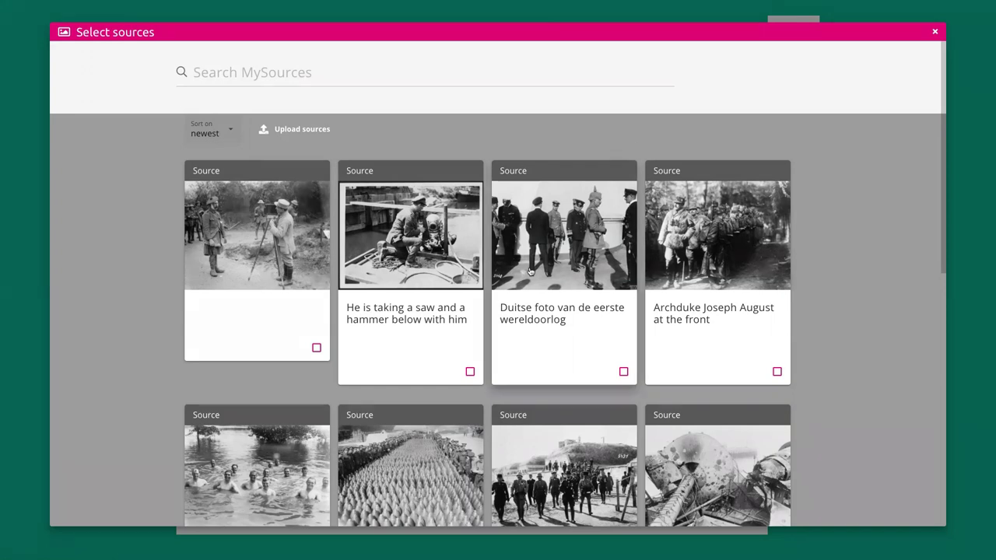
scroll(565, 267, "down", 1)
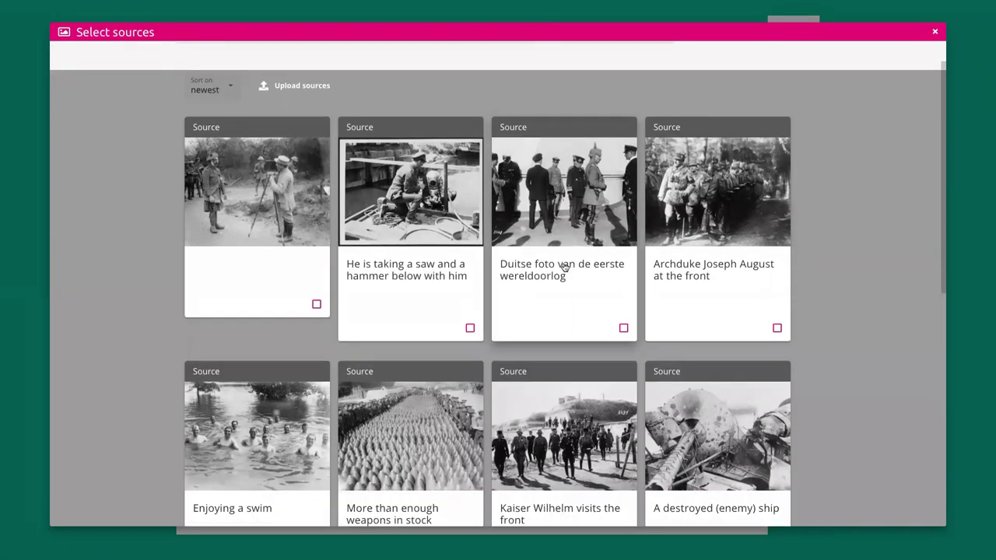
scroll(564, 267, "down", 1)
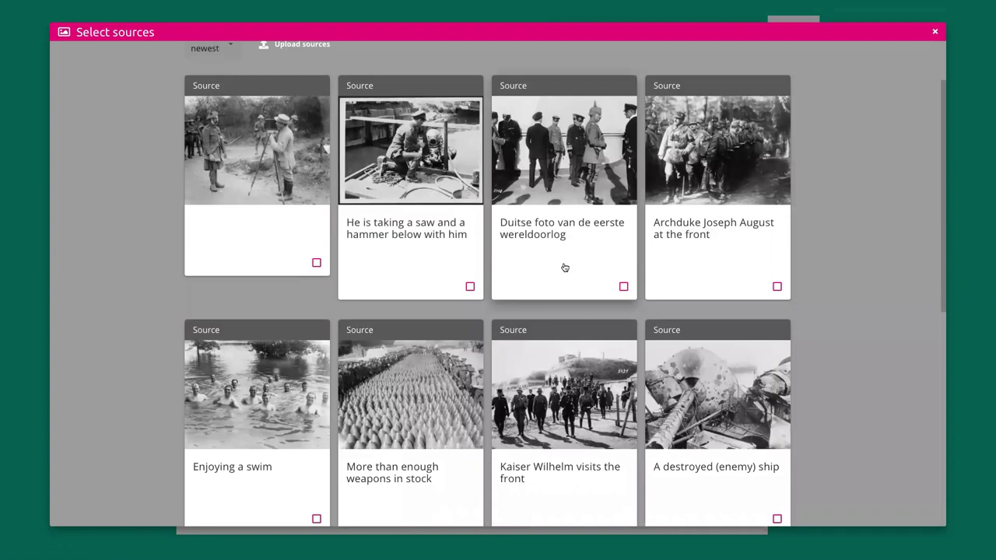
left_click(470, 286)
left_click(623, 286)
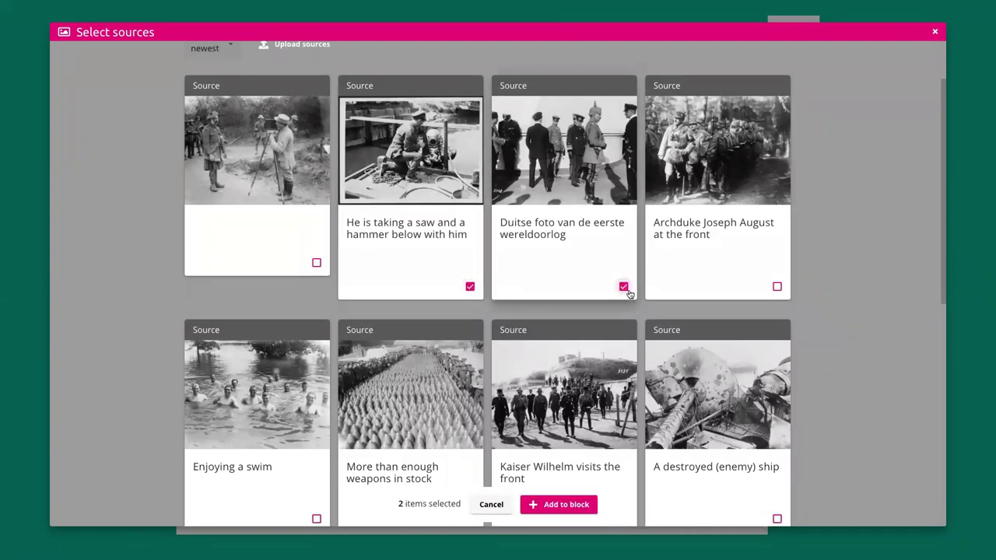
left_click(777, 288)
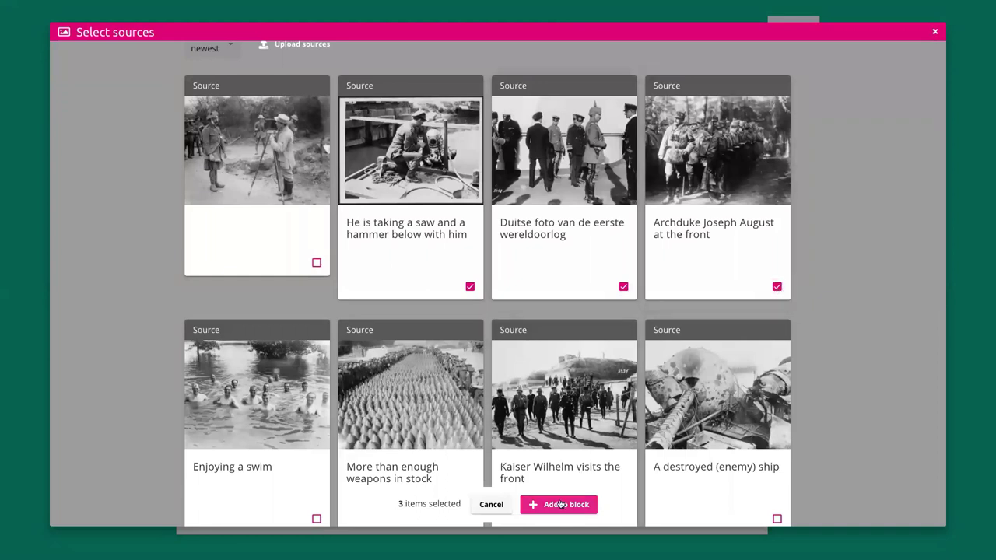
left_click(559, 504)
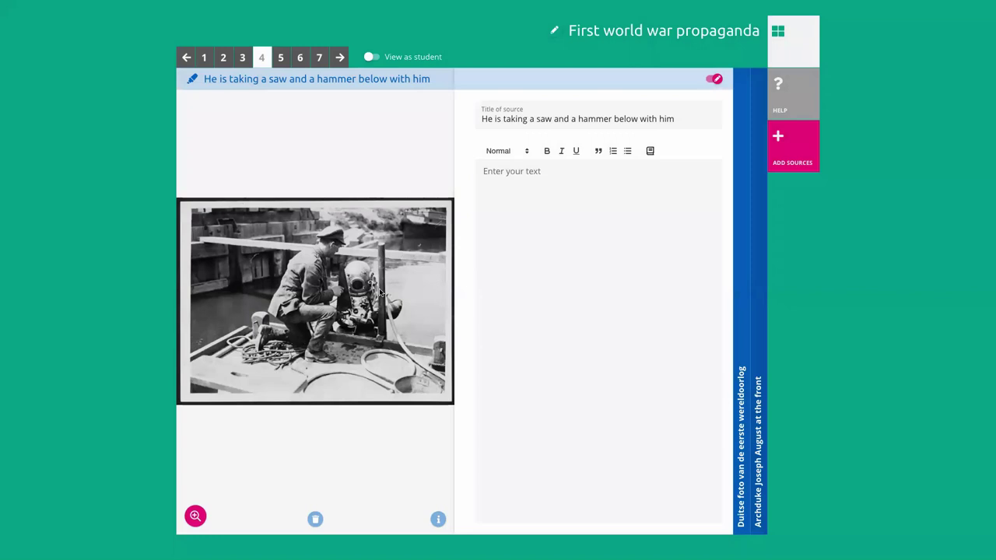
Step: Look through the three source tabs, ending on the saw and hammer source
left_click(741, 403)
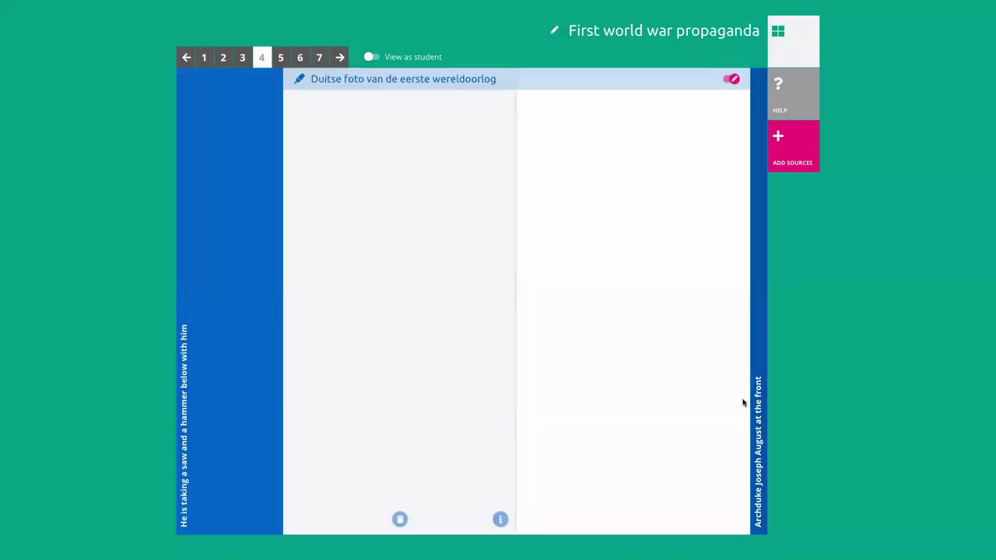
left_click(760, 380)
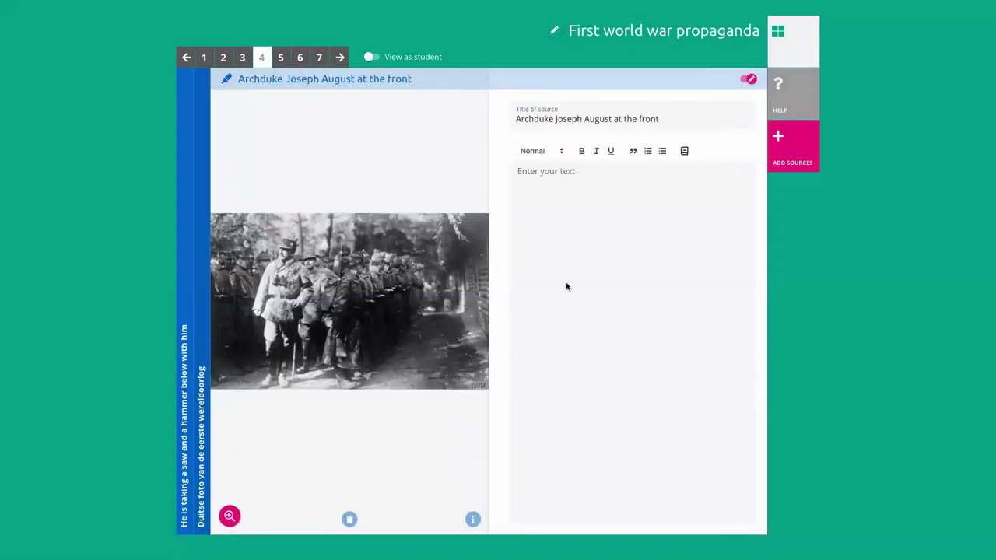
left_click(204, 140)
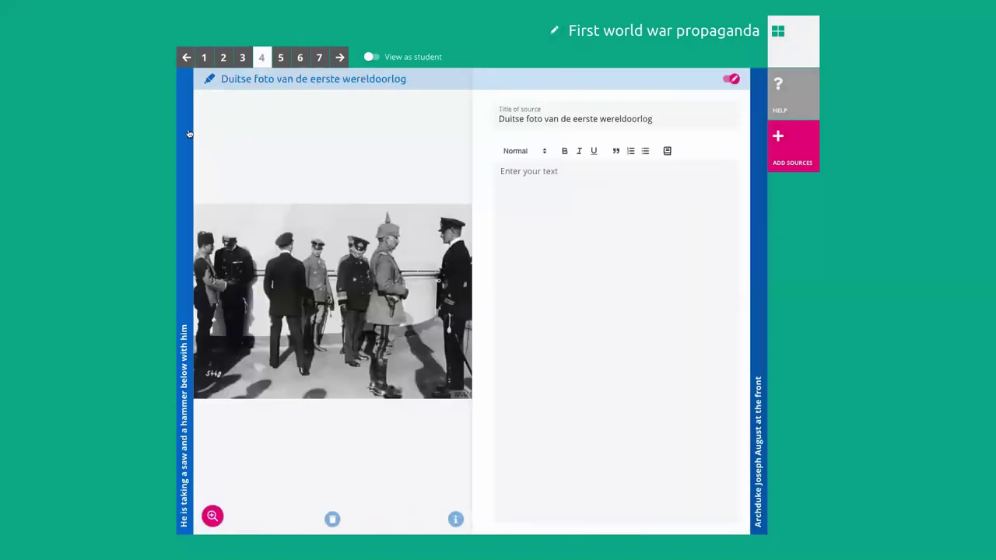
left_click(188, 134)
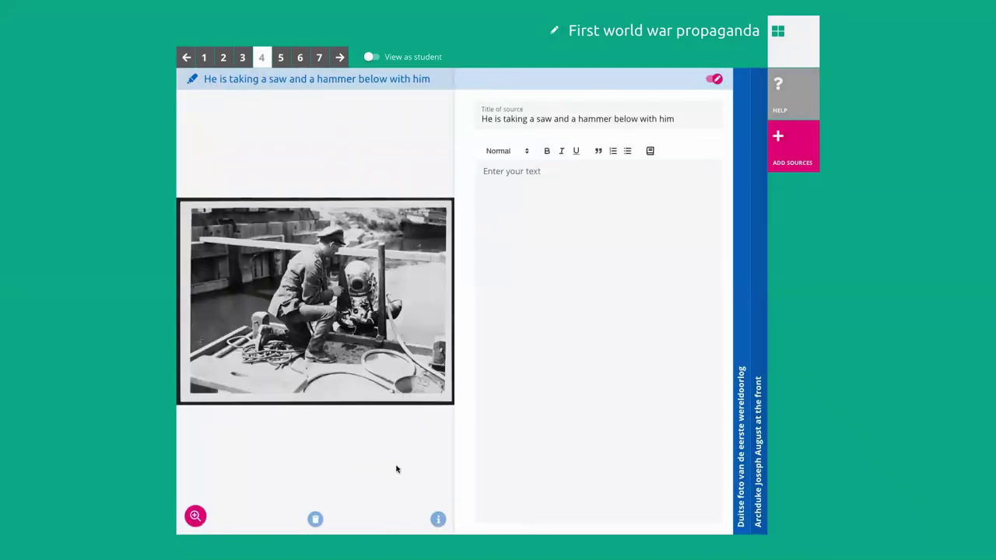
Step: Copy the photo's Royal Engineer diver description from its info panel into the text area
left_click(438, 519)
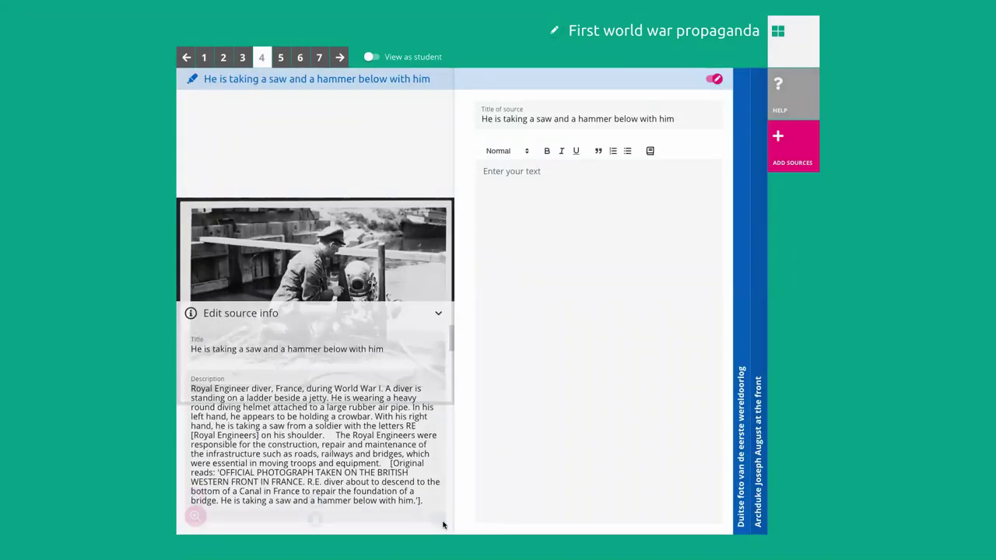
triple_click(260, 395)
key("ctrl+c")
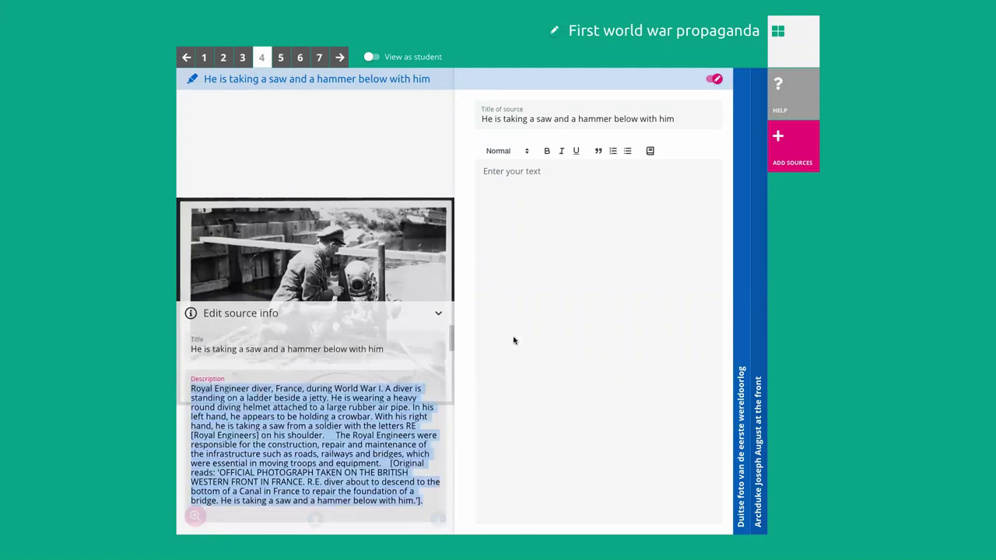
left_click(516, 340)
key("ctrl+v")
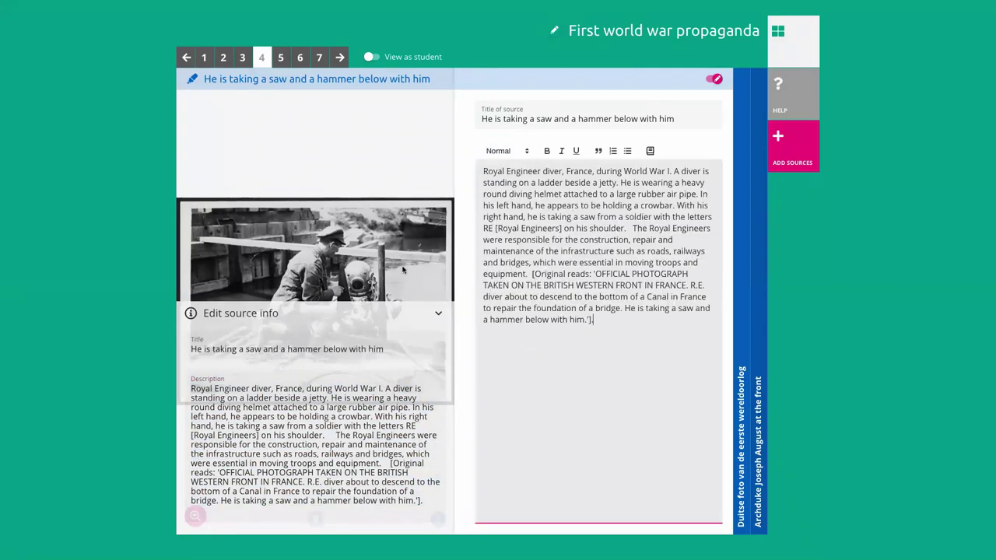
left_click(439, 314)
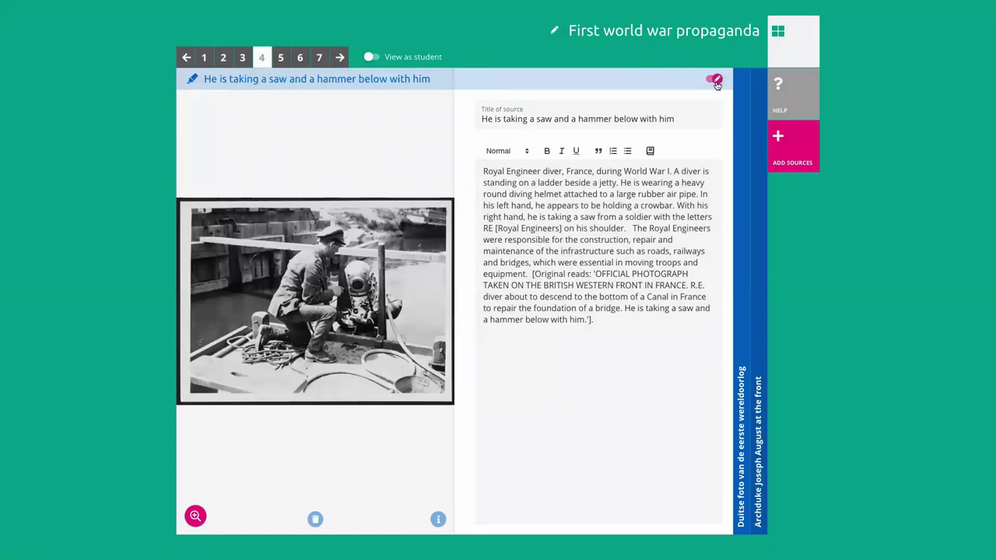
Step: As a student, highlight 'taking a saw' in pink with a note starting 'Explain why this highlight…'
left_click(371, 57)
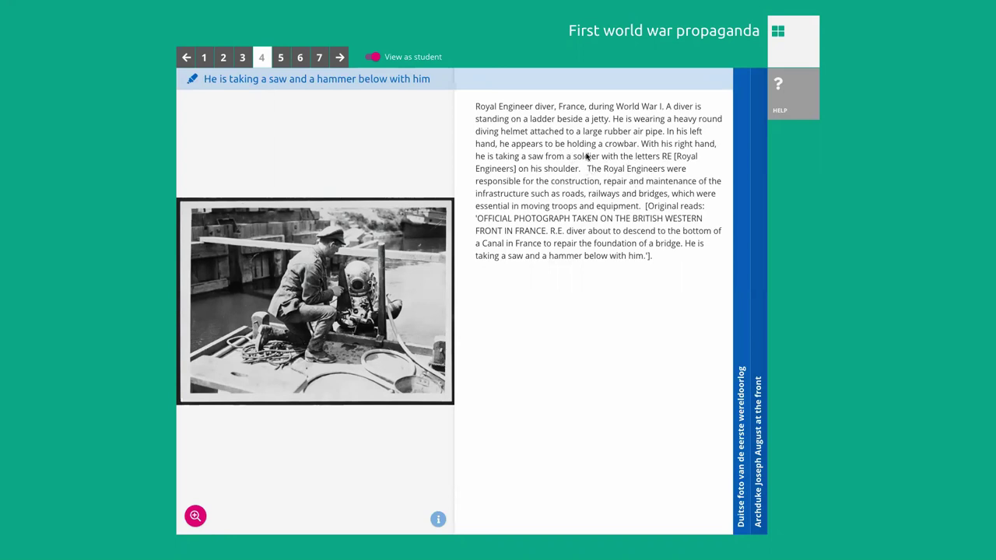
left_click_drag(495, 158, 542, 158)
left_click(526, 137)
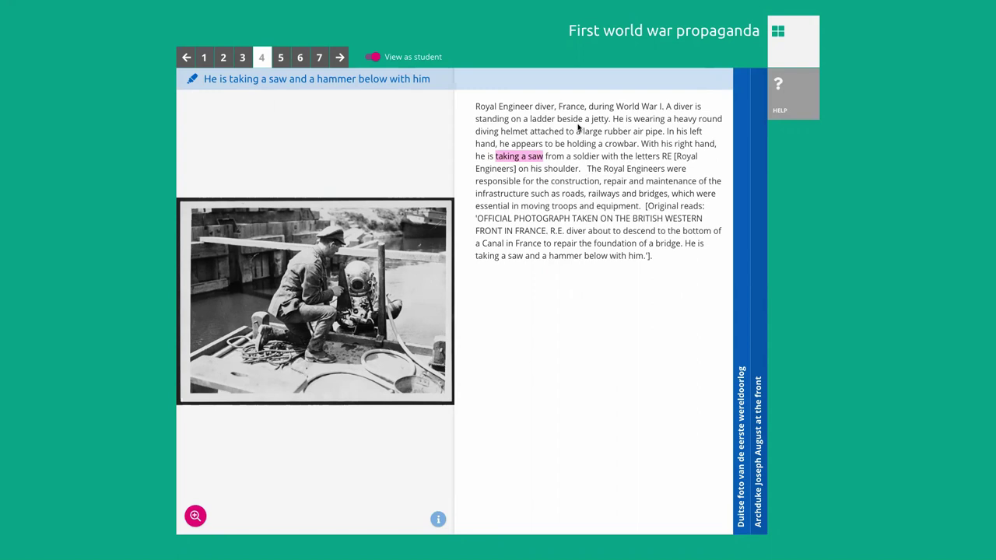
left_click(513, 159)
left_click(535, 135)
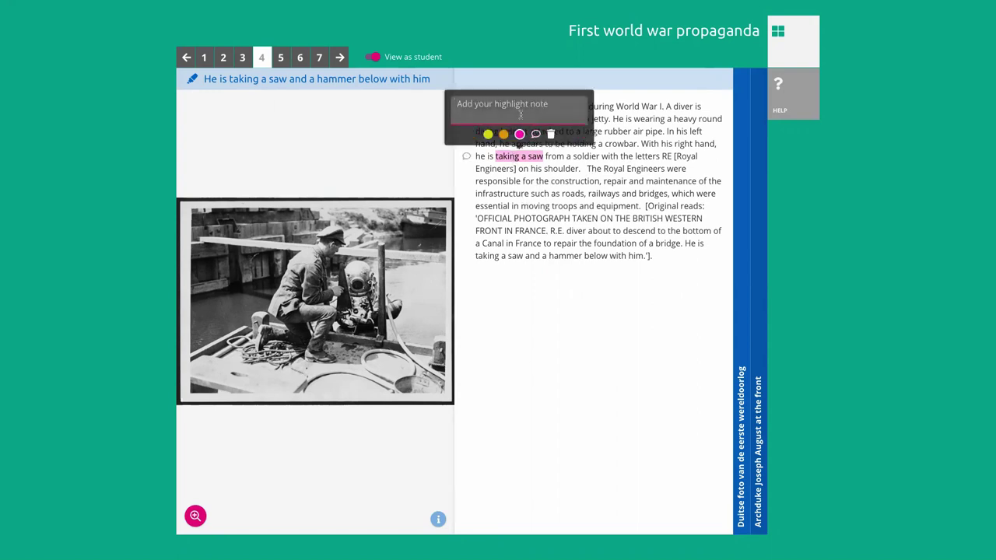
type("E")
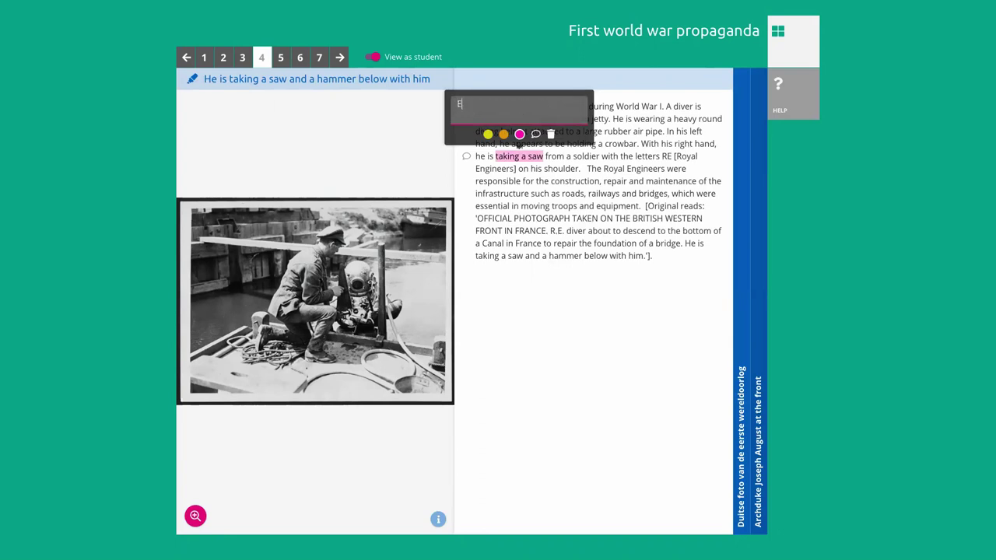
type("xplain why thius")
key("BackSpace")
key("BackSpace")
type("s highlight m")
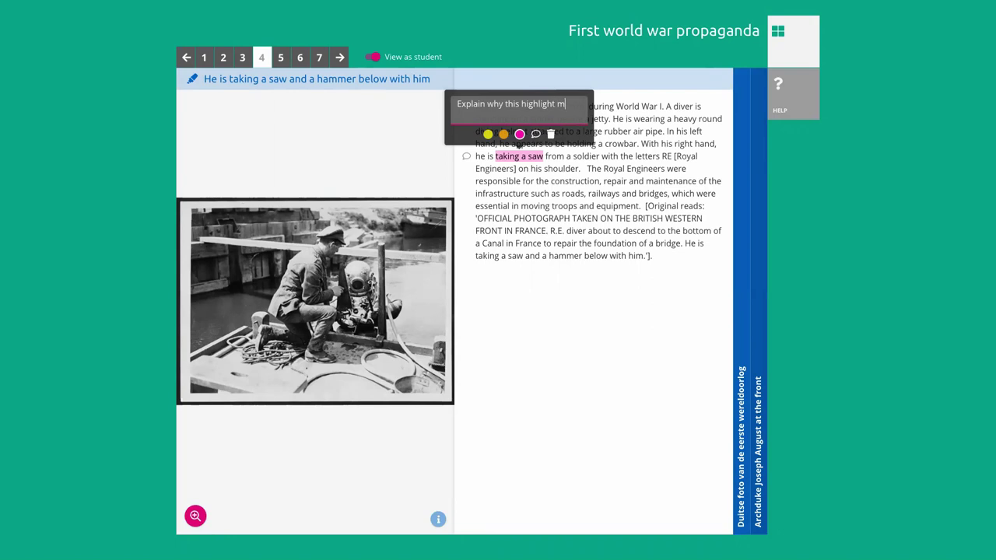
type(" made")
left_click(563, 198)
Step: Highlight part of the troops and equipment phrase in yellow, then leave the student preview
left_click_drag(536, 136, 596, 137)
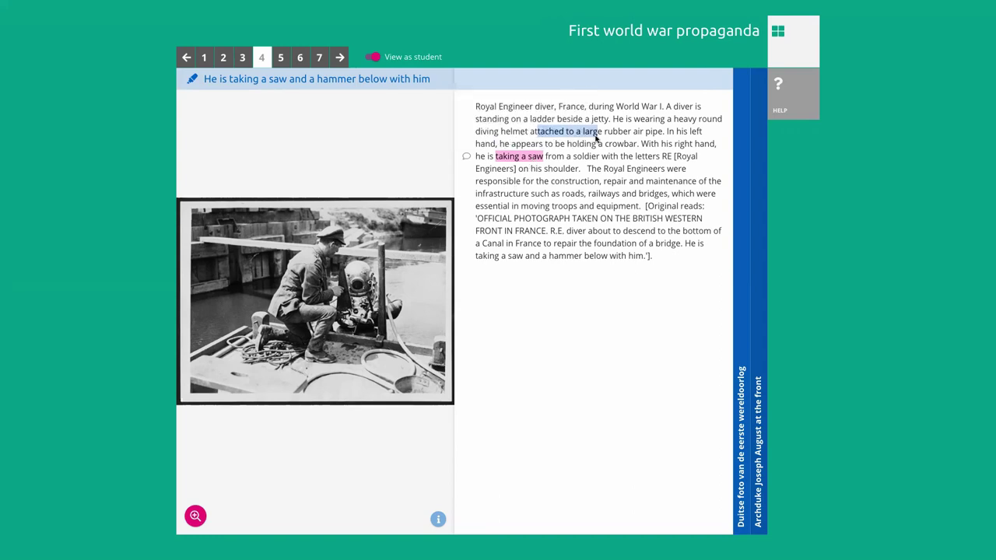
left_click_drag(558, 206, 606, 206)
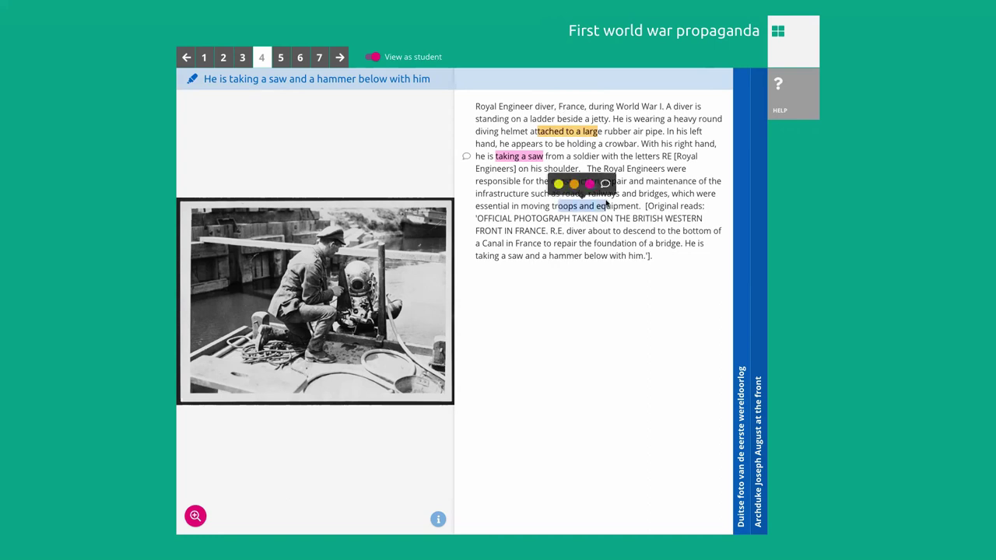
left_click(560, 187)
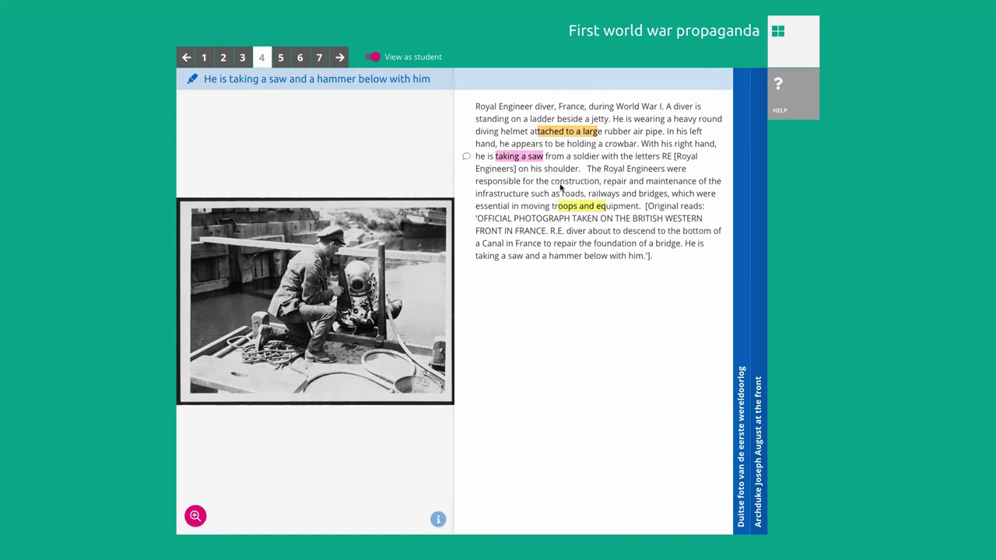
left_click(413, 69)
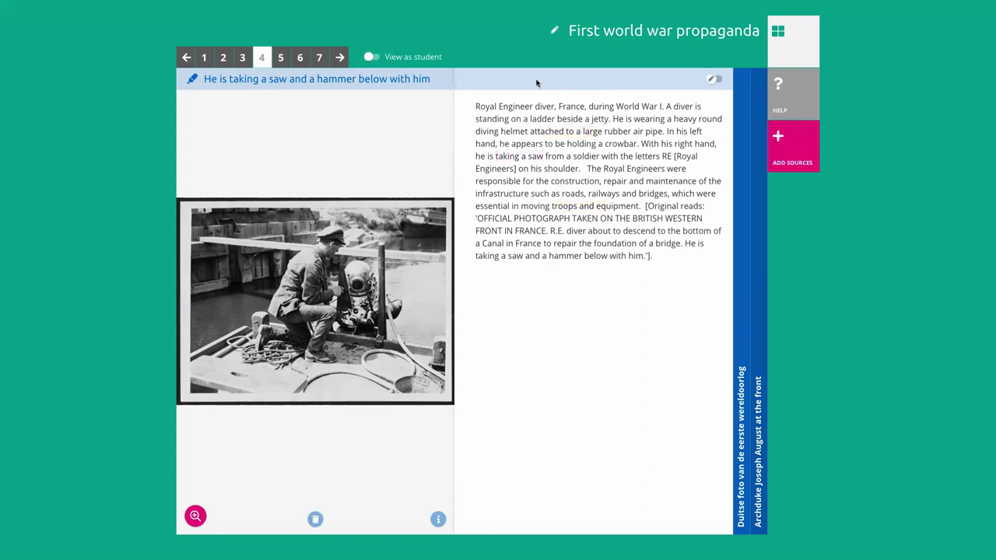
Step: Toggle the source's edit mode and try selecting words in the description
left_click(714, 80)
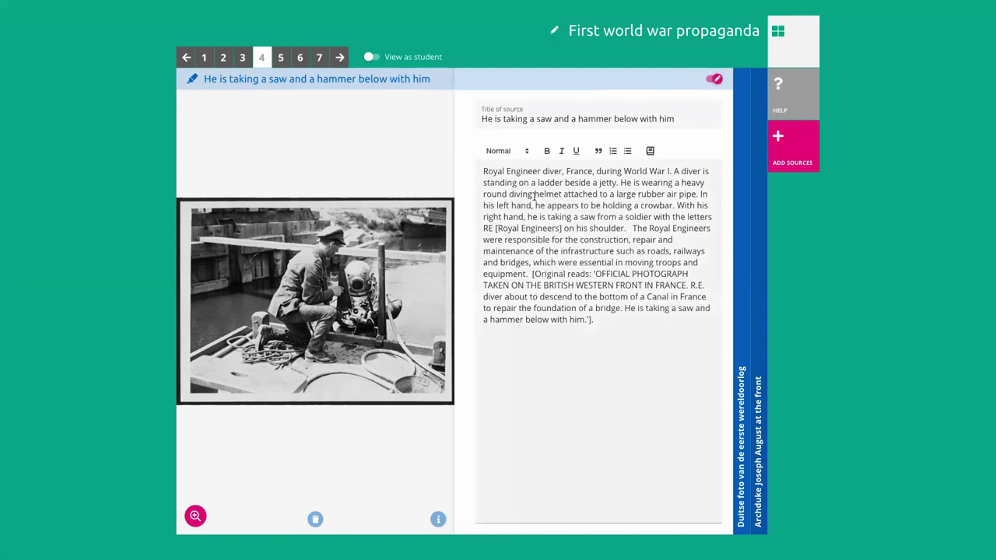
left_click_drag(533, 195, 583, 196)
left_click(598, 214)
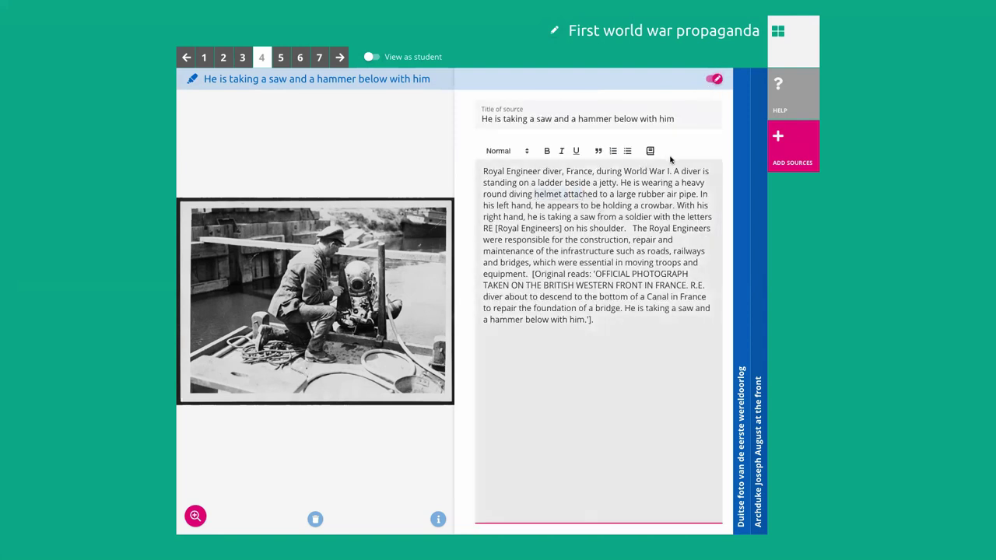
left_click(715, 80)
left_click(715, 80)
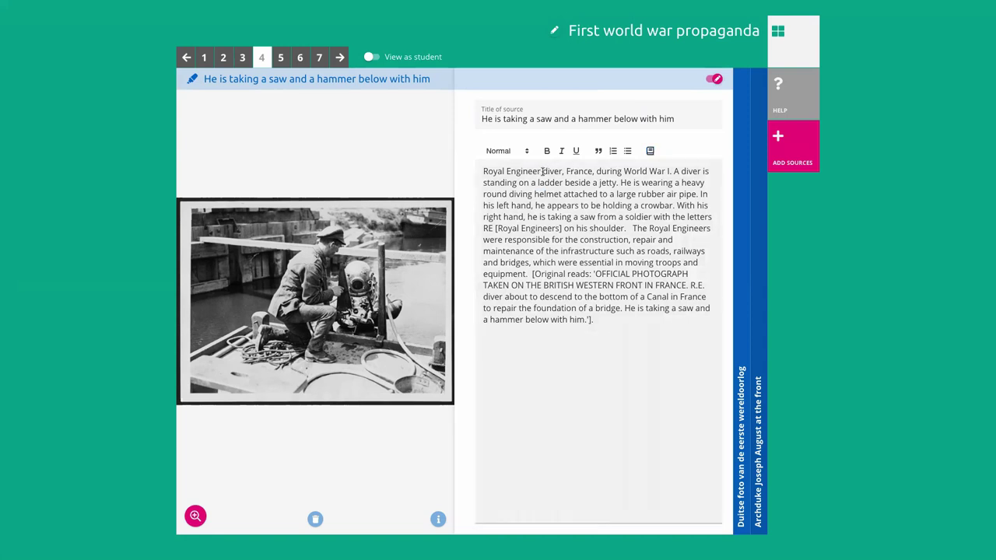
Step: Define 'Royal Engineers' as 'The Royal Engineers were part of the Allied Forces', then preview as student
double_click(688, 172)
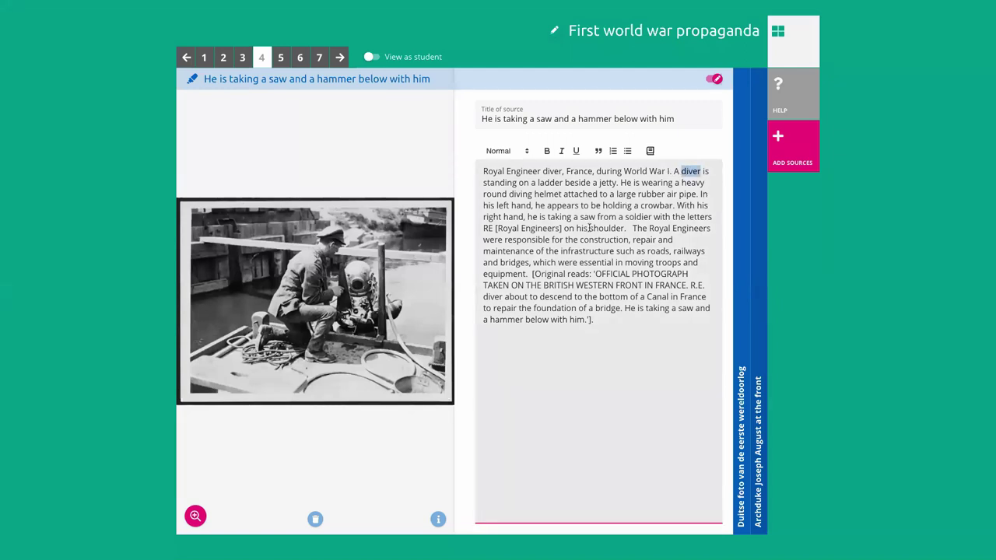
left_click_drag(649, 228, 711, 229)
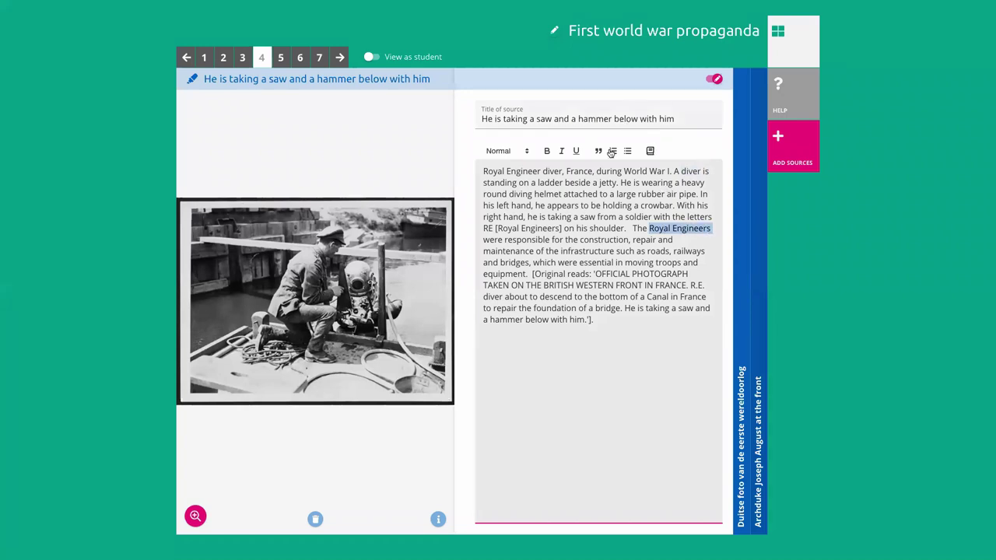
left_click(652, 154)
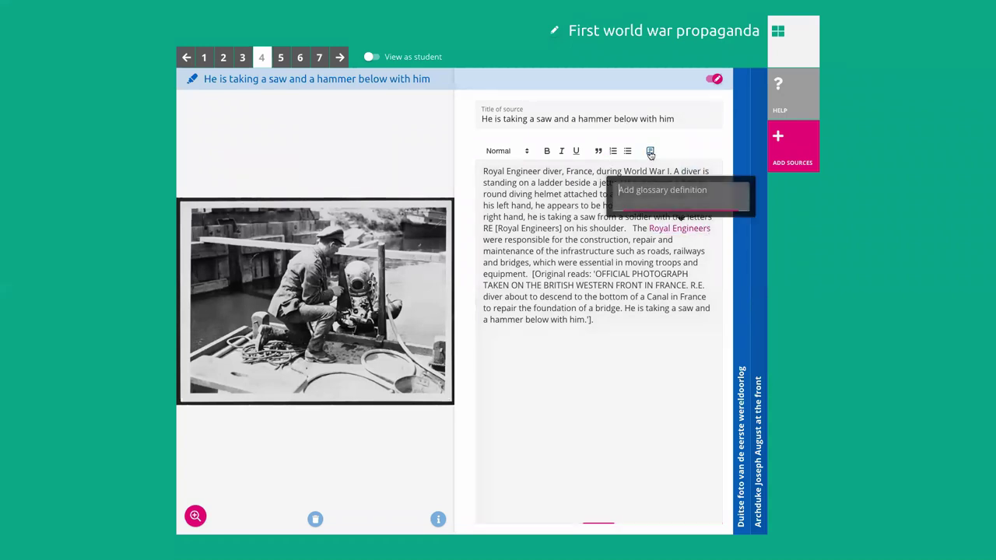
type("The Royal Engineers were part of the Allied Forces")
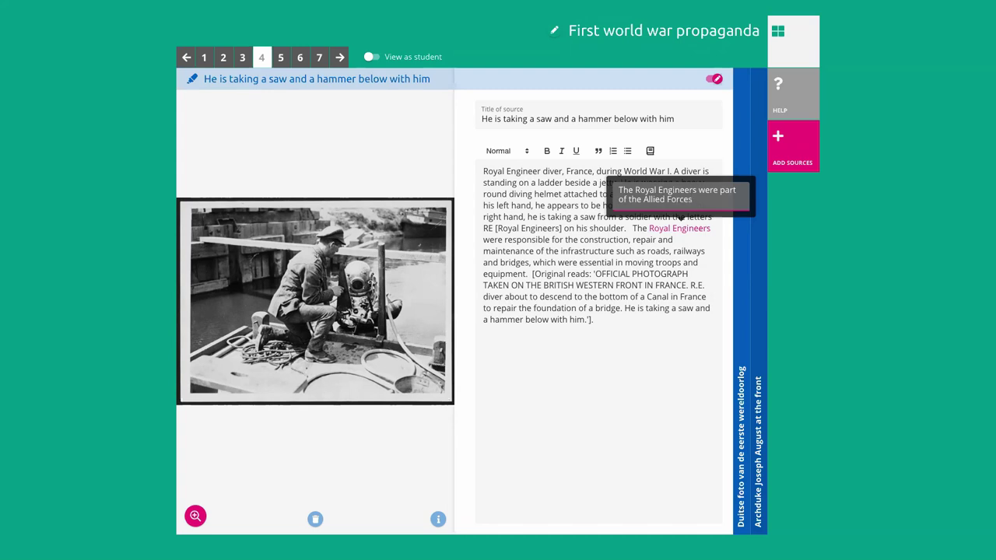
key("Return")
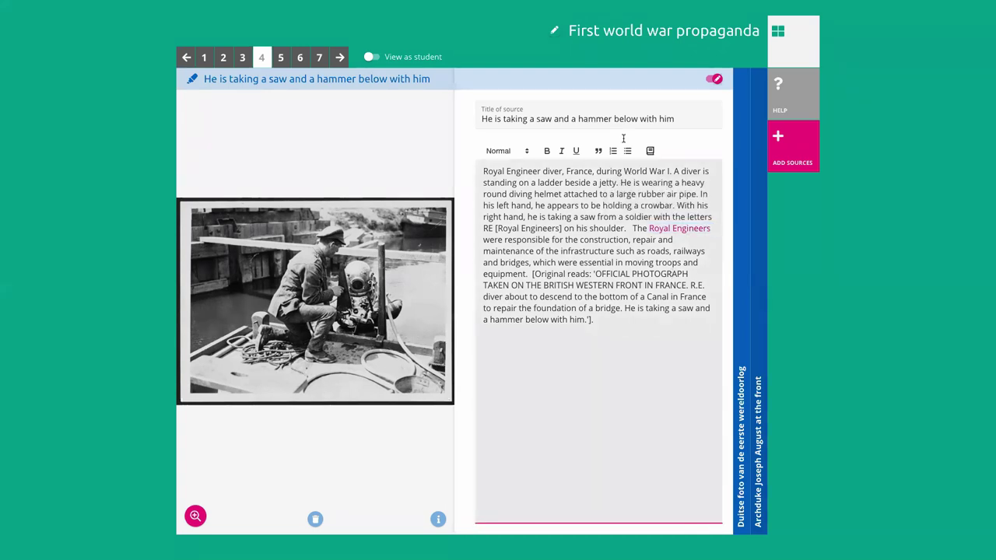
left_click(371, 57)
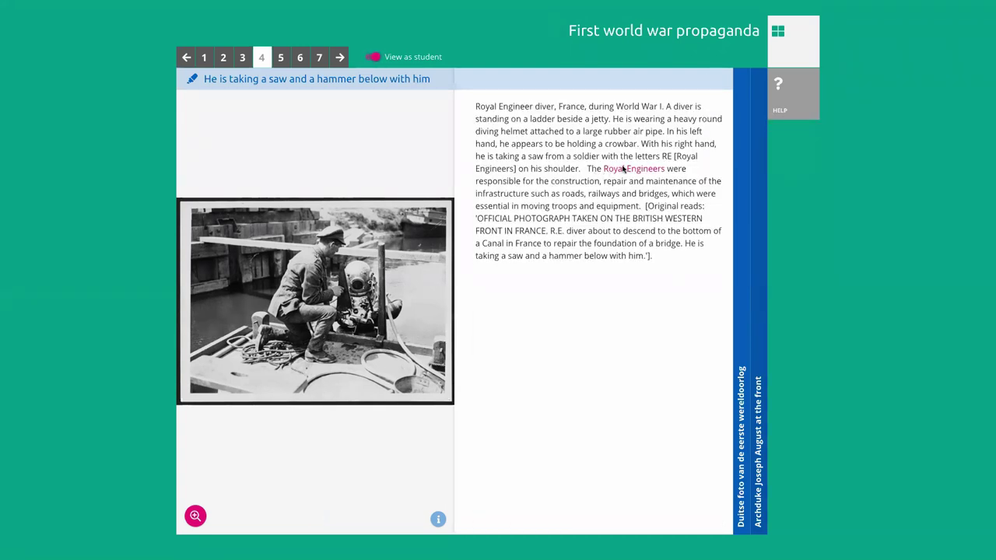
Step: Back in editing, add the More than enough weapons in stock photo as a source
mouse_move(623, 168)
left_click(372, 57)
left_click(792, 144)
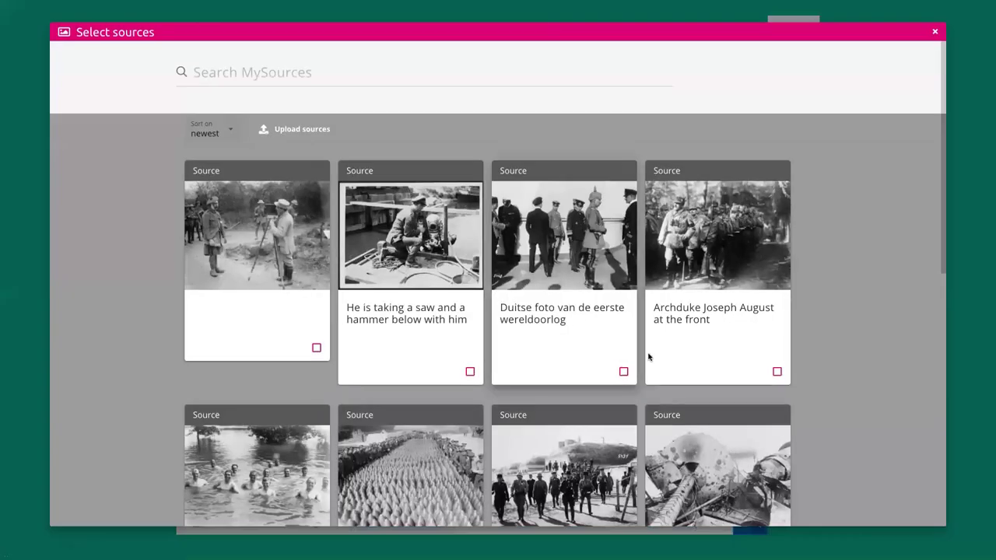
scroll(633, 420, "down", 8)
scroll(529, 311, "up", 3)
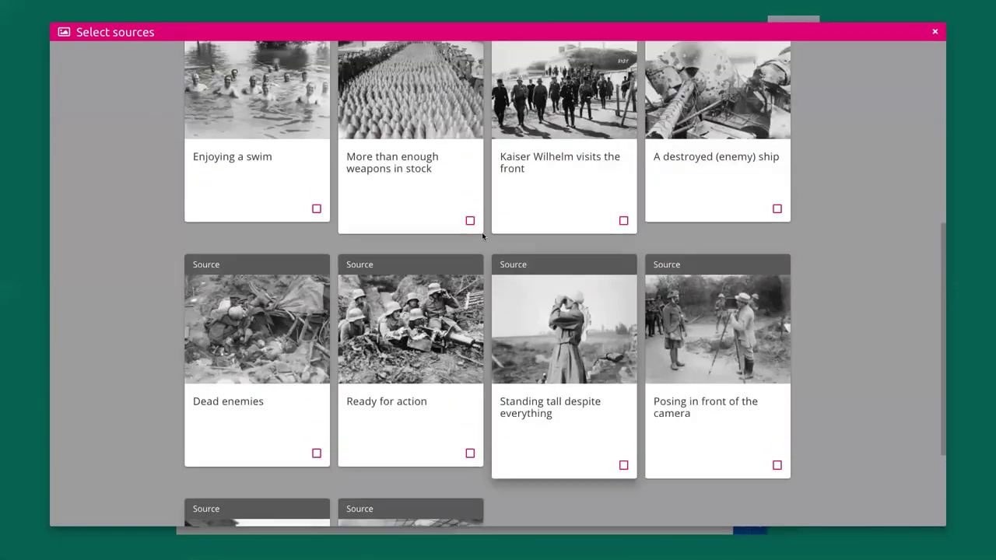
left_click(470, 220)
left_click(557, 504)
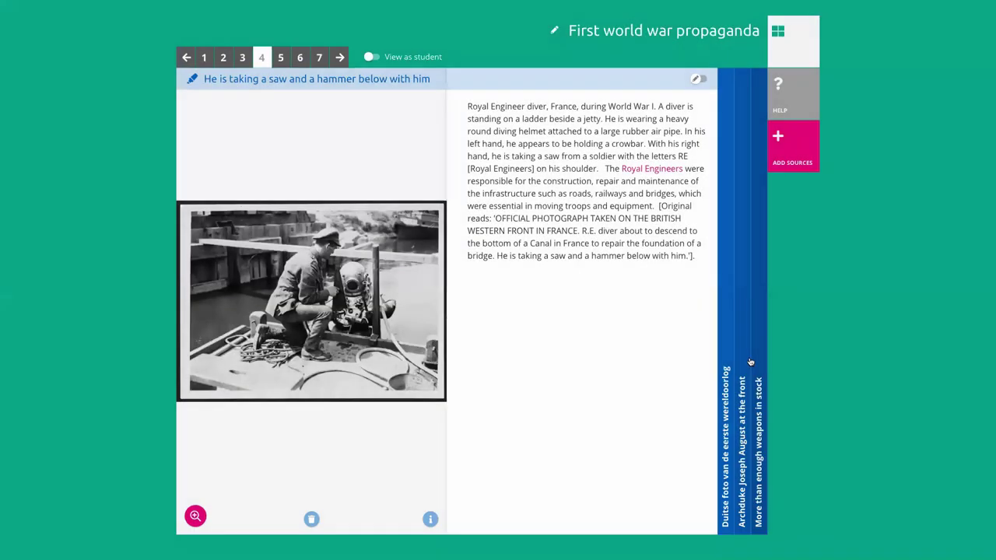
Step: Delete the Duitse foto van de eerste wereldoorlog source from the block
left_click(729, 326)
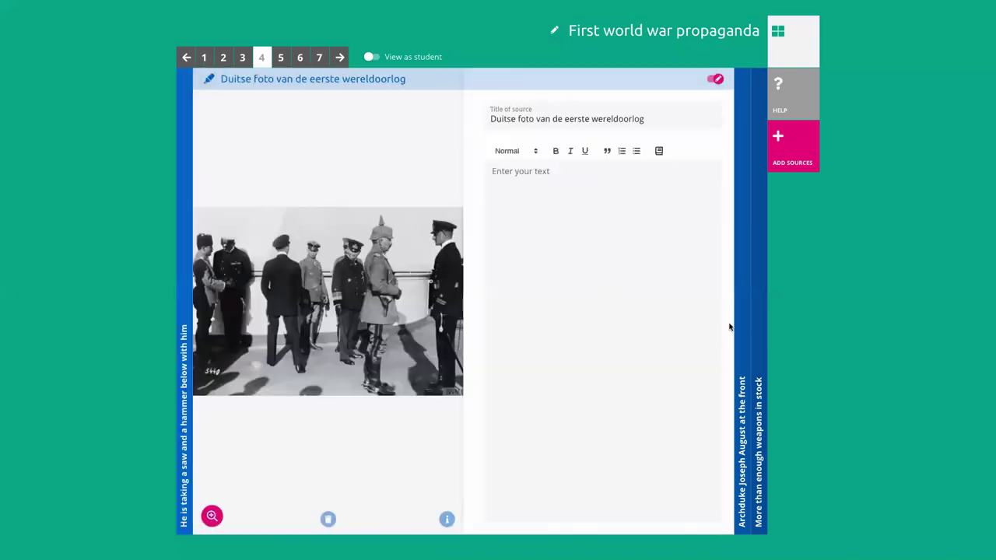
left_click(328, 519)
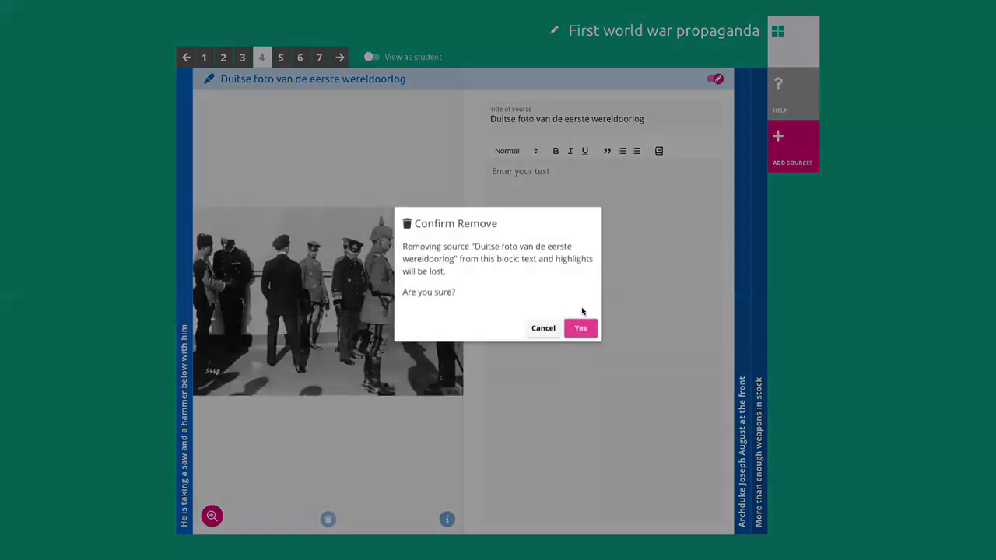
left_click(580, 328)
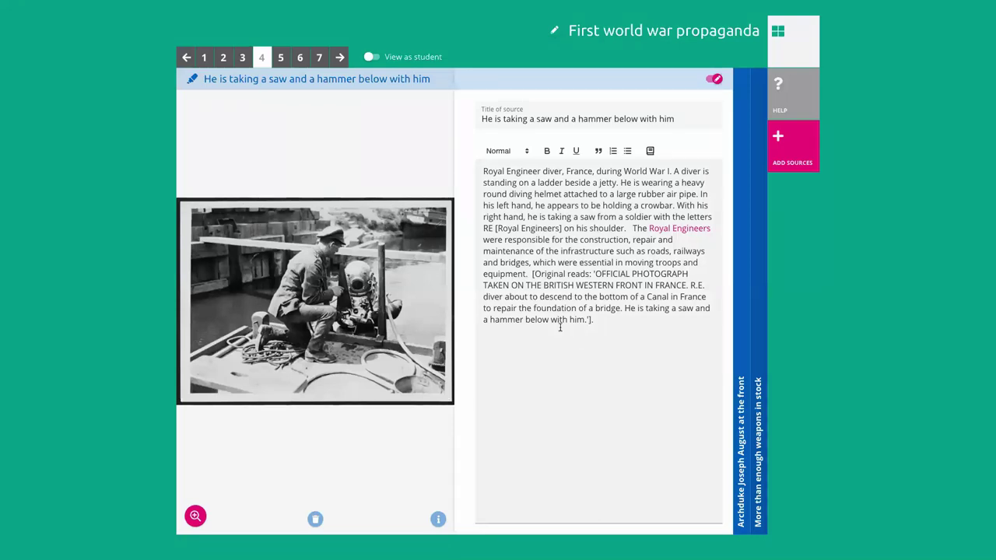
left_click_drag(482, 166, 631, 332)
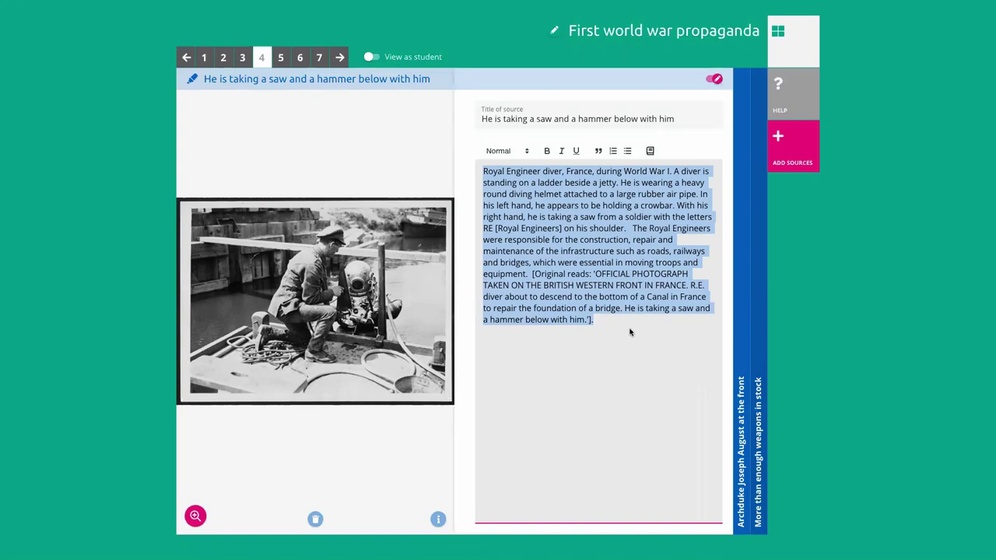
left_click(548, 216)
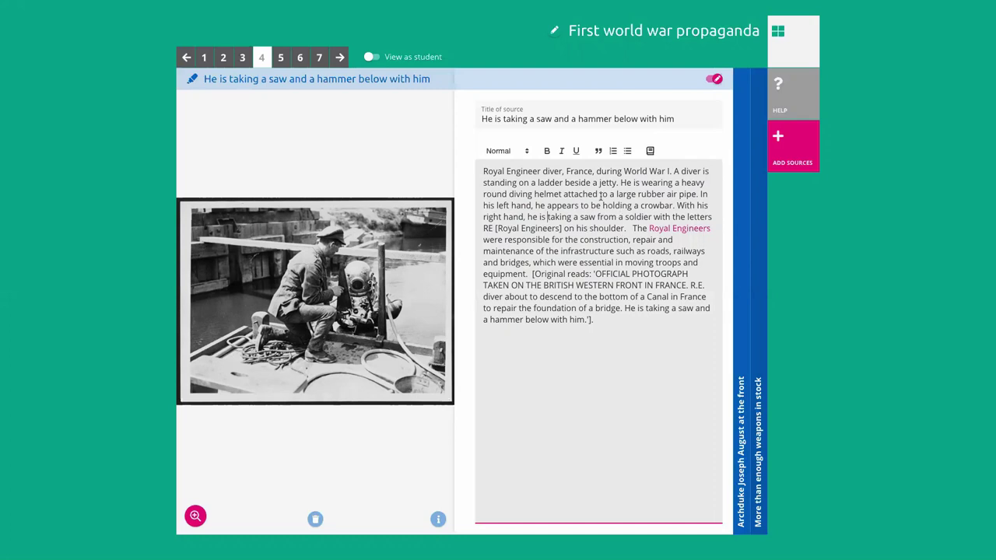
Step: On page 5, add the Ready for action and Team work in the factory photos as sources
left_click(280, 56)
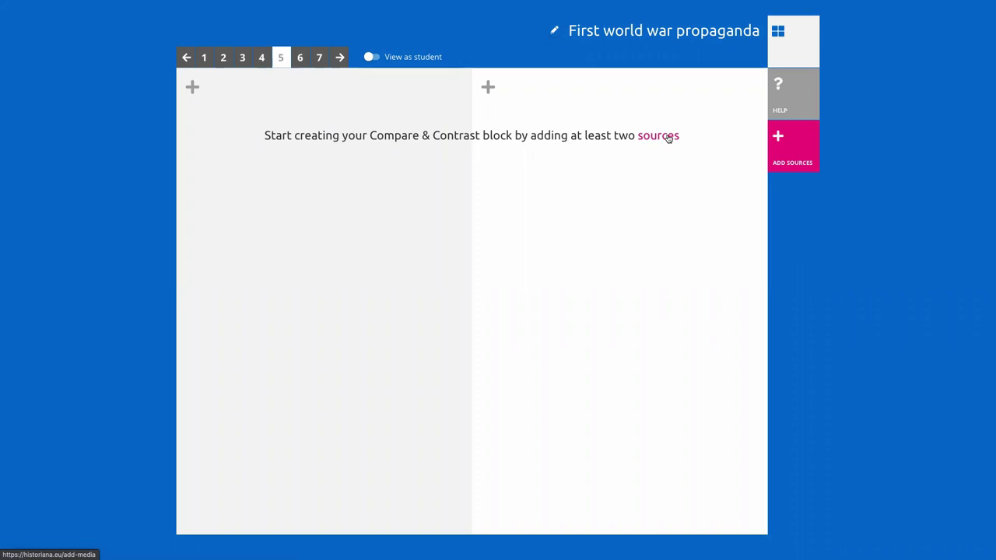
left_click(668, 138)
scroll(514, 372, "down", 1)
scroll(513, 372, "down", 5)
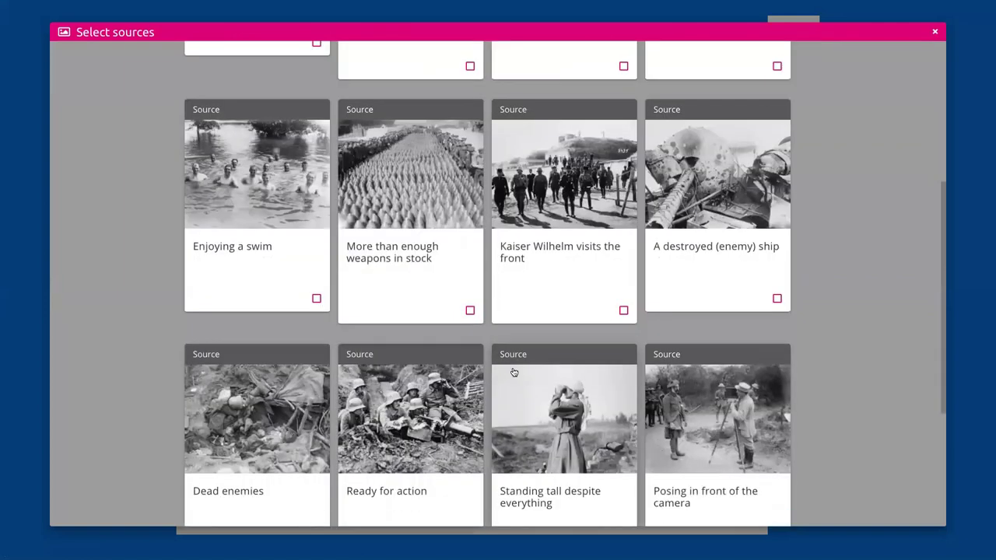
left_click(470, 450)
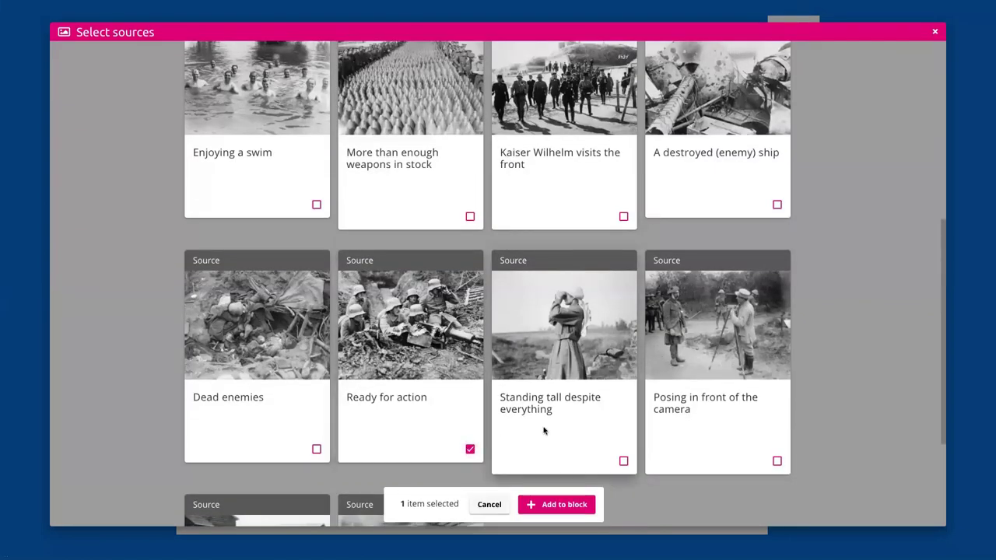
scroll(545, 428, "down", 3)
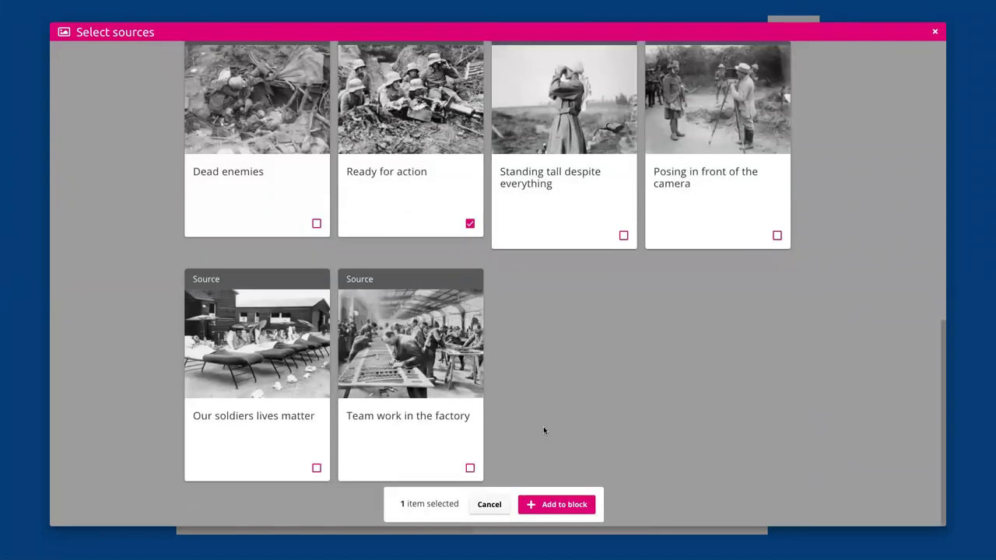
left_click(470, 468)
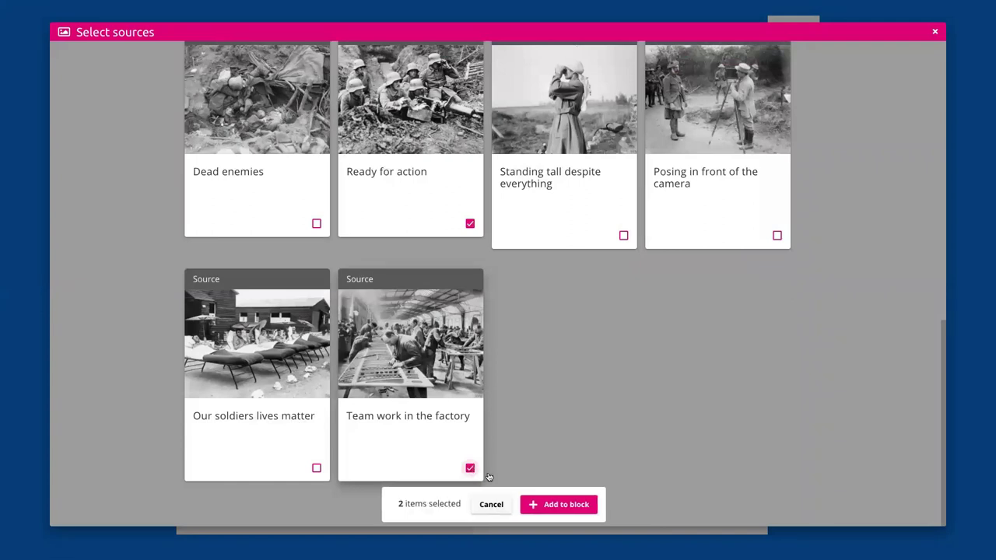
left_click(556, 505)
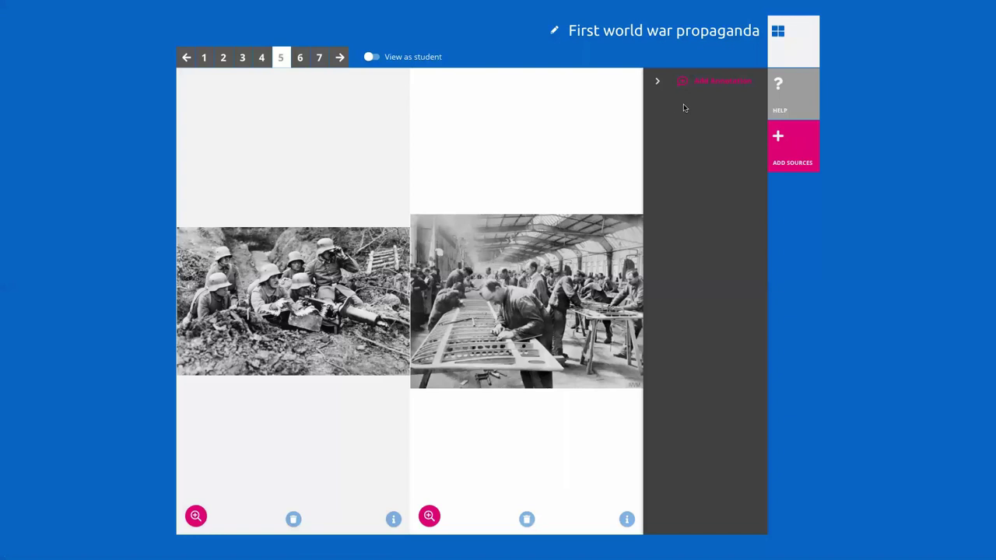
Step: As a student, mark a trench soldier and the central factory worker, then resize the factory selection
left_click(657, 81)
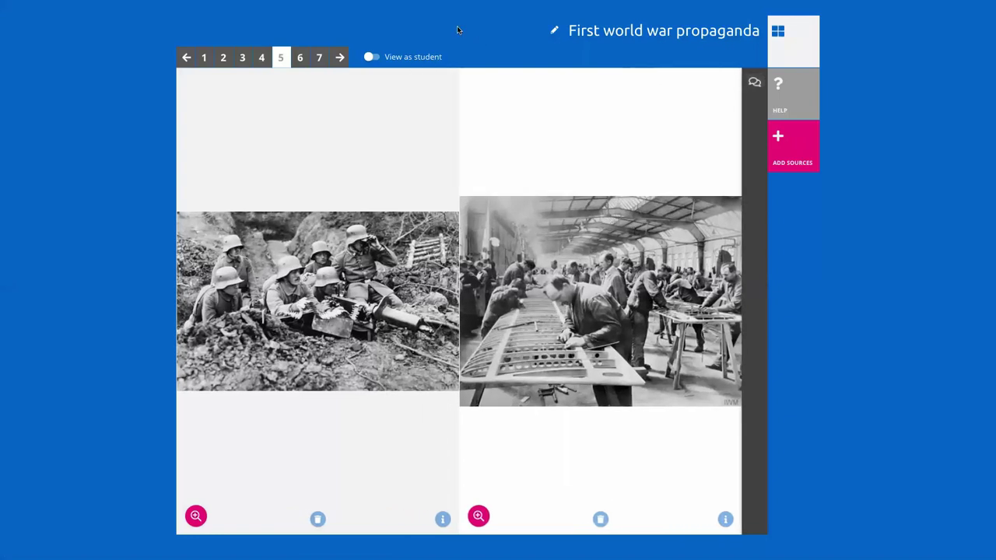
left_click(372, 57)
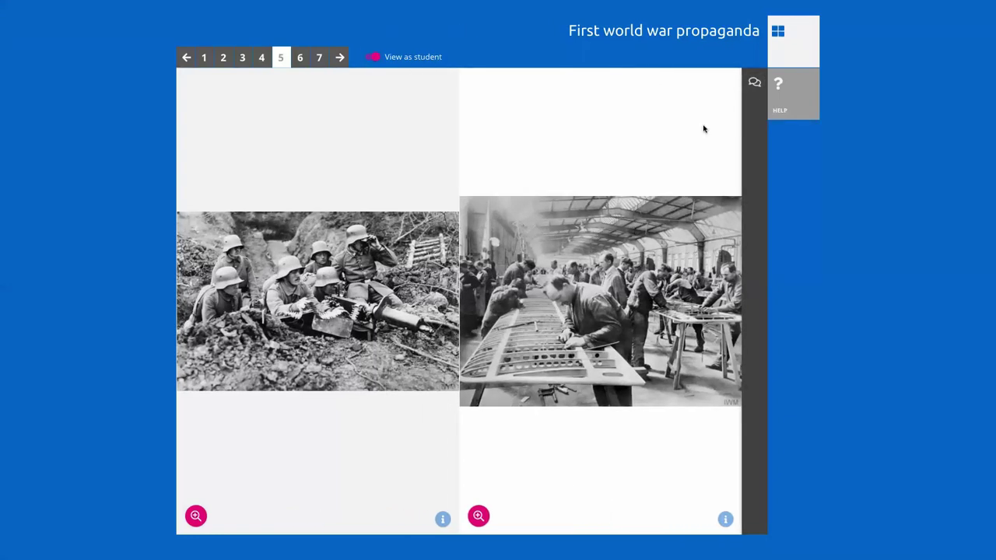
left_click(754, 82)
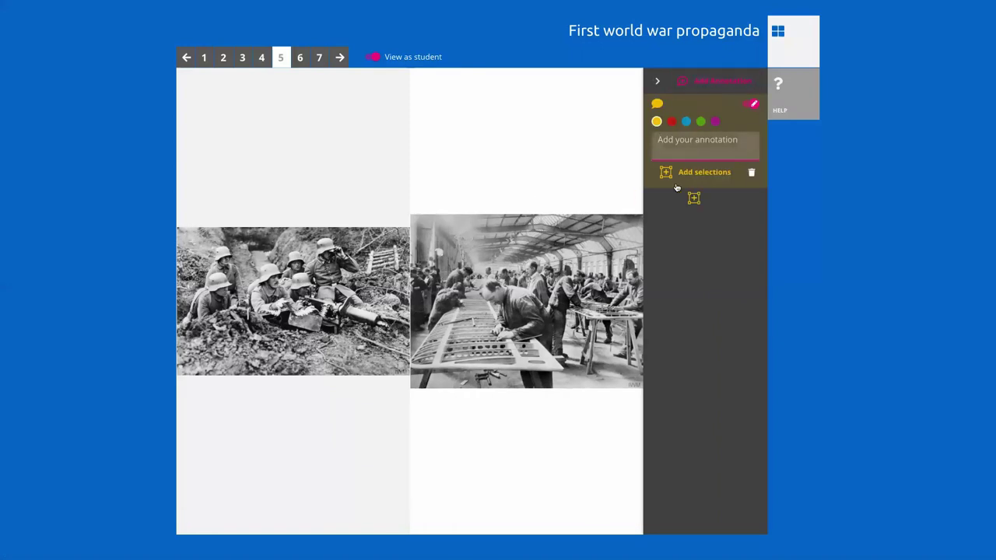
left_click_drag(243, 251, 294, 321)
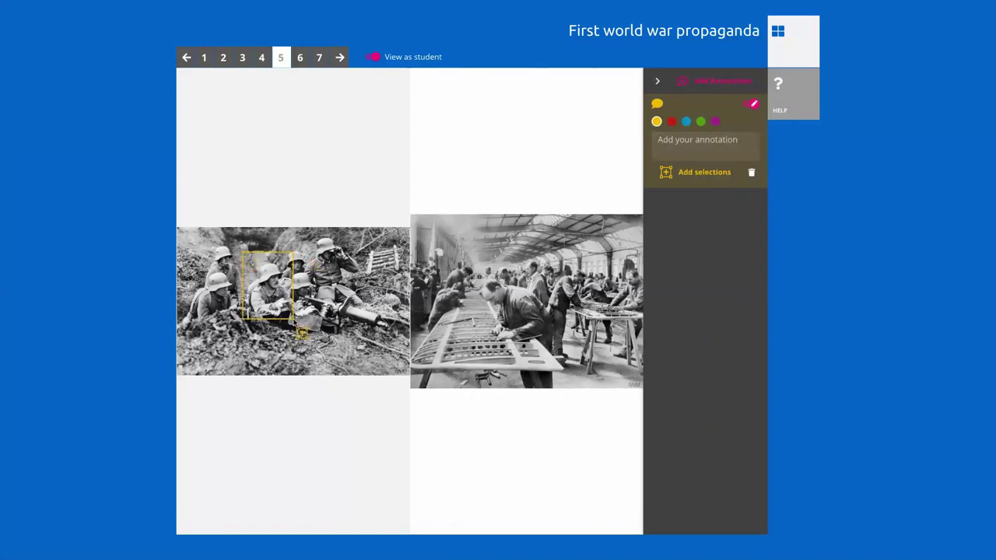
mouse_move(486, 257)
left_mouse_down()
mouse_move(533, 313)
mouse_move(563, 330)
left_mouse_up()
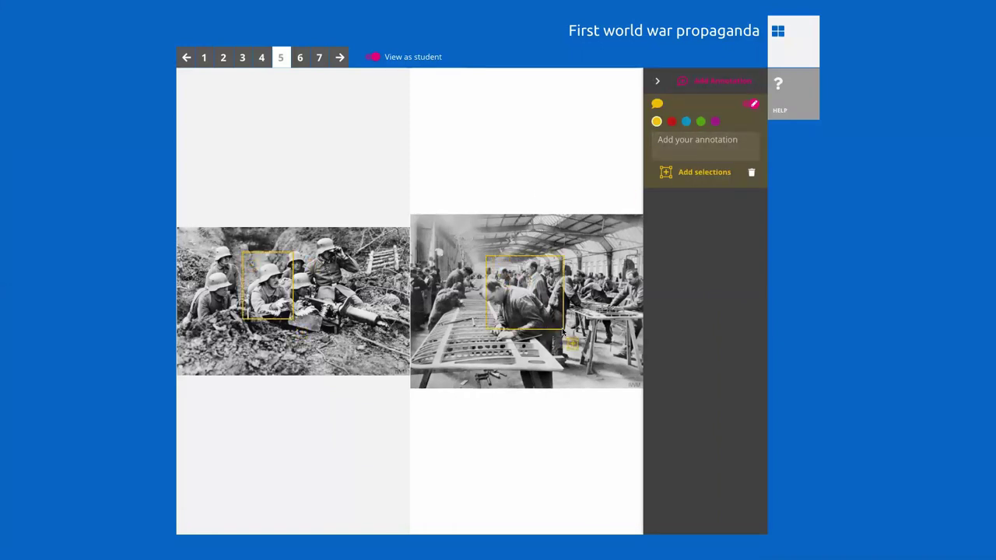
left_click(561, 258)
left_click_drag(464, 255, 465, 272)
left_click_drag(566, 332, 559, 328)
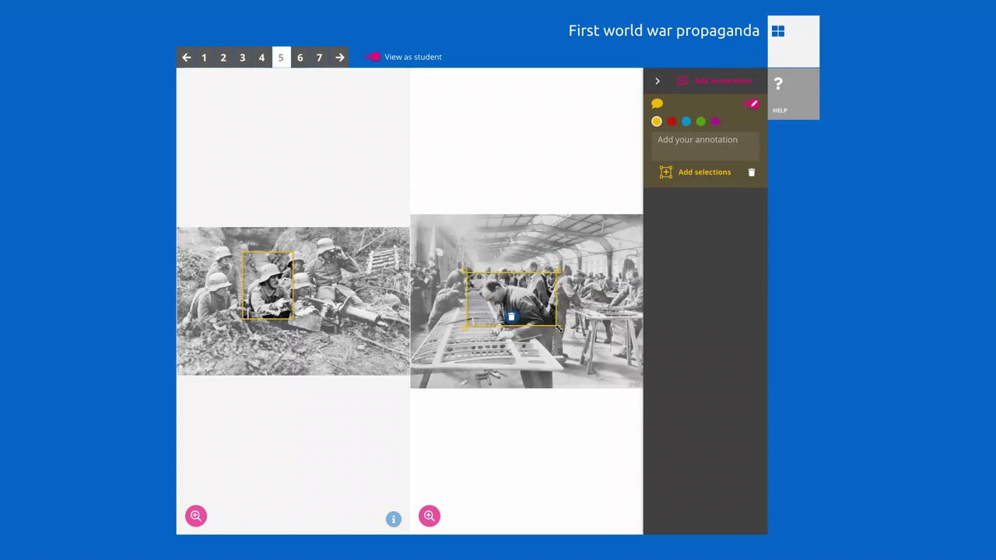
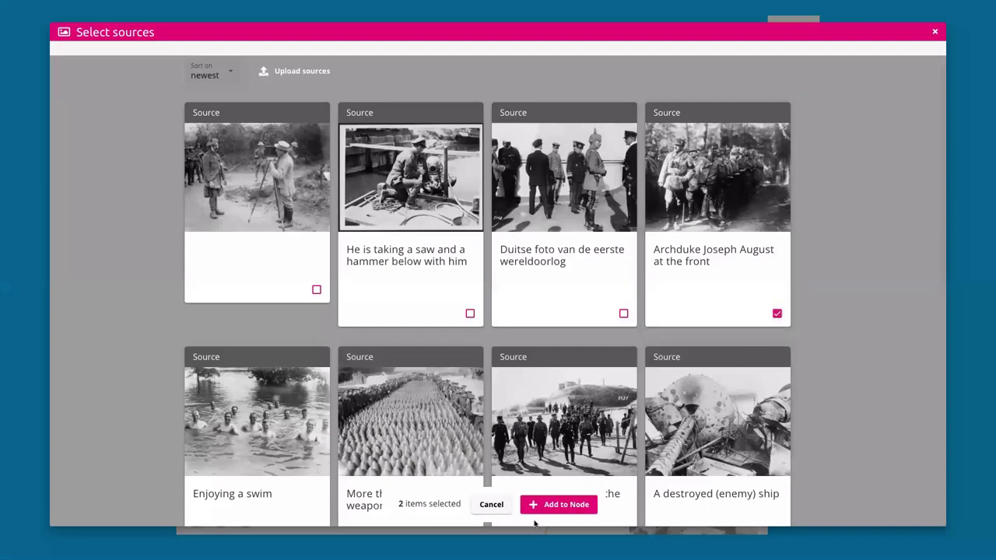
Step: Add the two chosen sources to Fighting at the front and review all three sources' details
left_click(557, 504)
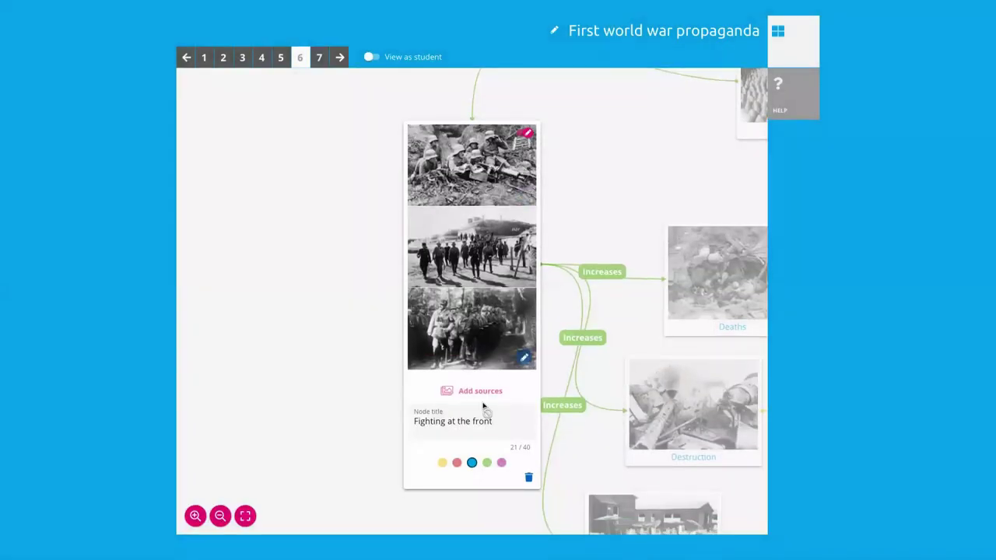
left_click(589, 199)
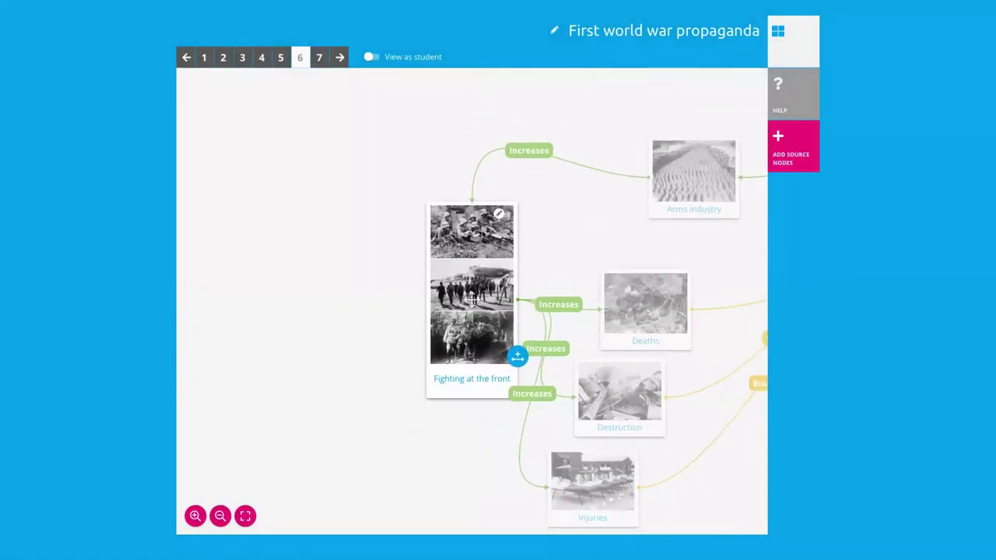
left_click(508, 214)
left_click(524, 276)
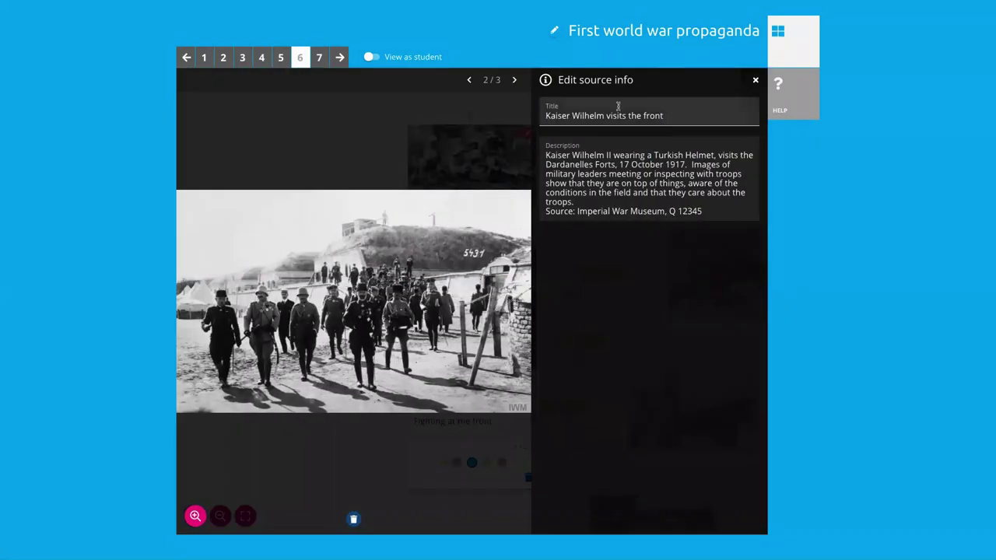
left_click(470, 81)
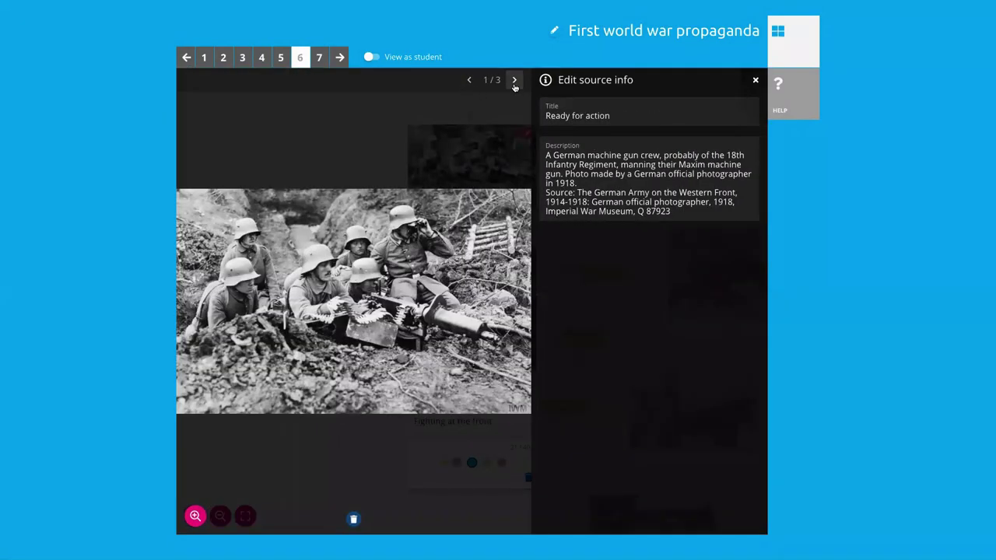
left_click(514, 80)
left_click(514, 81)
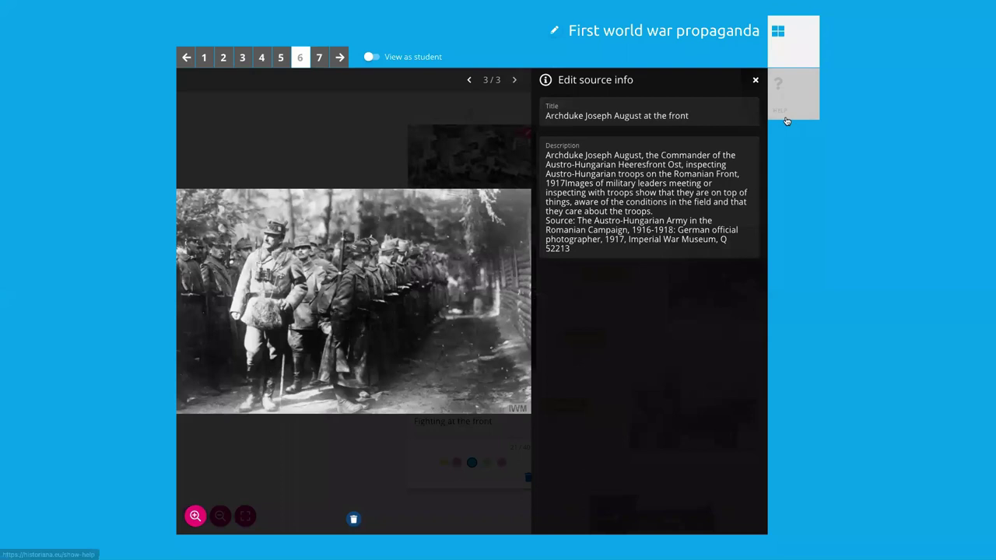
left_click(754, 80)
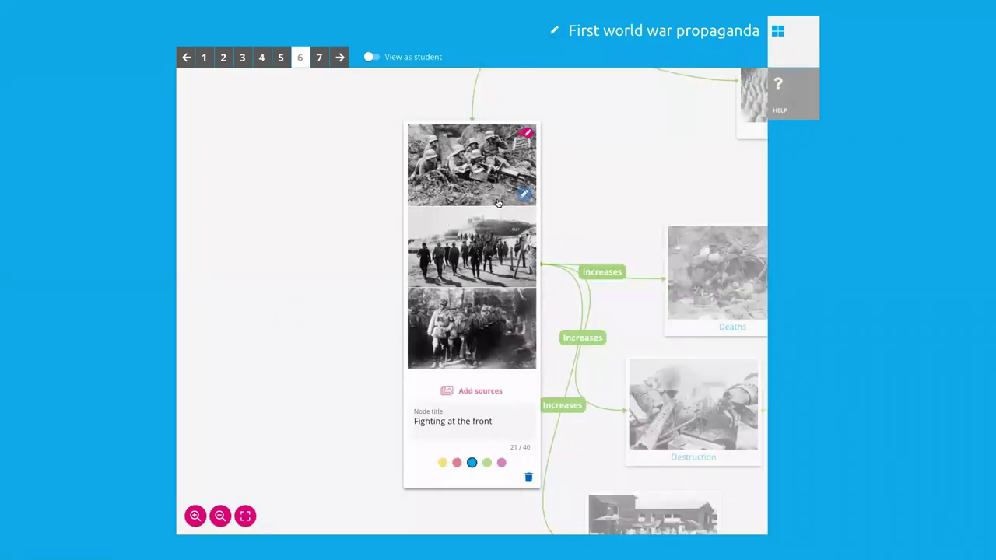
left_click(614, 188)
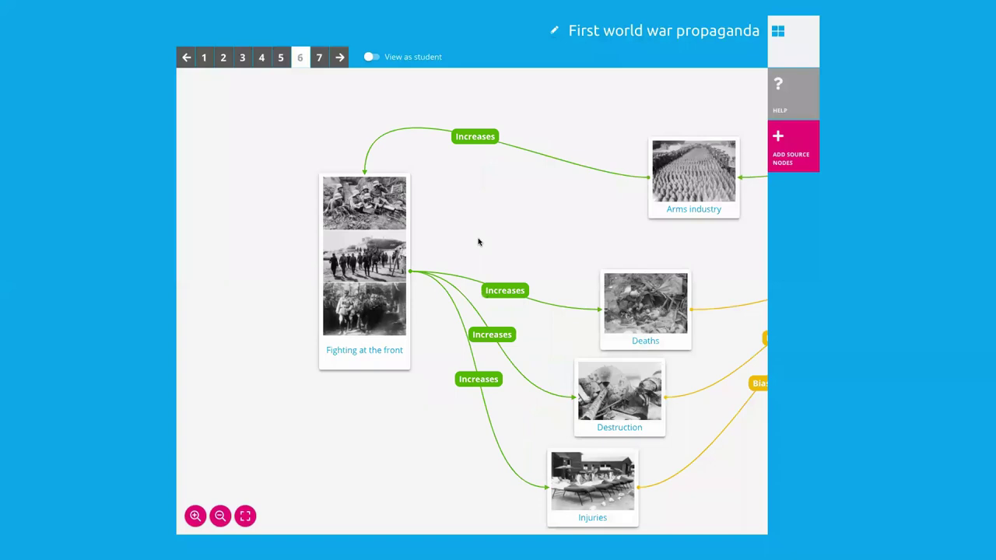
Step: Recheck the first photo's source details in the node, then go to page 7
mouse_move(375, 351)
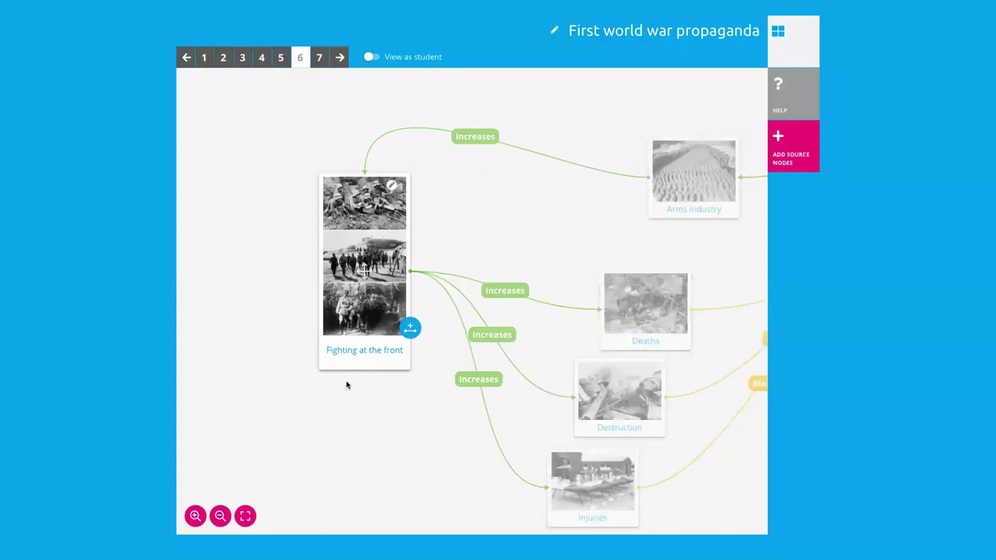
left_click(391, 186)
left_click(521, 193)
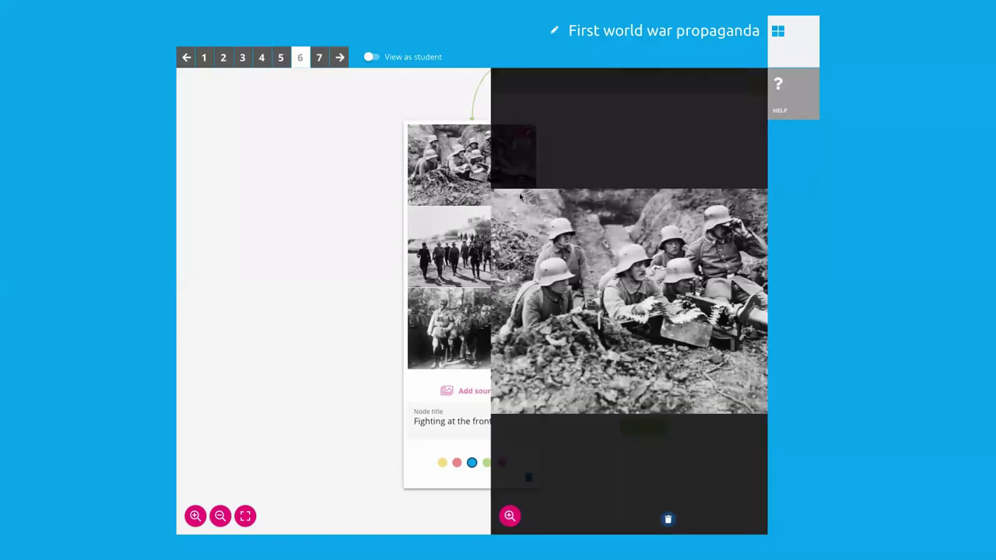
left_click(755, 81)
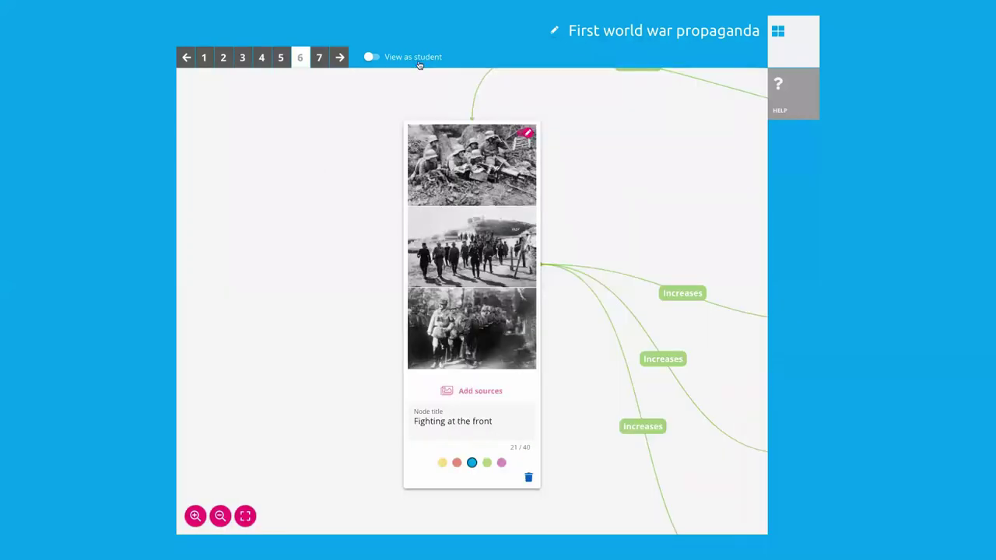
left_click(322, 57)
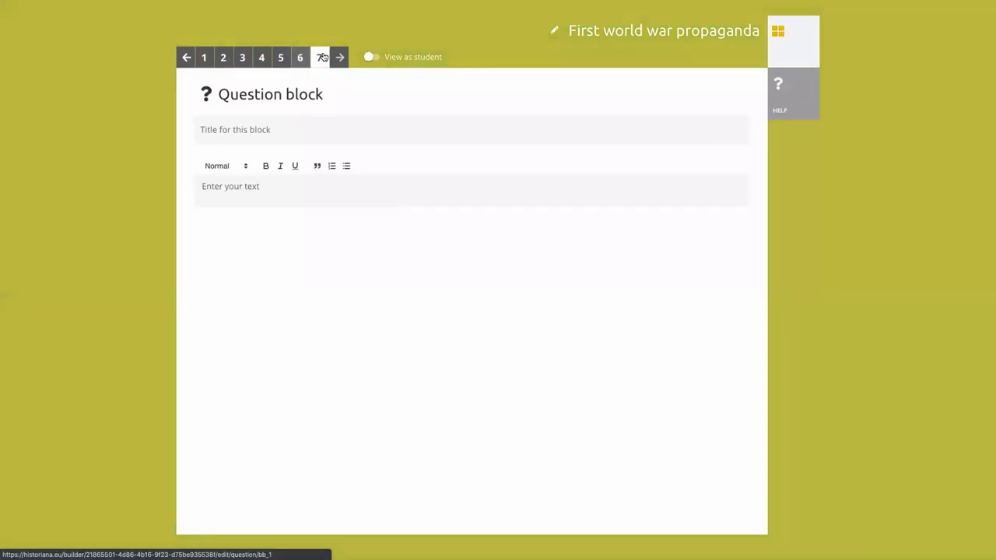
Step: Title block 7's question 'Avoiding oversimplification', then return to the page 6 concept map
left_click(266, 132)
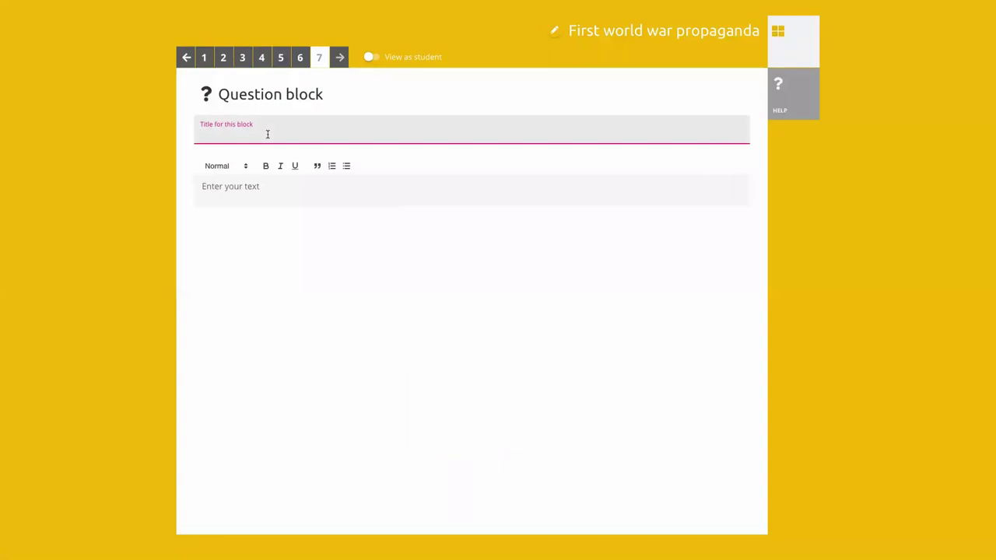
type("The")
type("Avoiding ")
type("oversim")
type("plification")
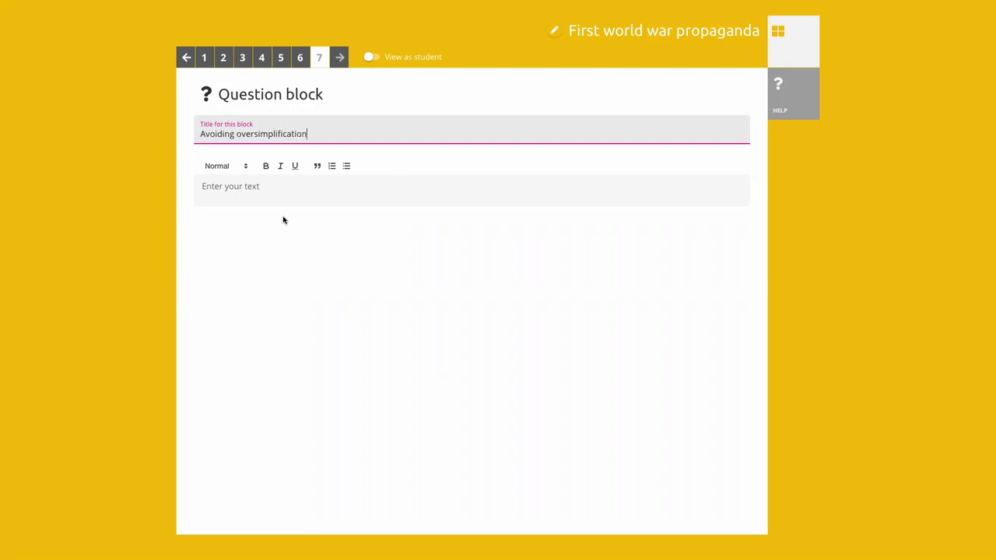
left_click(286, 203)
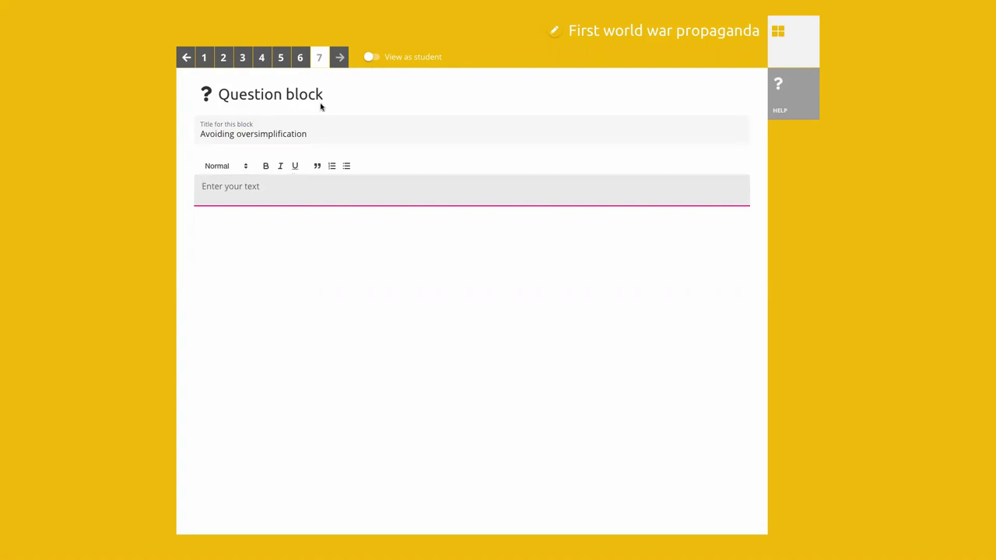
left_click(299, 57)
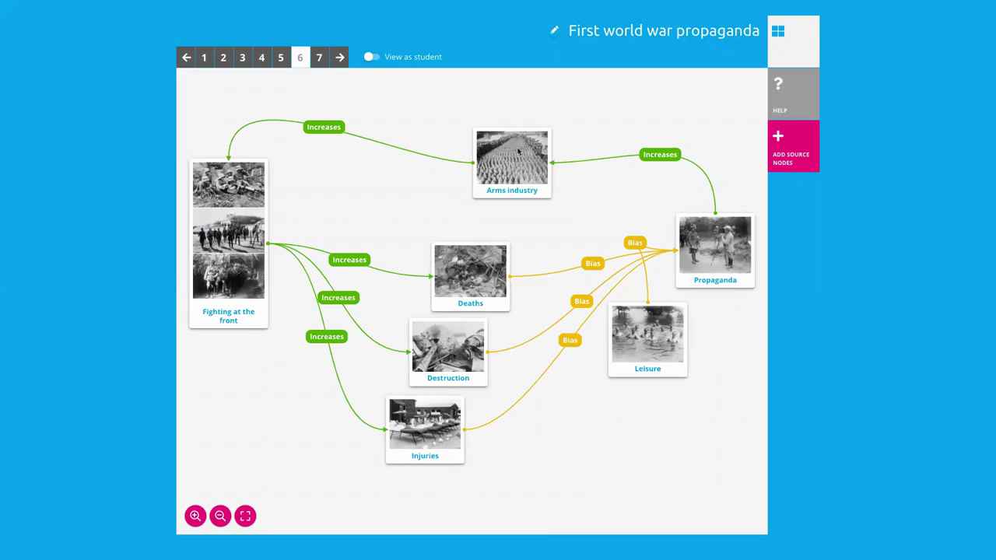
Step: Link Arms industry to Fighting at the front with a green 'Increases' connection
mouse_move(532, 151)
left_click_drag(551, 170, 275, 247)
left_click(469, 272)
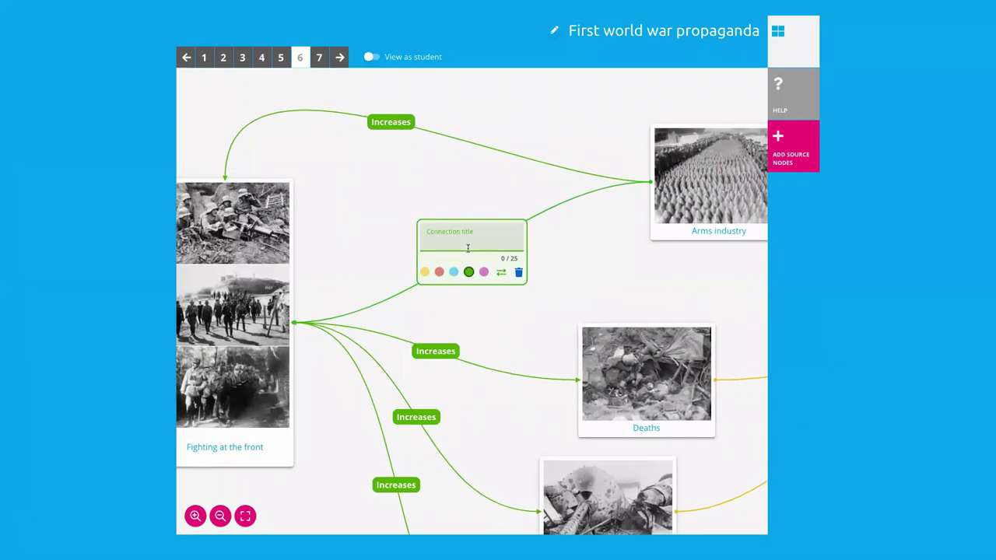
type("Increase")
left_click(537, 278)
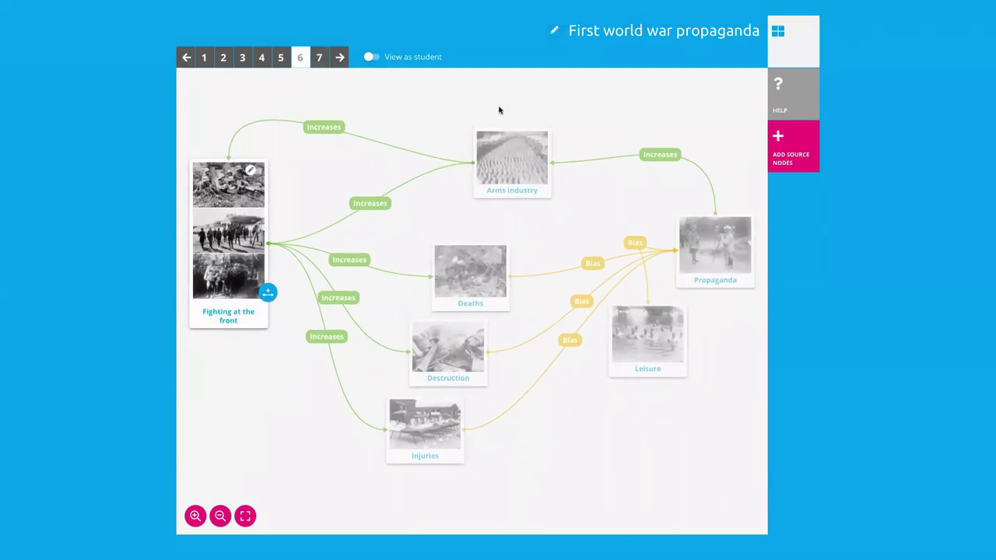
left_click(532, 296)
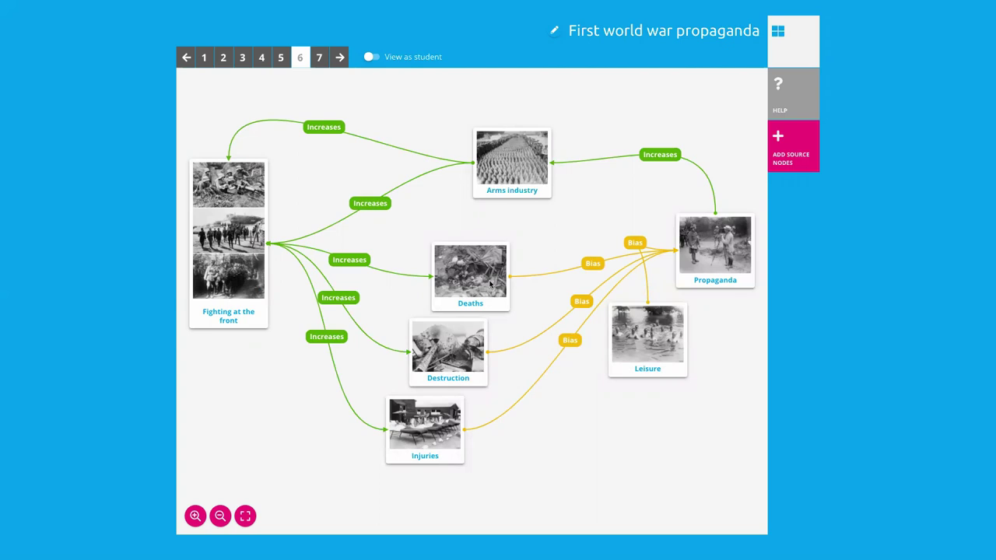
left_click(320, 57)
Step: Enter the question 'The map you just seen is too simple. What would you suggest to make it more realistic?'
left_click(281, 190)
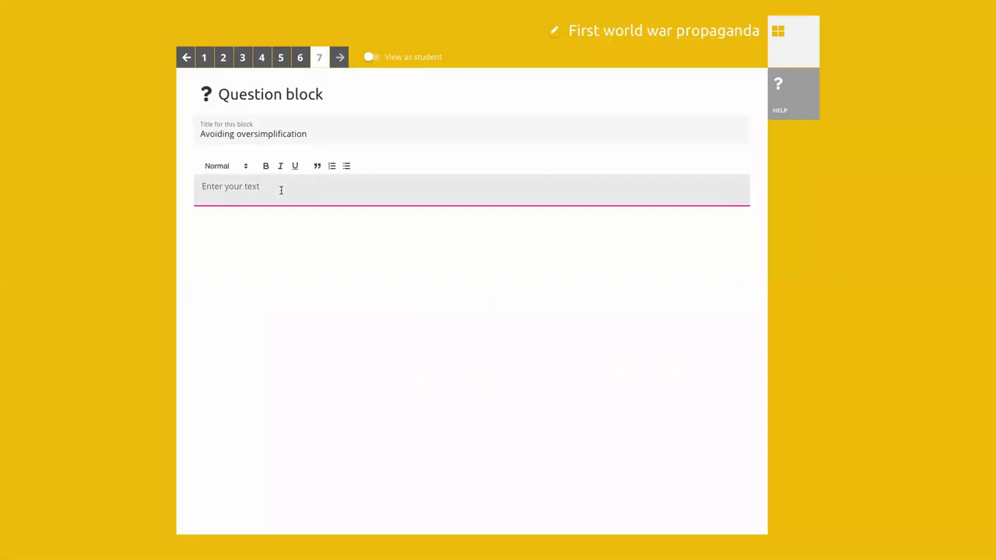
type("The map you just seen is t")
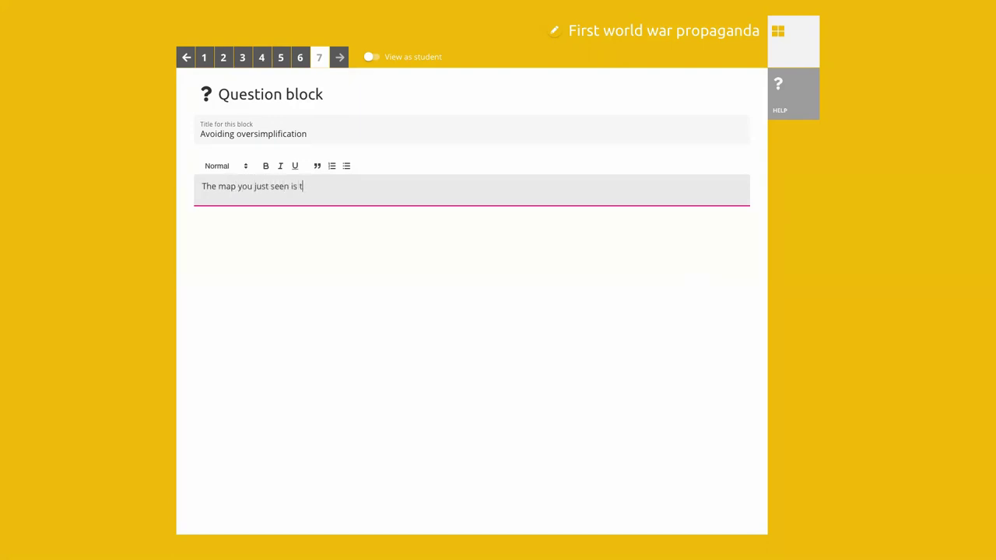
type("oo simple. What would you sug")
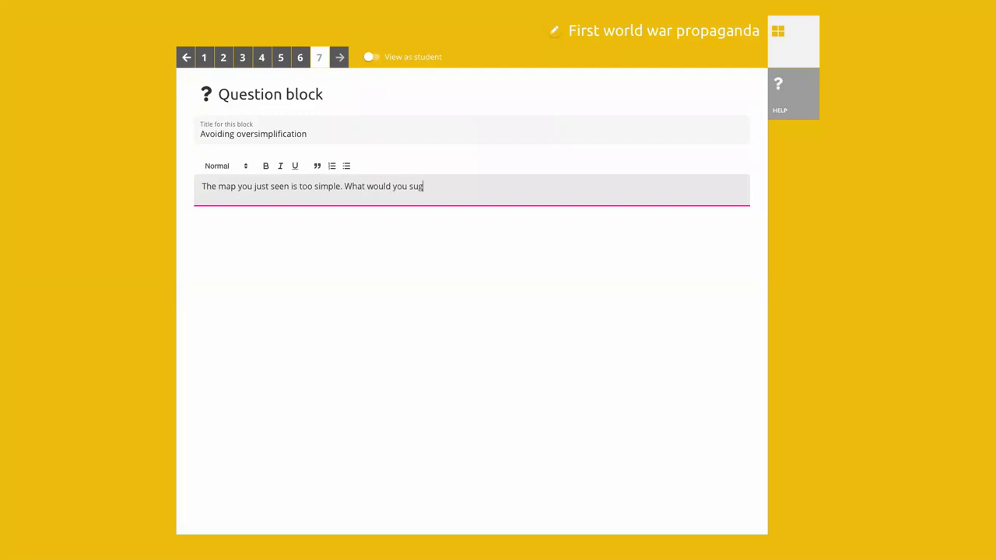
type("gest to make it more realistic?")
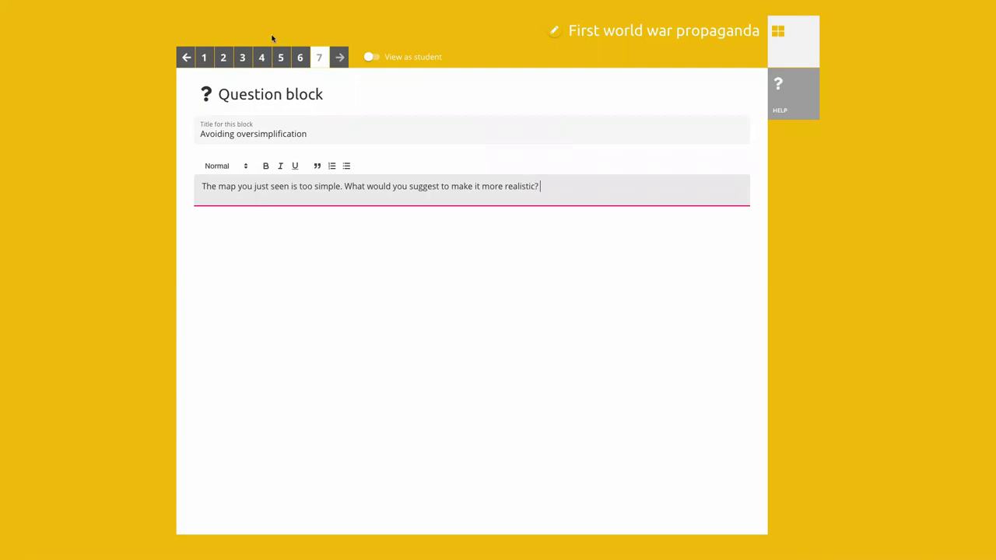
left_click(554, 32)
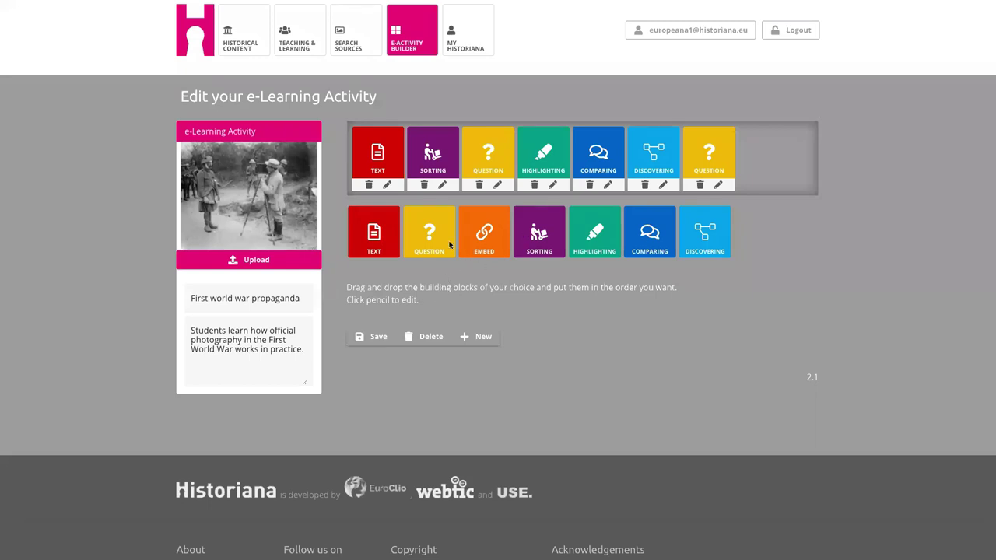
Step: Save the edited activity and view the First world war propaganda card in My Historiana
left_click(373, 340)
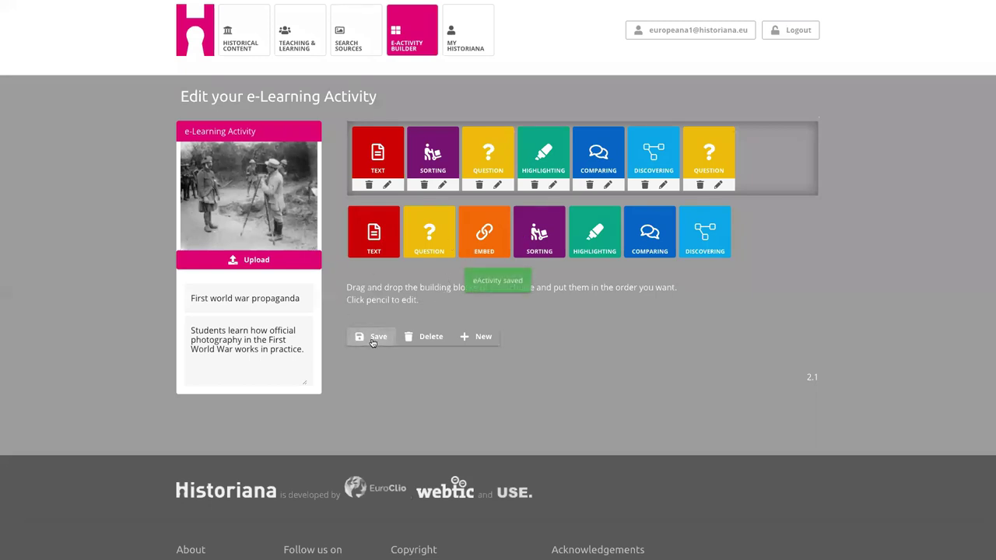
left_click(467, 33)
scroll(313, 452, "down", 1)
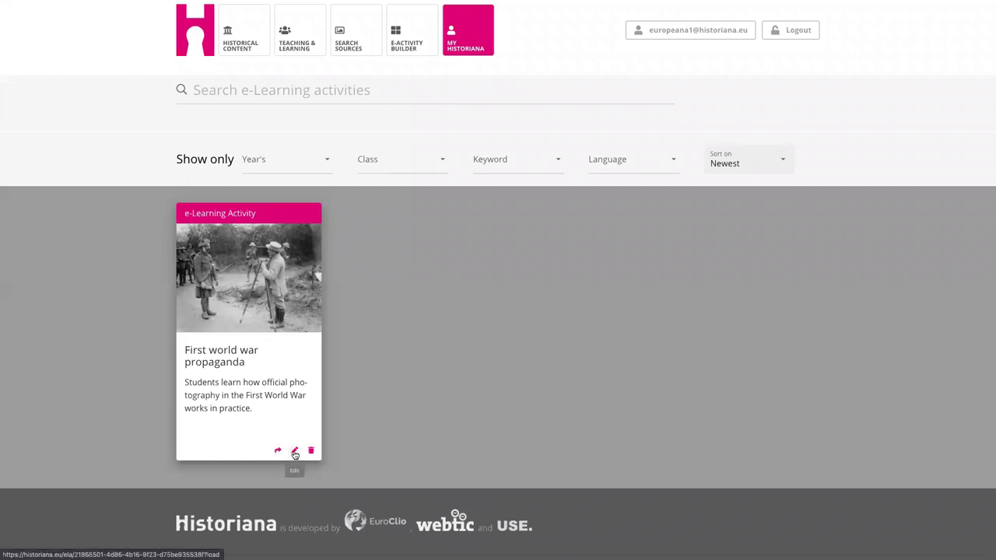
Step: Start sharing the propaganda activity with students, tagged with year 2020
left_click(278, 451)
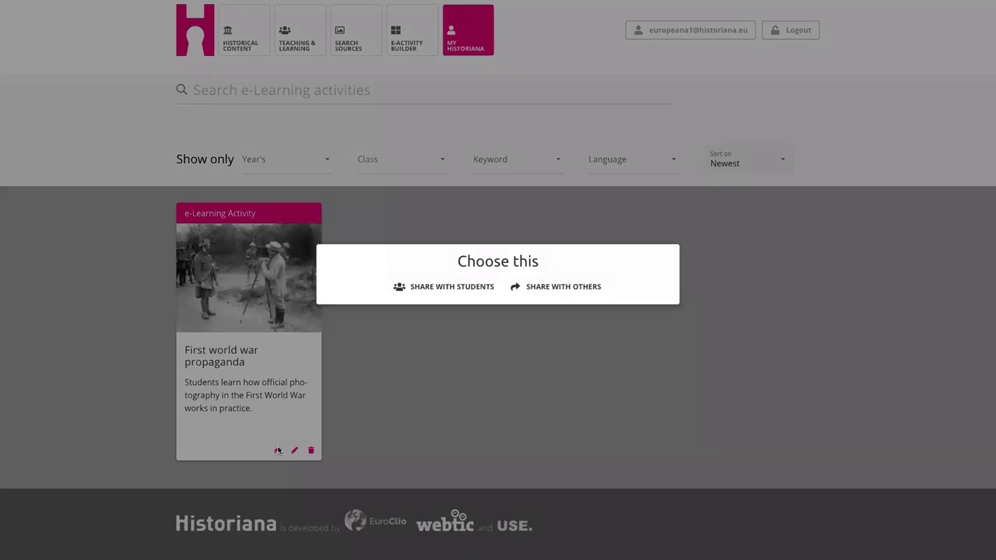
left_click(438, 288)
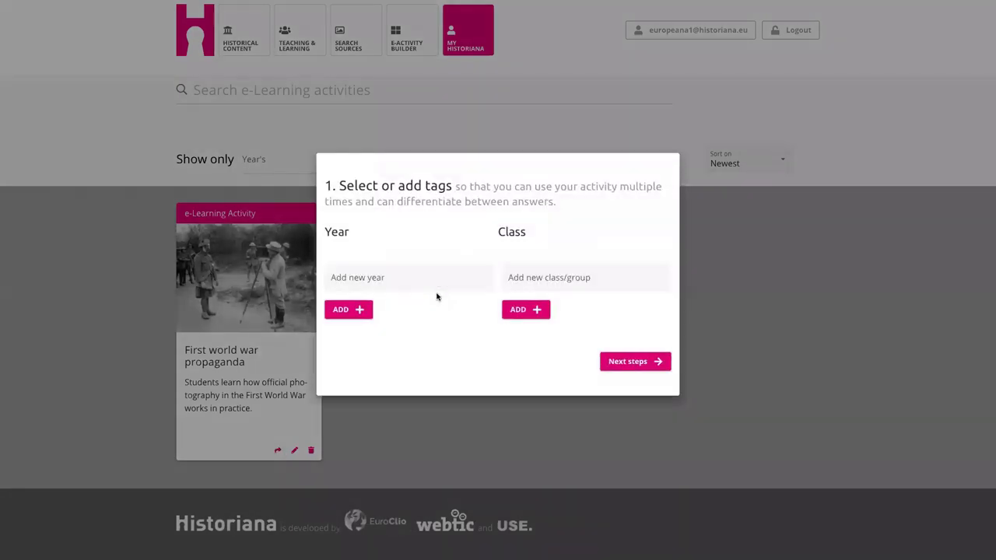
left_click(377, 280)
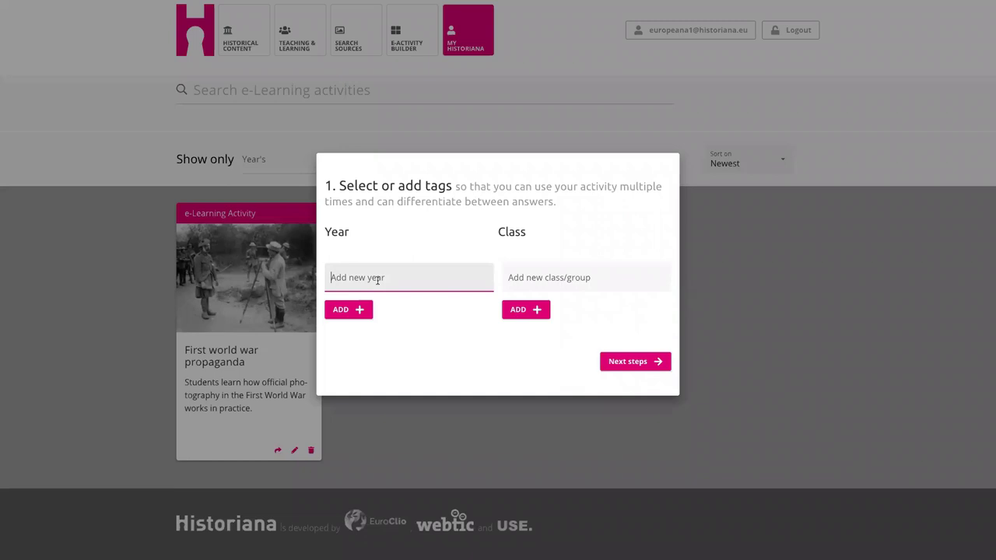
type("2020")
left_click(351, 310)
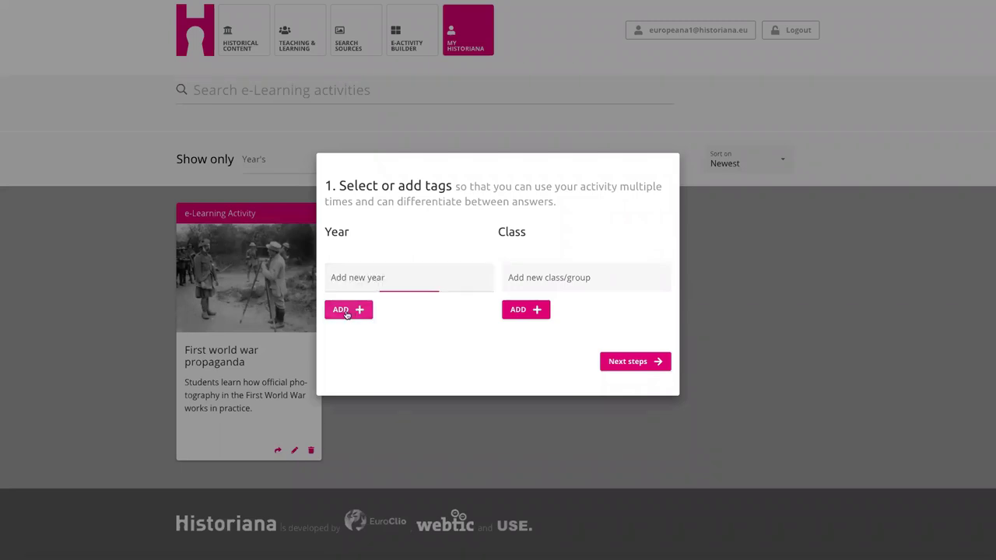
left_click(368, 251)
Step: Add the Europeana class tag, copy the generated share link and finish the share
left_click(583, 289)
type("Europeana")
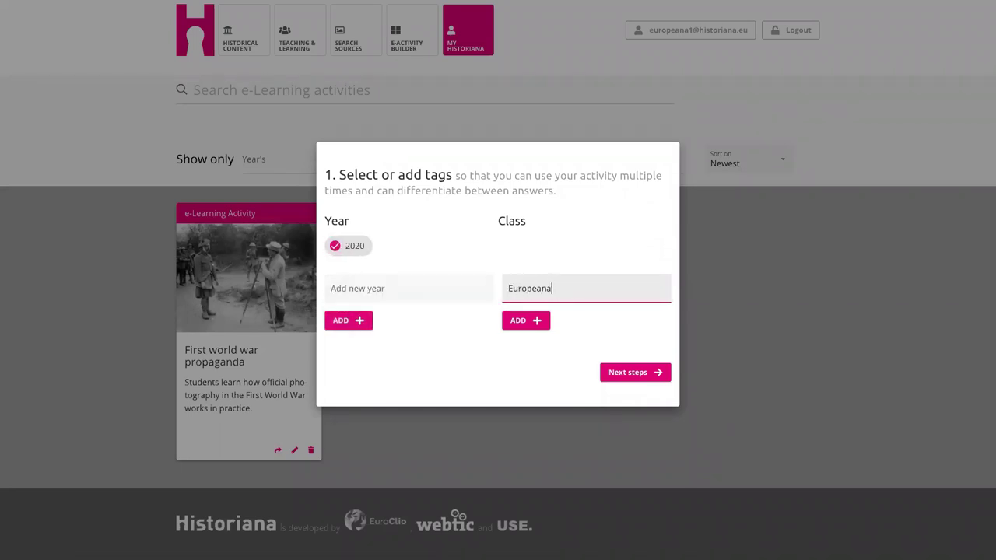
left_click(526, 322)
left_click(509, 246)
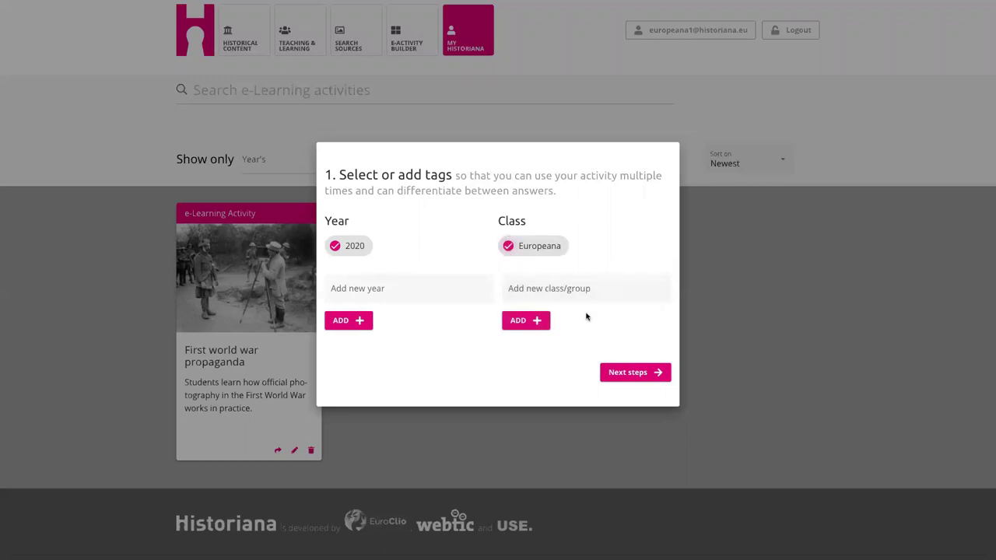
left_click(635, 372)
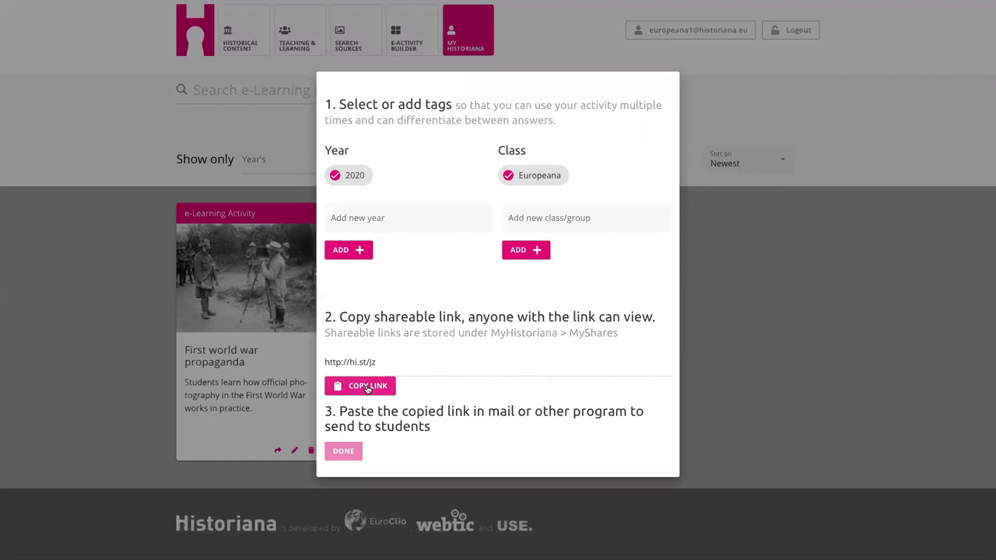
left_click(367, 387)
left_click(344, 451)
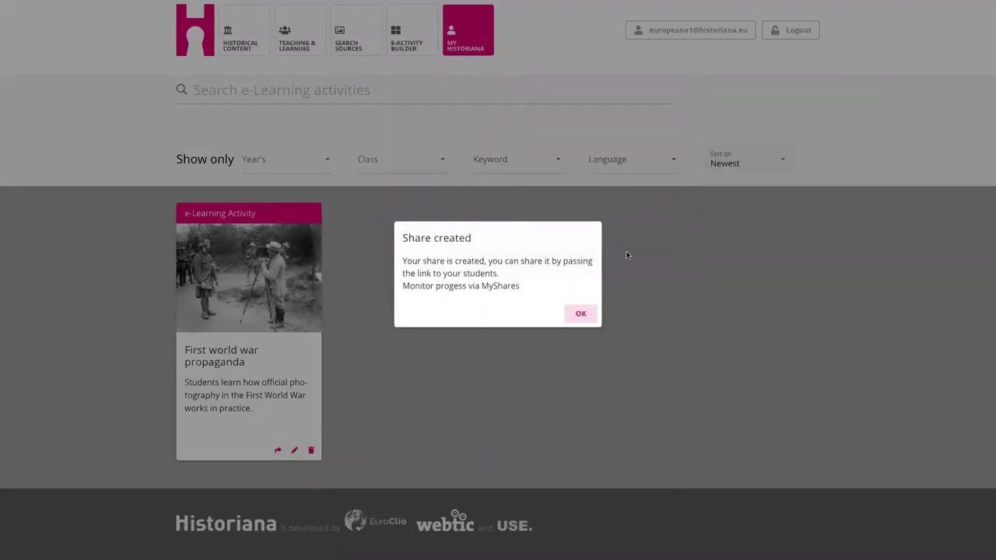
left_click(579, 313)
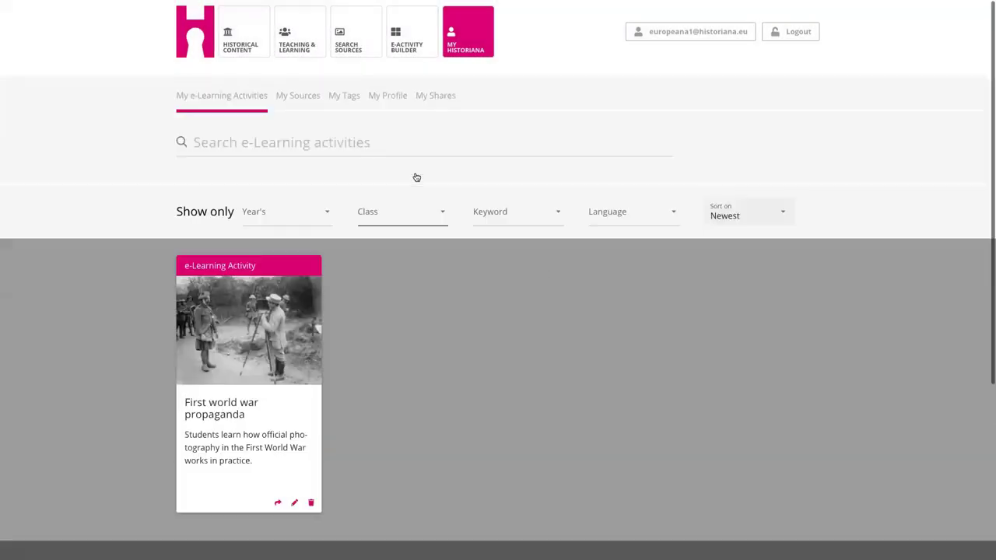
Step: View the new share in My Shares and take Chrome out of full screen
left_click(441, 96)
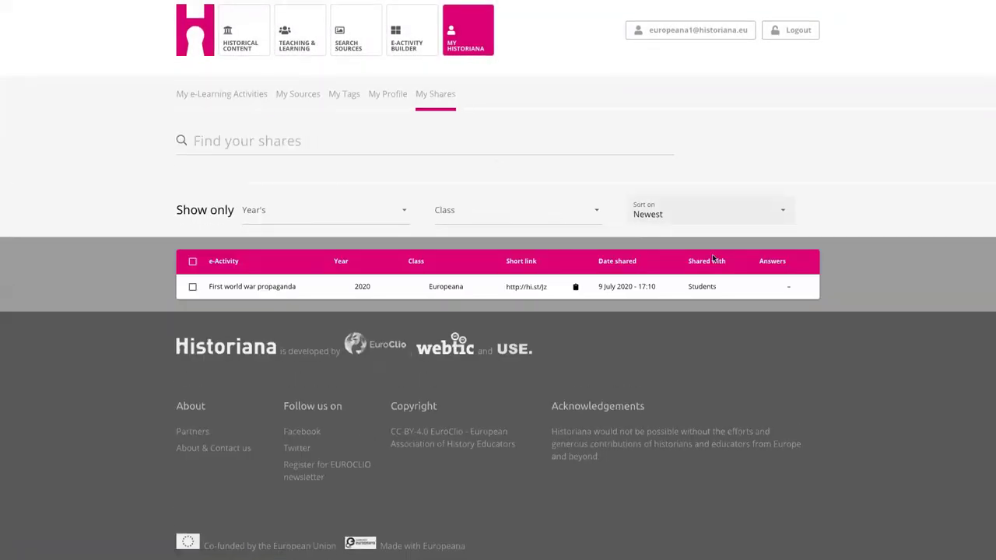
mouse_move(560, 3)
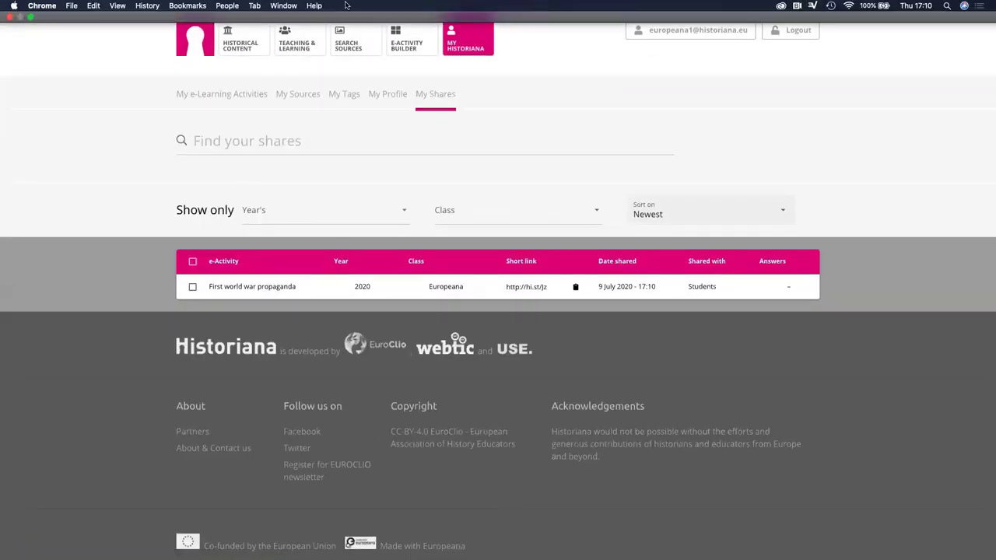
left_click(29, 18)
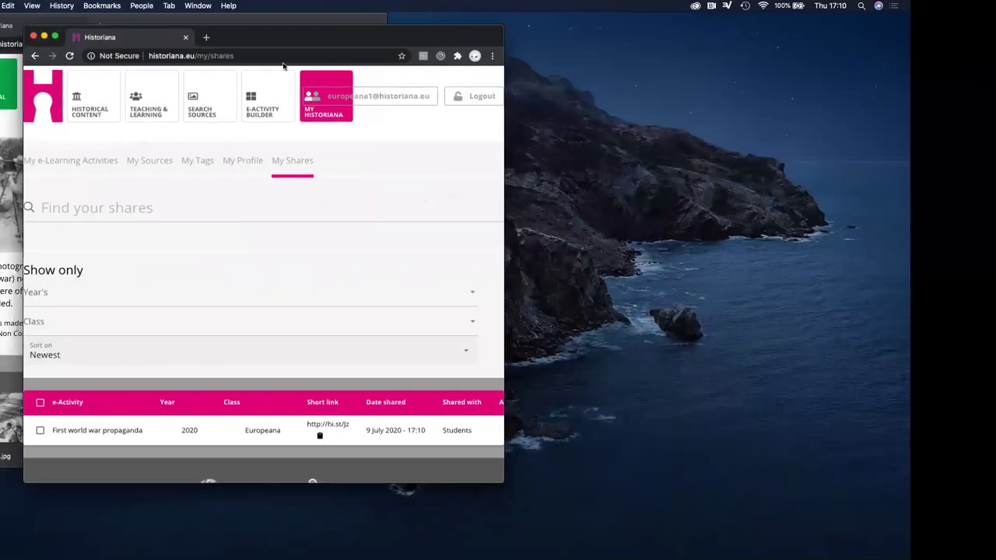
Step: Load the copied hi.st short link in a full-screen Chrome guest window
left_click(458, 59)
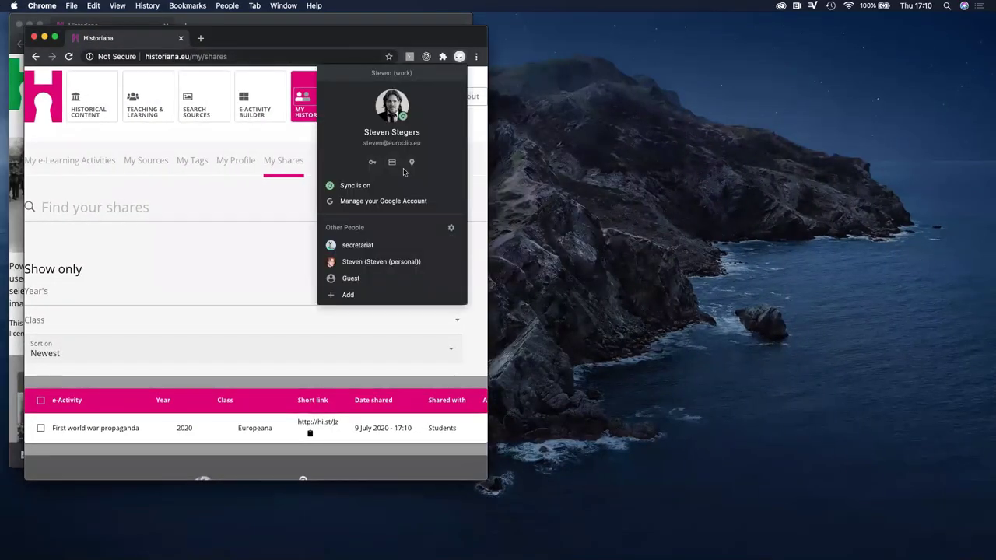
left_click(352, 278)
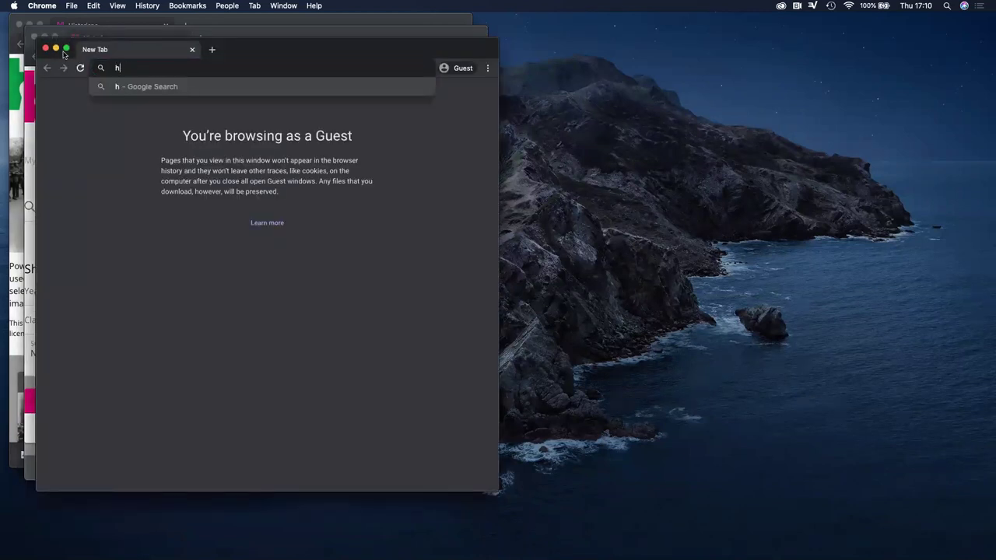
key("super+v")
key("Return")
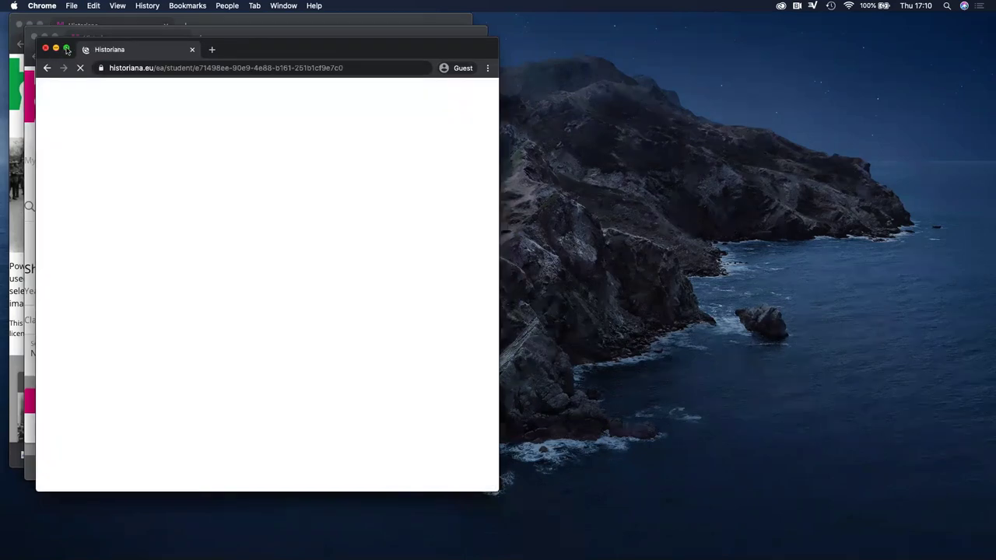
left_click(67, 49)
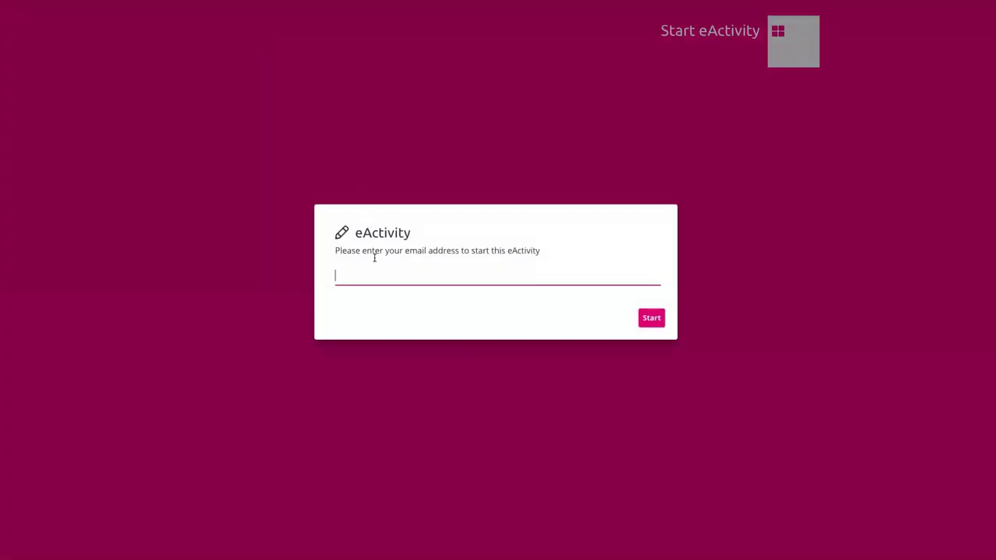
Step: Start the activity as a student with an email address and sort the four photo cards on step 2
left_click(652, 318)
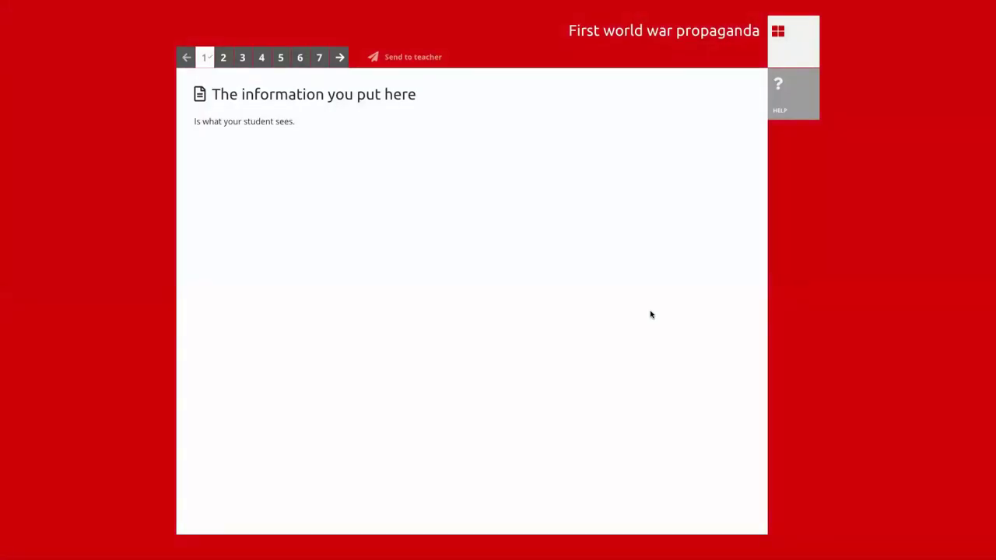
left_click(224, 59)
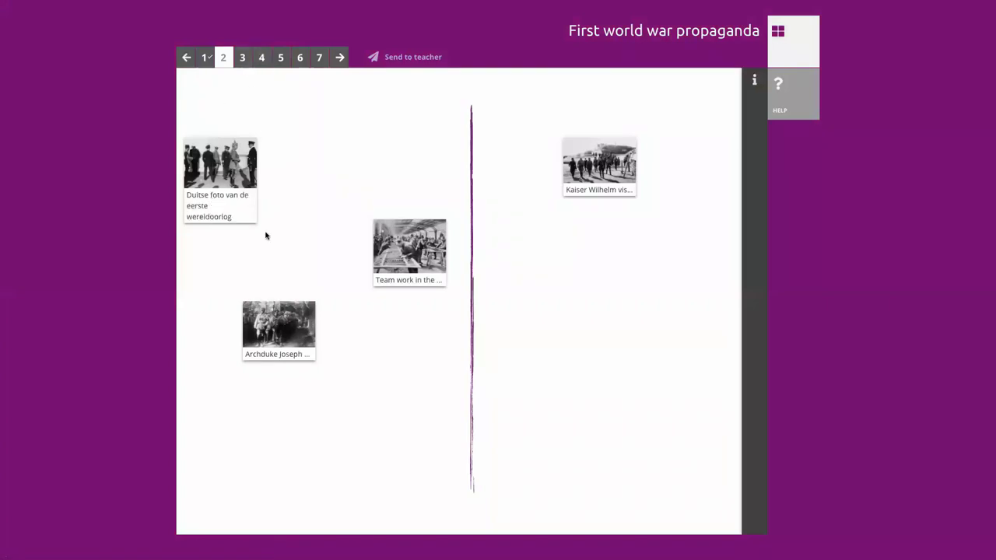
left_click_drag(420, 252, 592, 284)
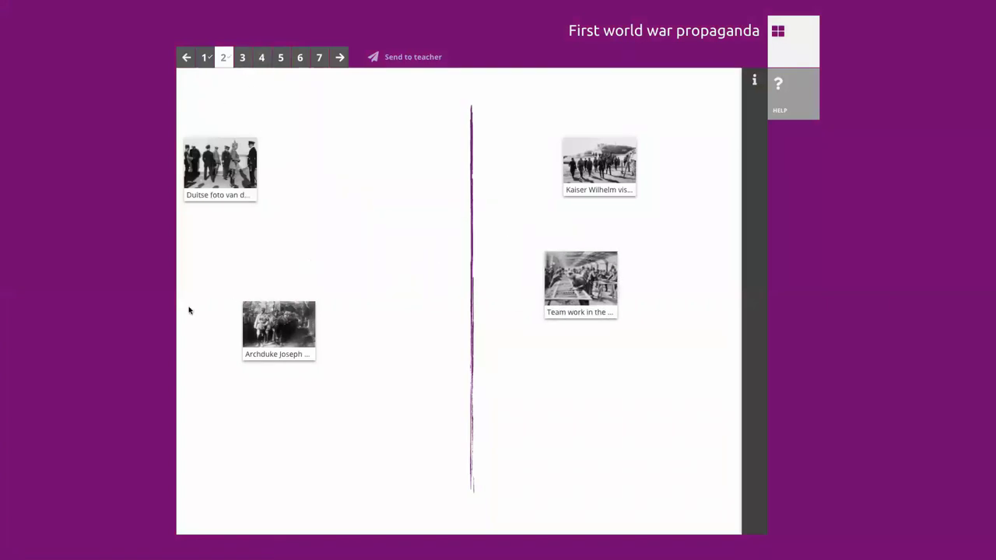
left_click_drag(269, 306, 350, 309)
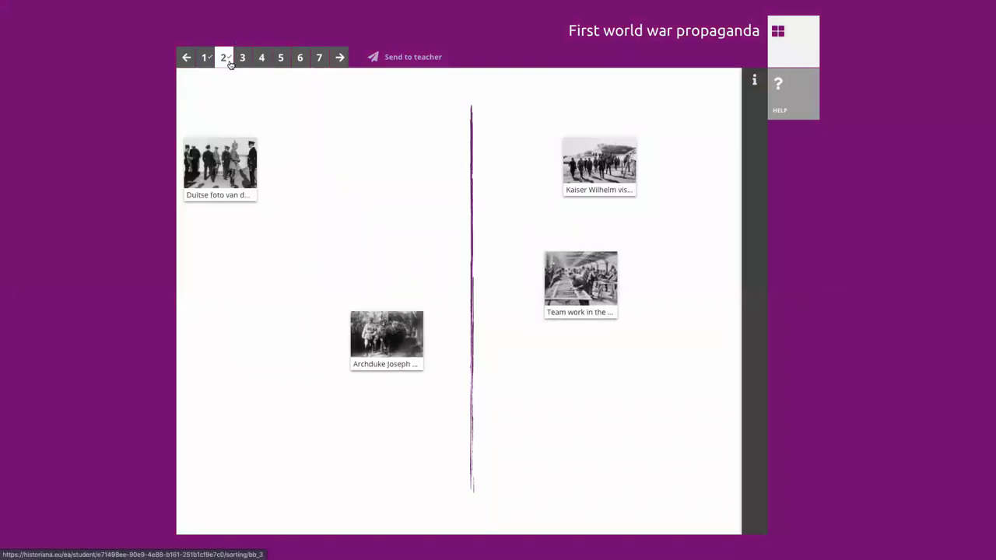
left_click_drag(216, 155, 309, 159)
left_click_drag(577, 163, 568, 162)
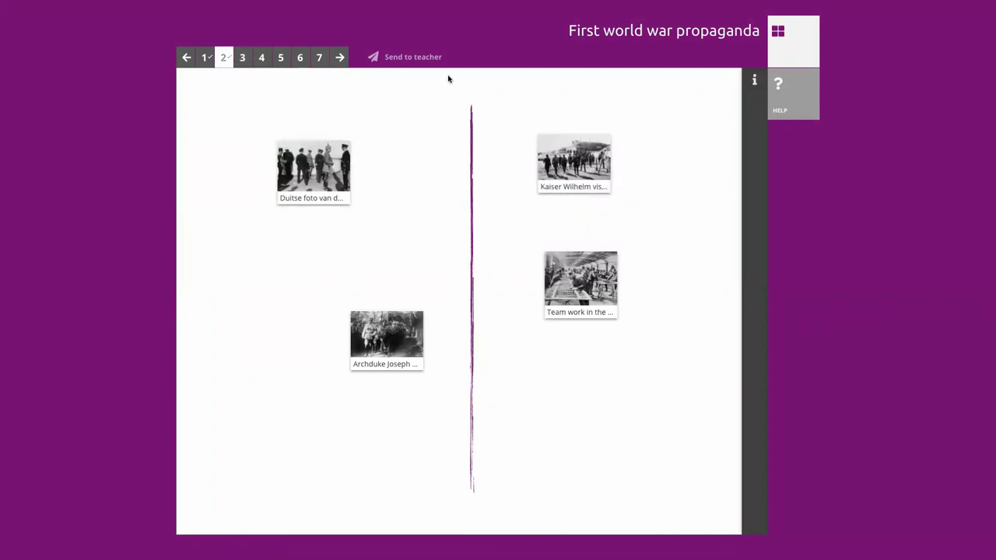
Step: On step 3, answer 'Here could tell this from their uniforms'
left_click(242, 57)
left_click(363, 168)
type("Here")
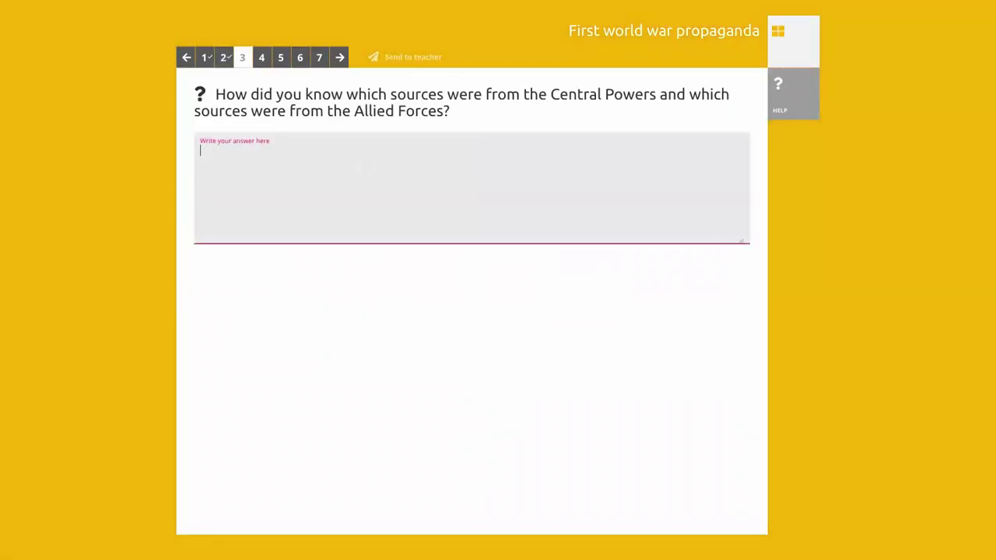
type(" could tell this from their uniforms")
Step: On step 4, highlight the diving helmet words pink and open the Archduke and weapons sources
left_click(262, 56)
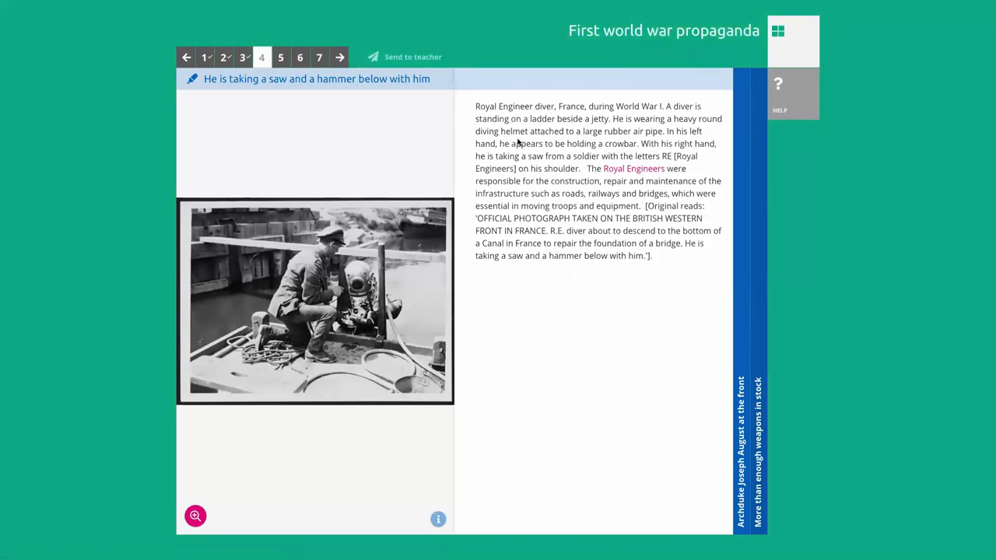
left_click_drag(516, 142, 580, 143)
left_click(549, 127)
left_click_drag(510, 132, 572, 118)
left_click(547, 109)
left_click(556, 104)
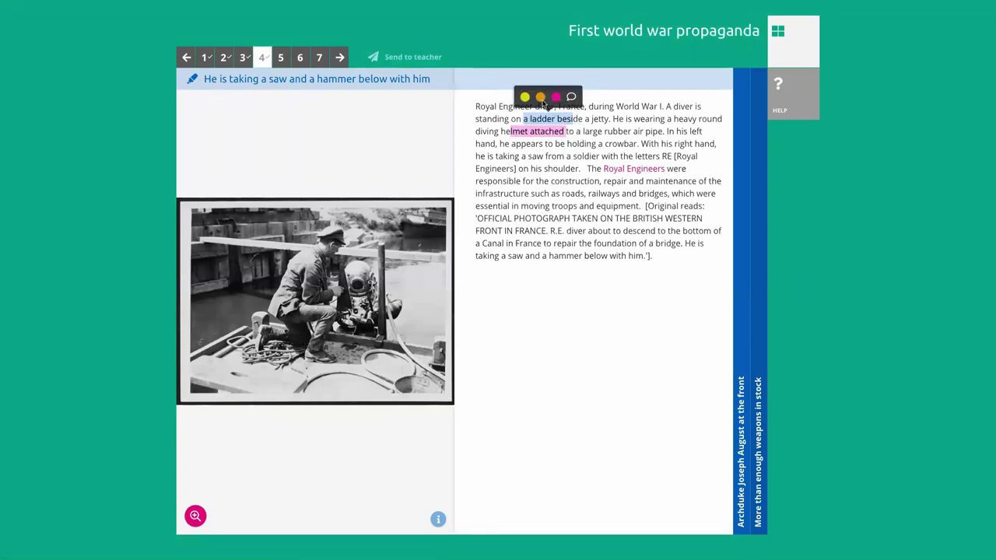
left_click(545, 104)
left_click(739, 187)
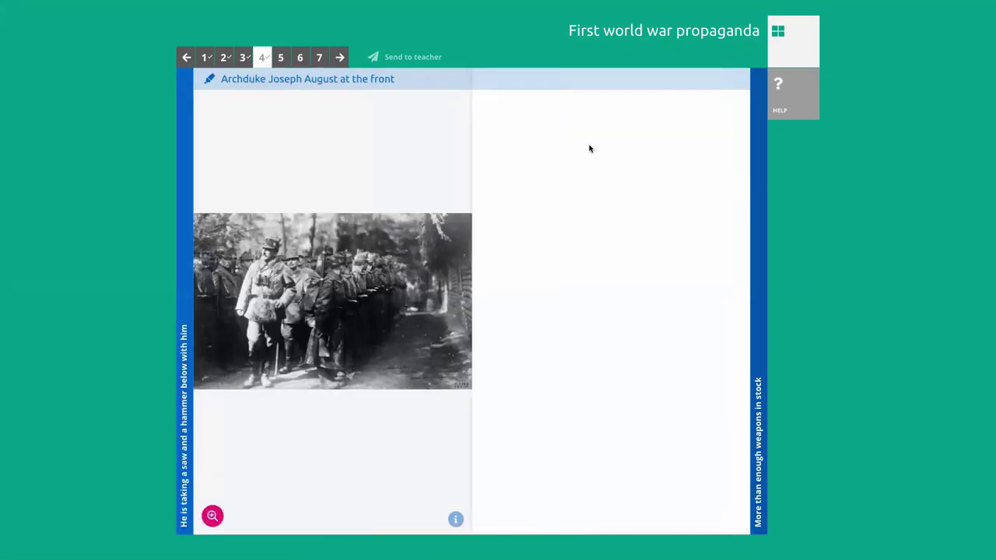
left_click(758, 181)
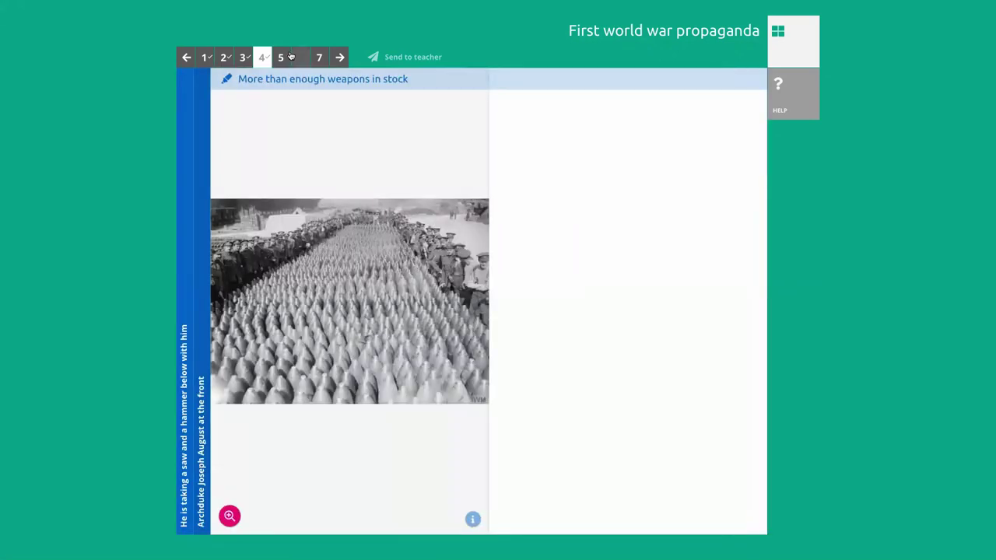
Step: On step 5, annotate areas on the soldiers photo and the factory photo
left_click(281, 57)
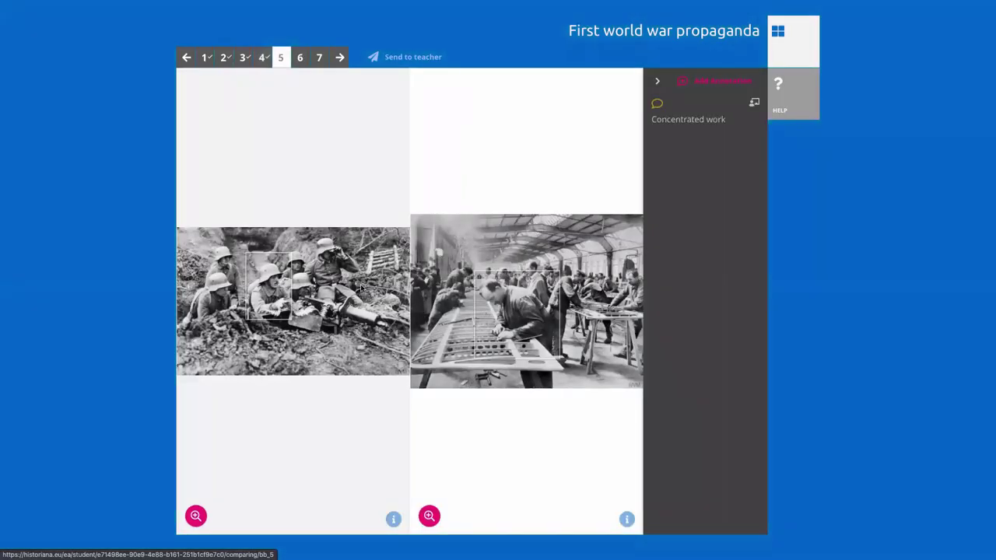
left_click(724, 80)
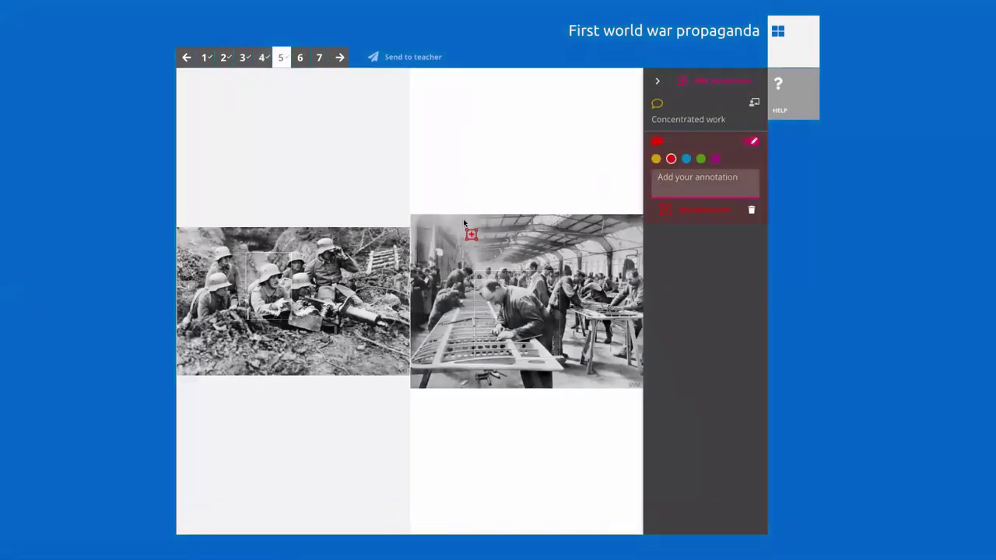
left_click_drag(276, 248, 364, 305)
left_click_drag(454, 247, 575, 325)
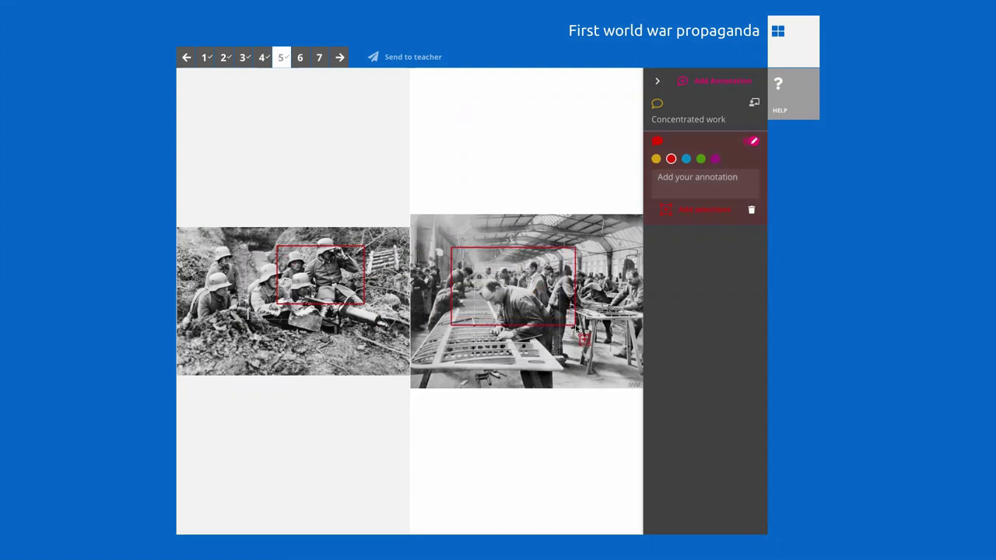
Step: Reveal the Leisure, Fighting at the front, Destruction and Injuries cards on the step 6 concept map
left_click(299, 57)
left_click(645, 339)
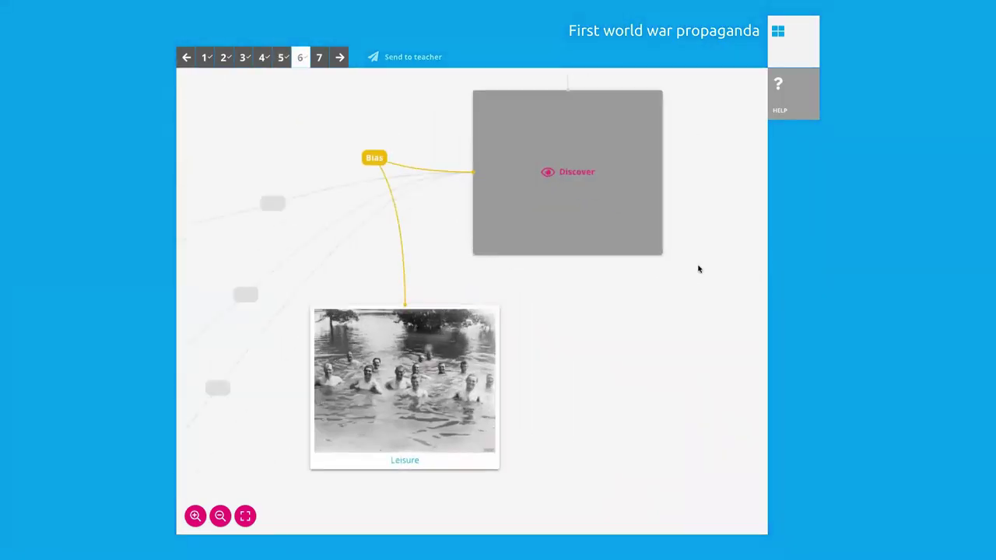
left_click(344, 139)
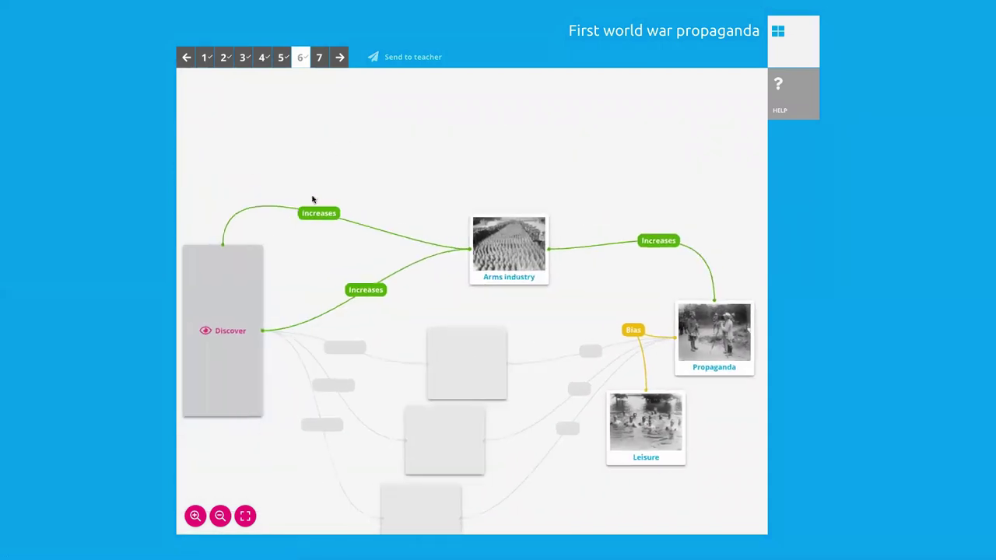
left_click(458, 435)
left_click(425, 459)
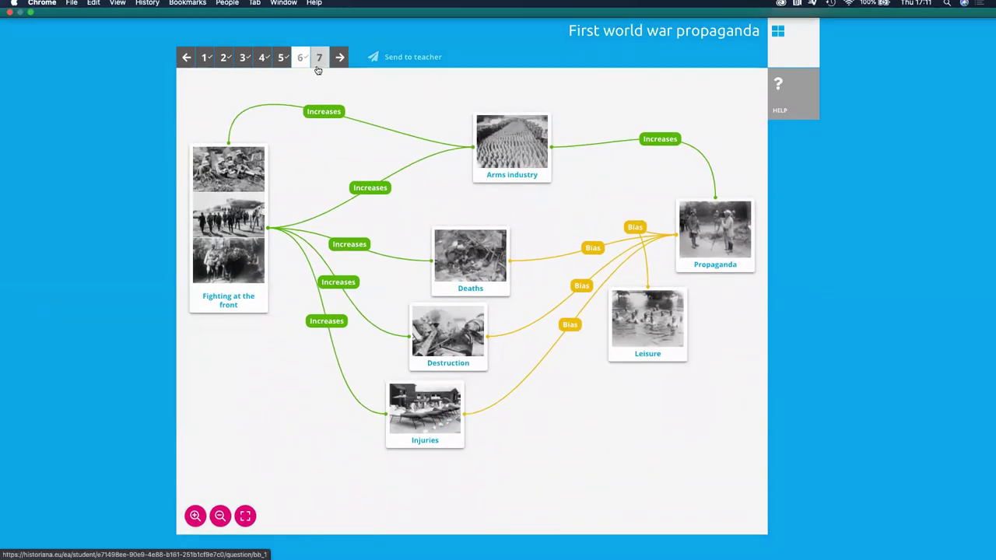
Step: Answer step 7 that popular opinion was missing, mark it complete, and send to the teacher
left_click(319, 62)
left_click(282, 151)
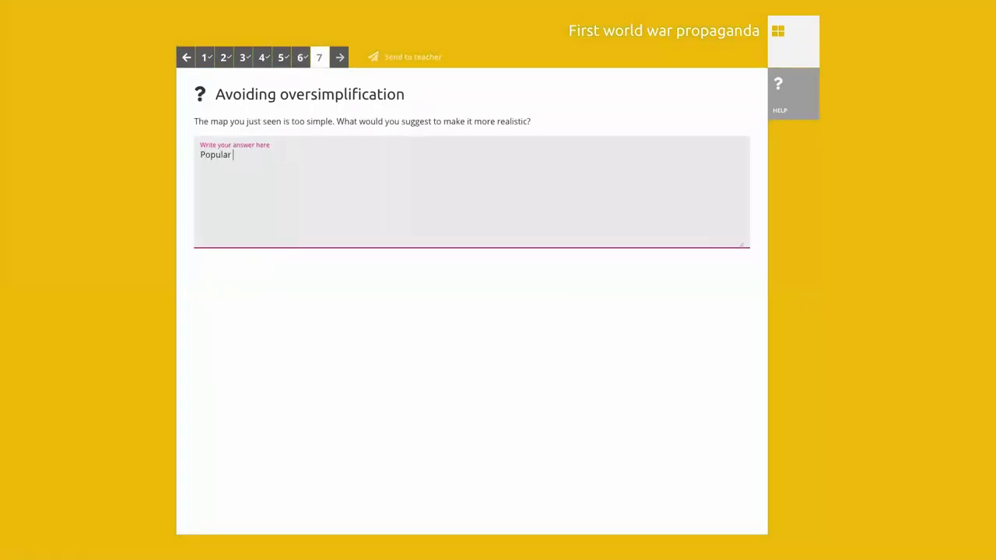
type("Popular opinion was missing.")
left_click(342, 65)
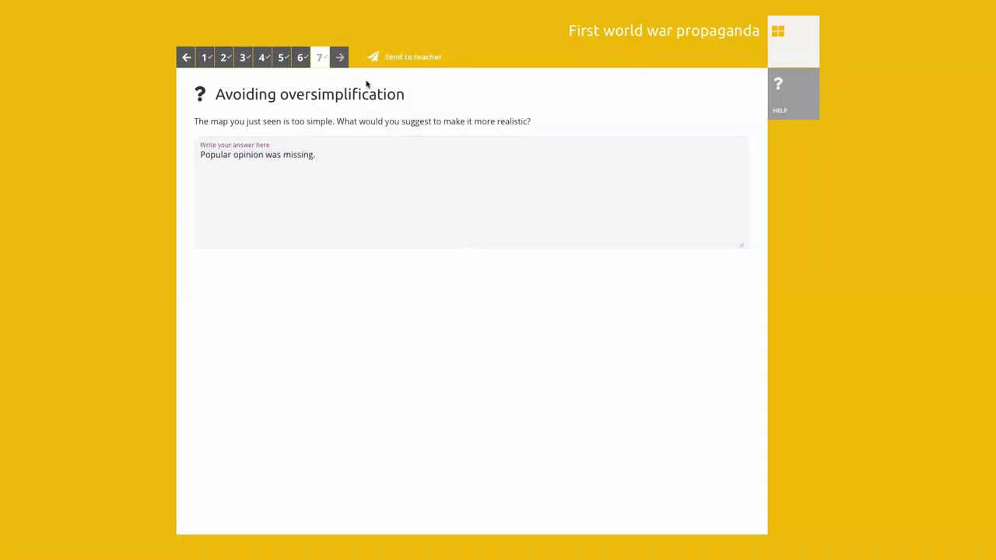
left_click(413, 62)
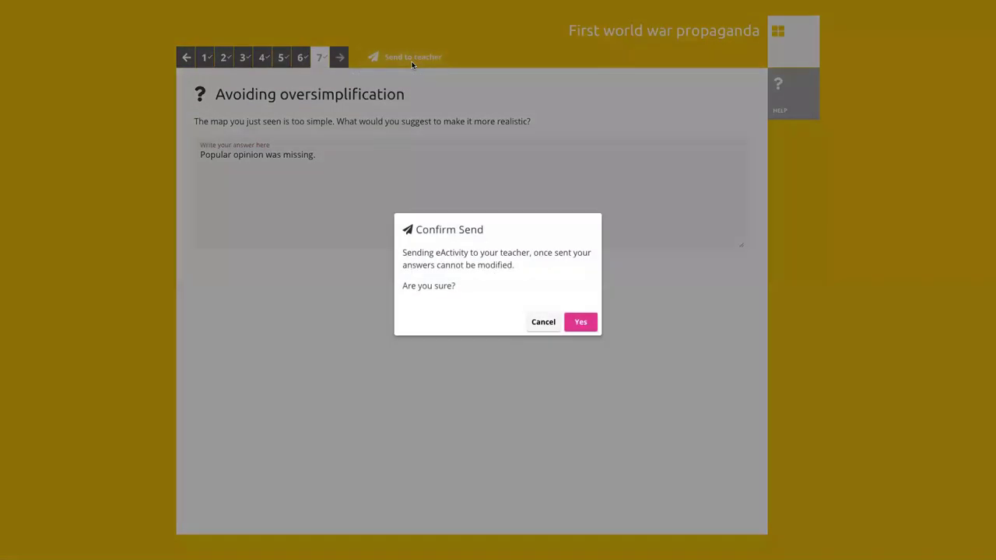
Step: Confirm sending the answers, then open the review of the First world war propaganda share from My Shares
left_click(580, 322)
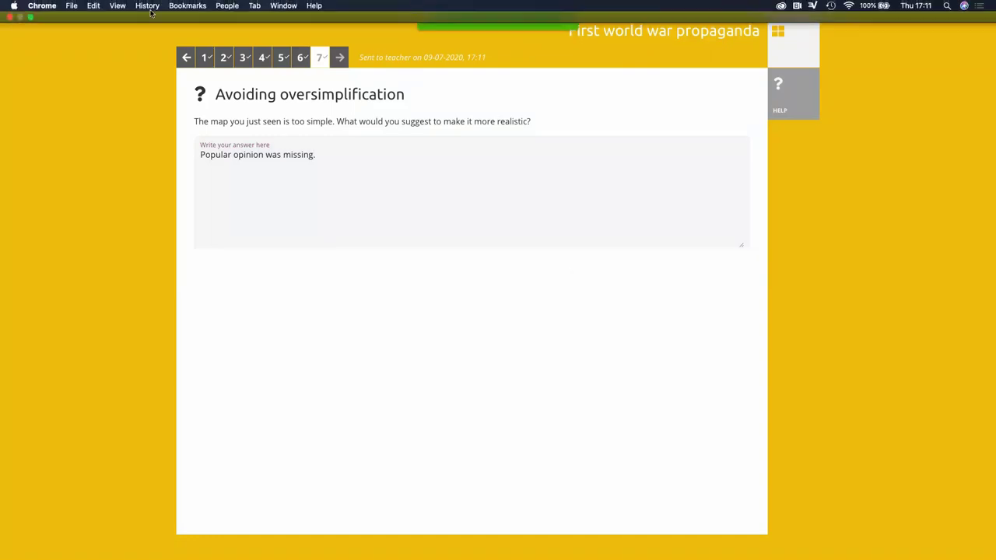
left_click(31, 17)
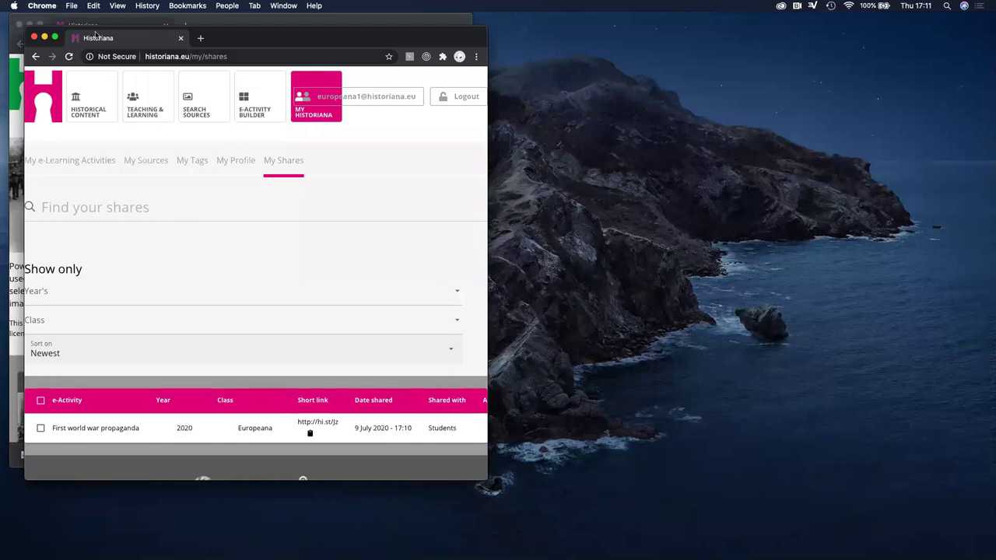
left_click(56, 39)
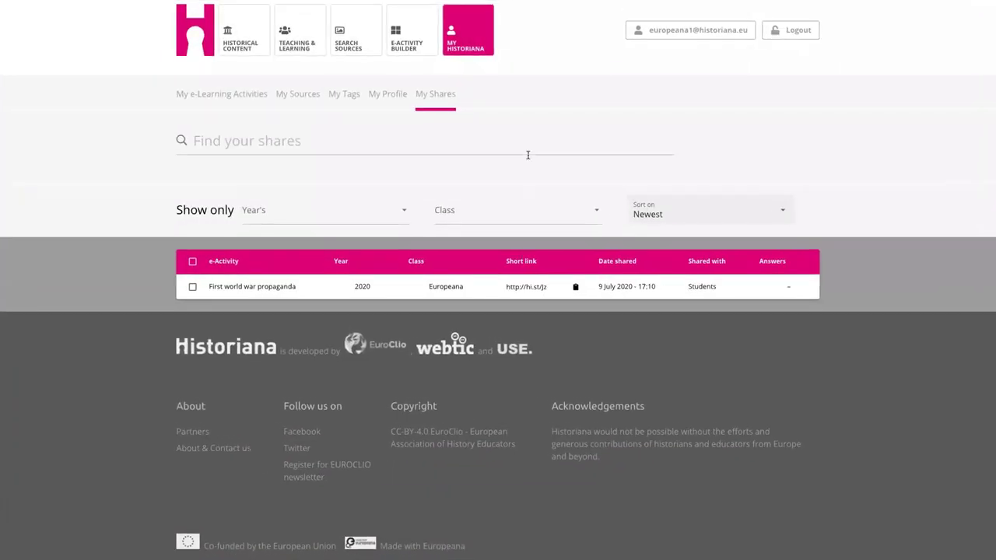
left_click(387, 95)
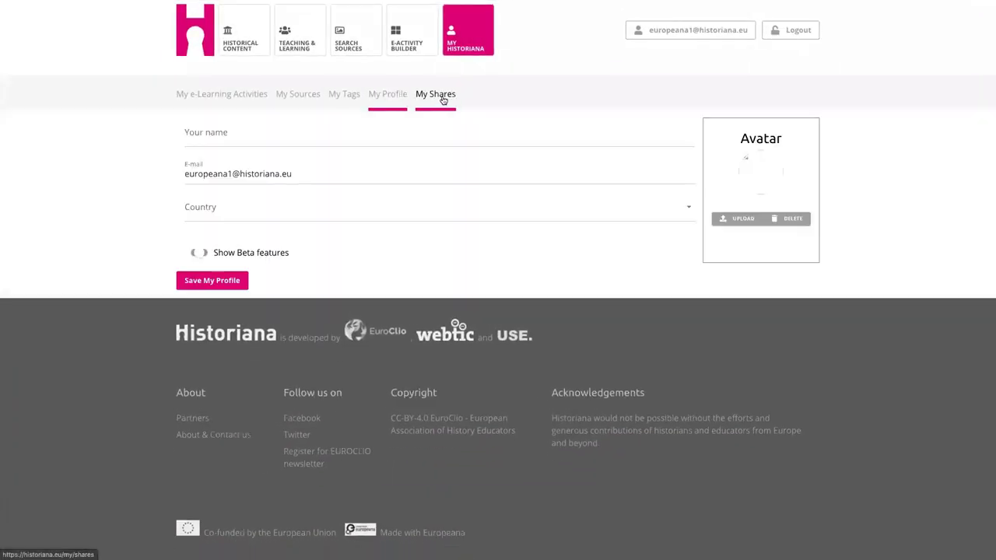
left_click(443, 97)
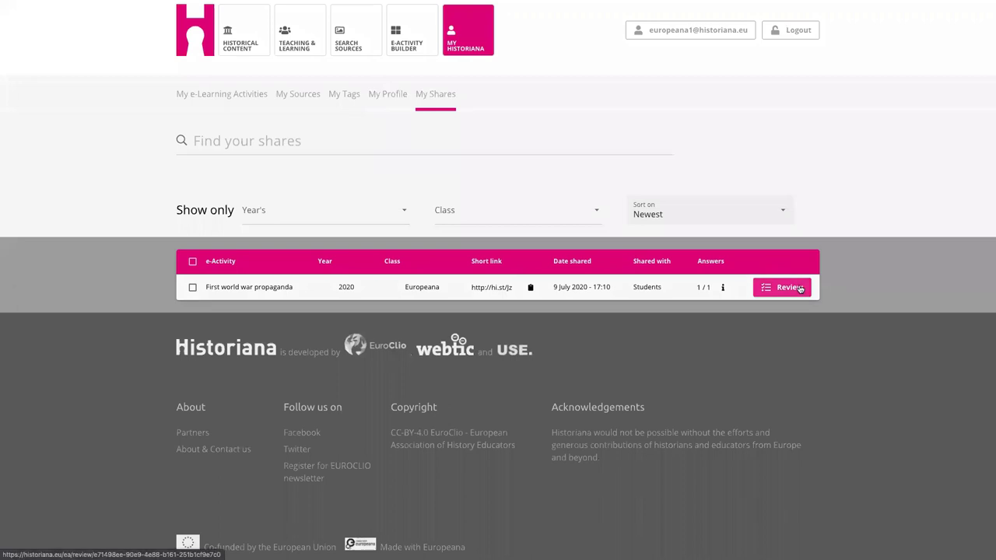
triple_click(693, 289)
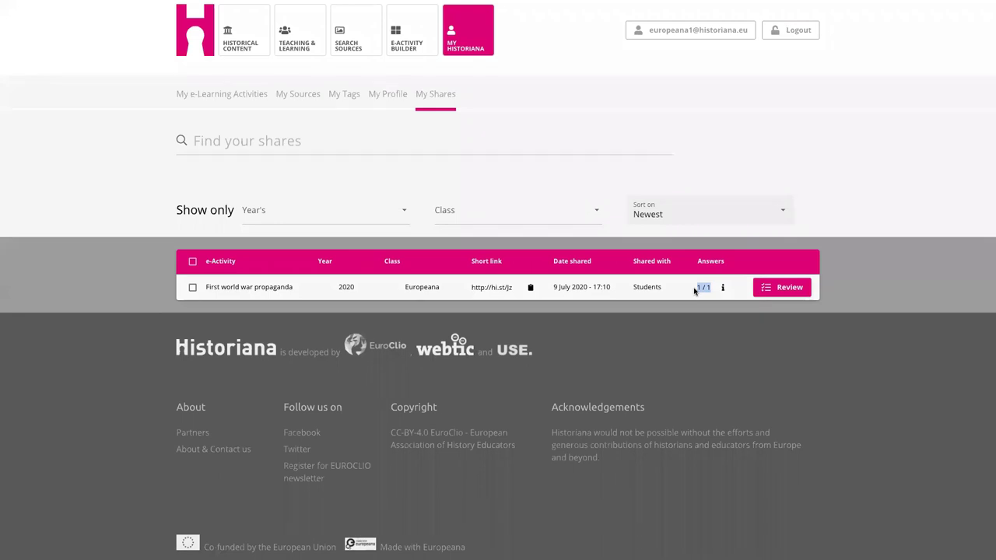
left_click(787, 287)
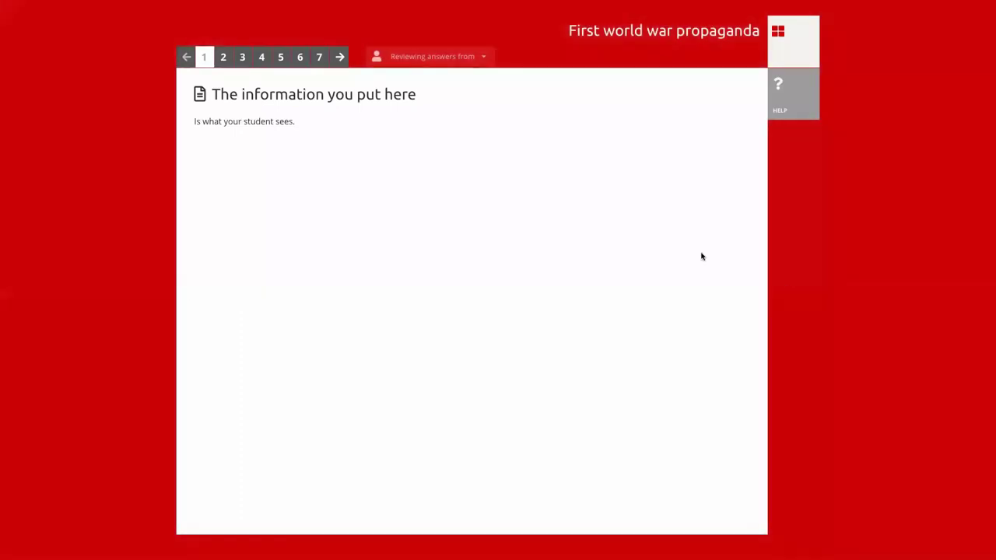
Step: Load the submitted student's answers and view their step 2 sorting
left_click(476, 53)
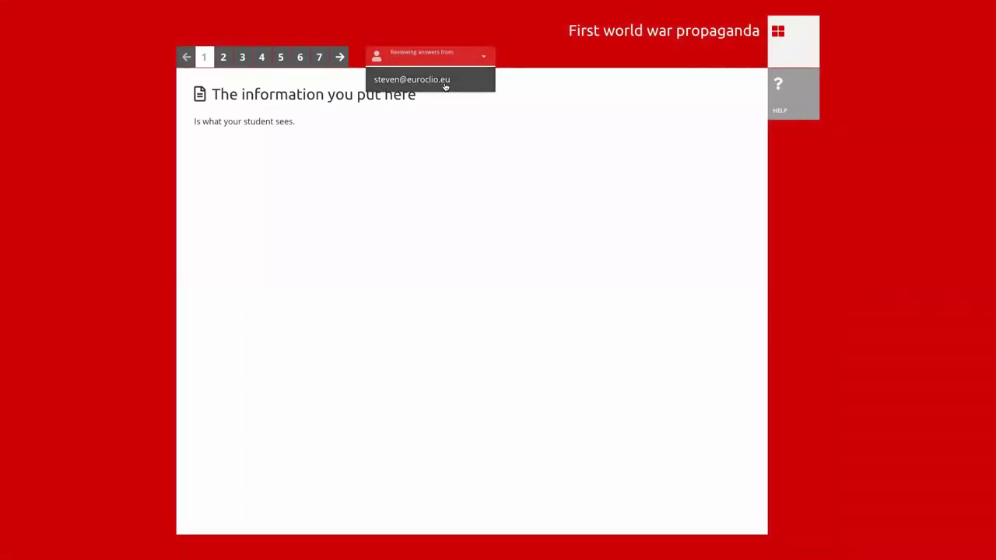
left_click(445, 83)
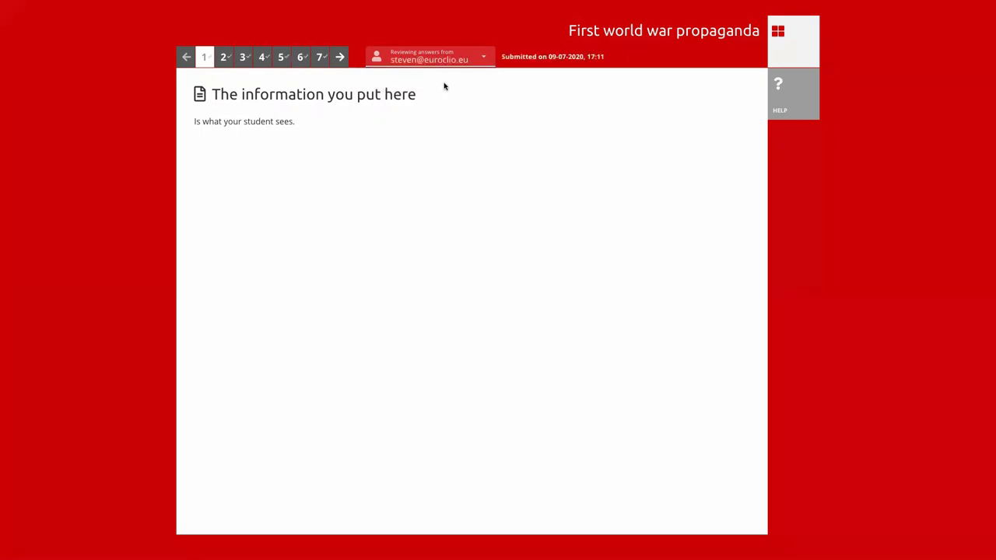
left_click(223, 56)
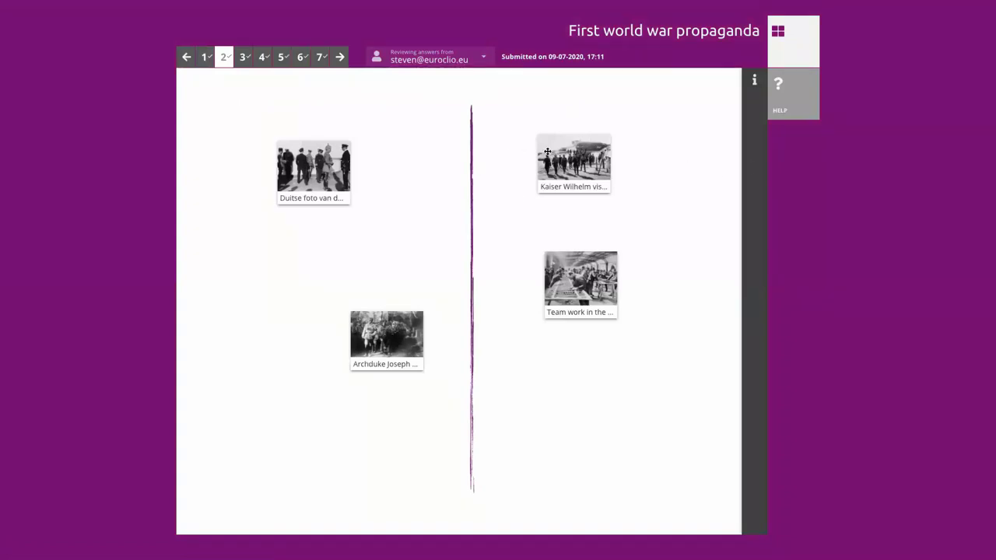
Step: Review the student's step 3 and step 7 answers, ending on their step 6 concept map
left_click(242, 56)
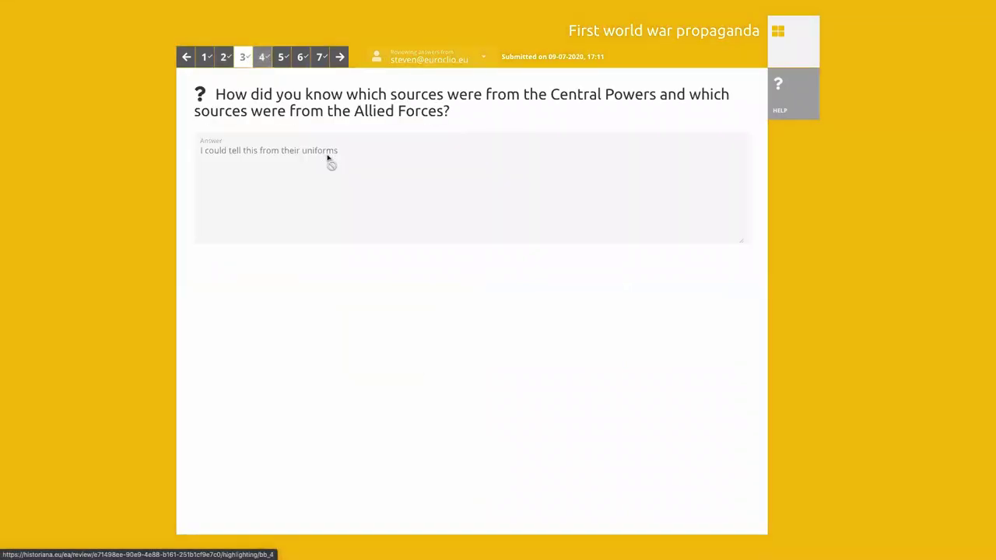
triple_click(328, 158)
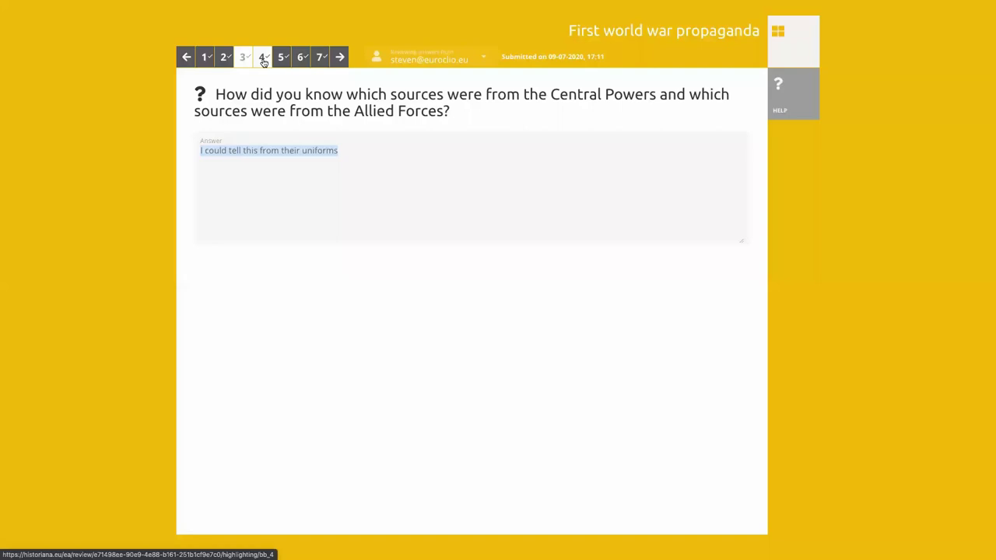
left_click(463, 62)
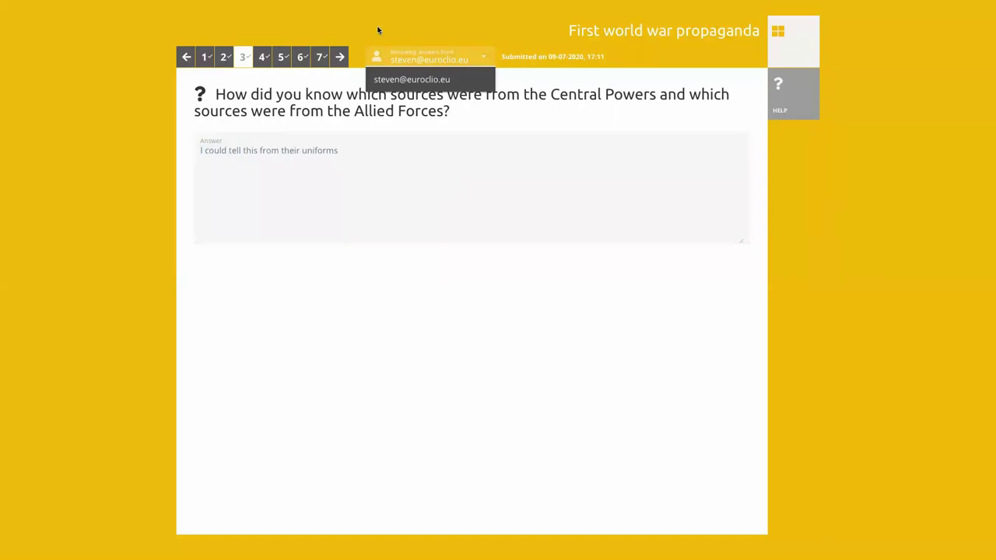
left_click_drag(217, 94, 431, 137)
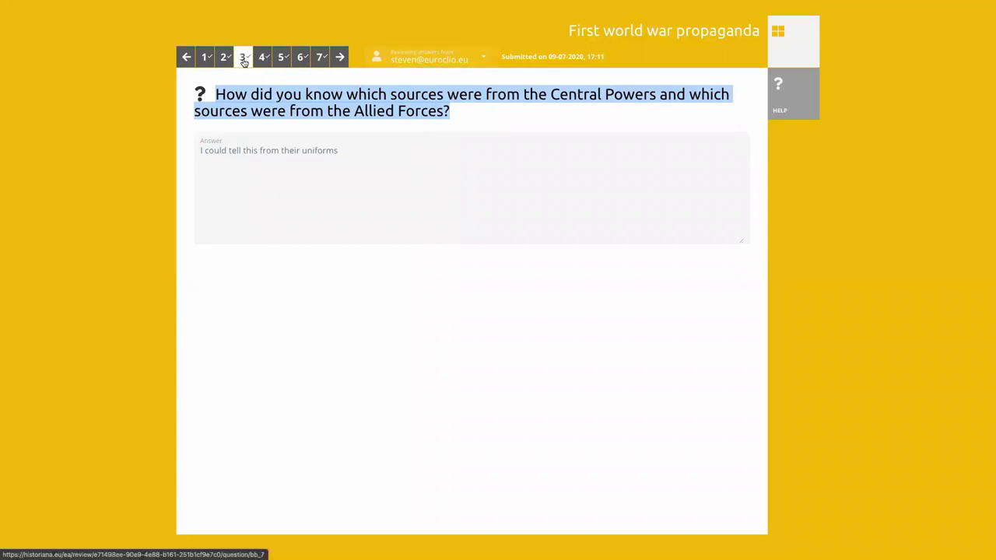
left_click(599, 95)
left_click_drag(550, 95, 635, 94)
left_click(633, 94)
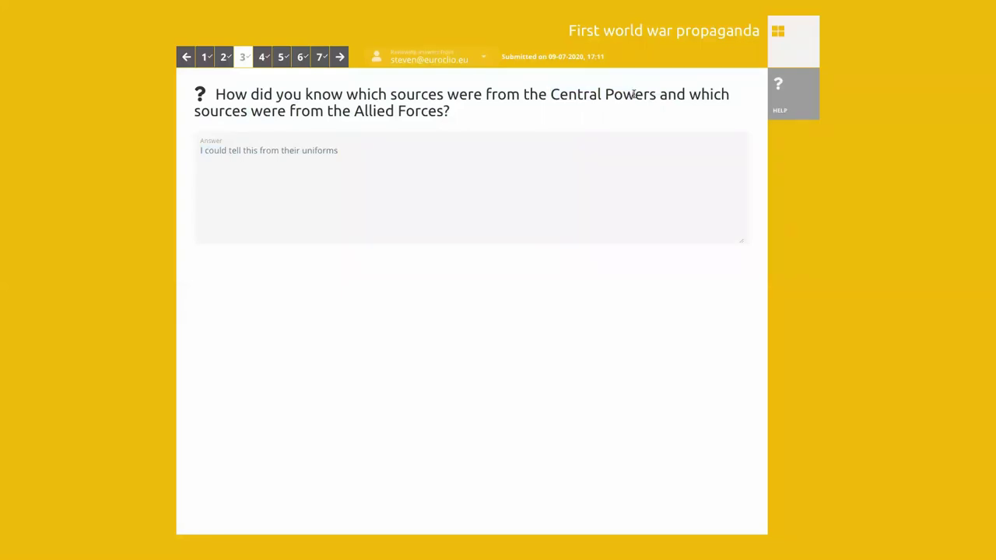
left_click(319, 57)
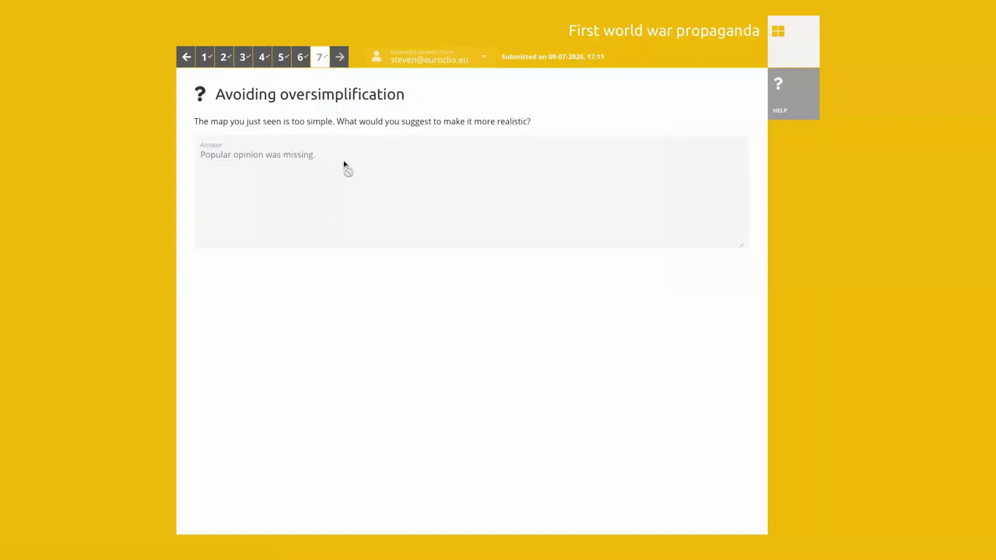
left_click(302, 57)
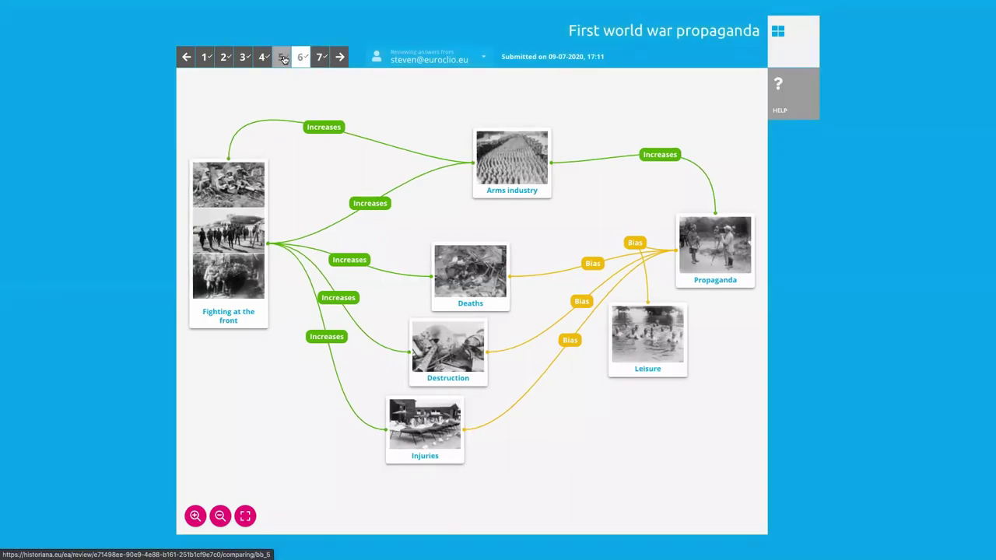
Step: Check the student's step 5 image comparison and step 4 pink 'helmet attached' highlight, then exit full screen
left_click(281, 56)
mouse_move(675, 160)
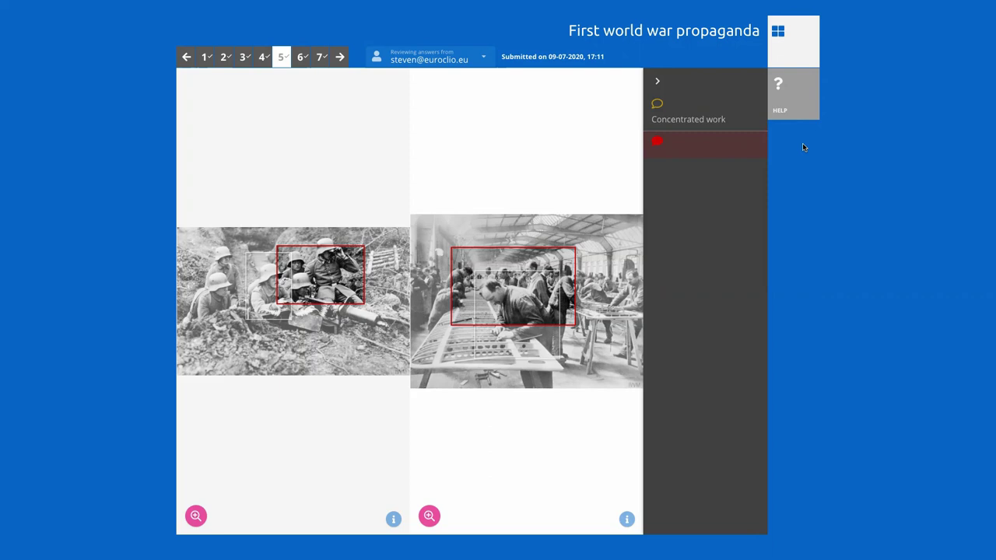
left_click(272, 58)
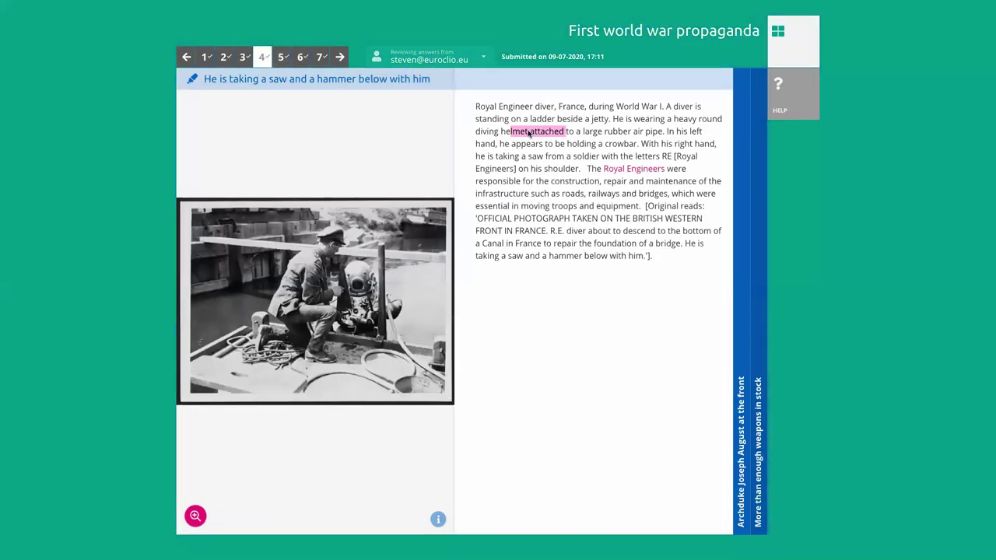
mouse_move(528, 134)
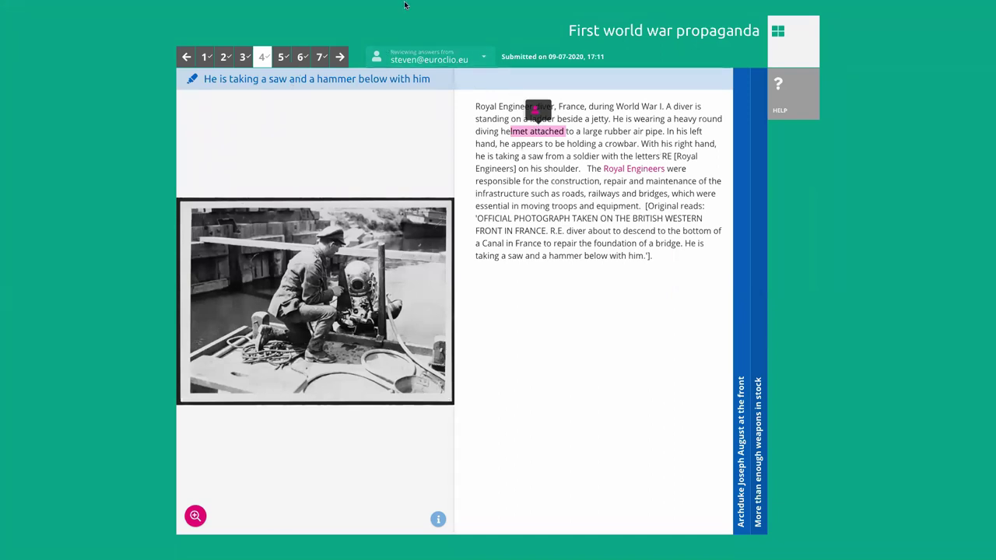
mouse_move(119, 5)
left_click(30, 17)
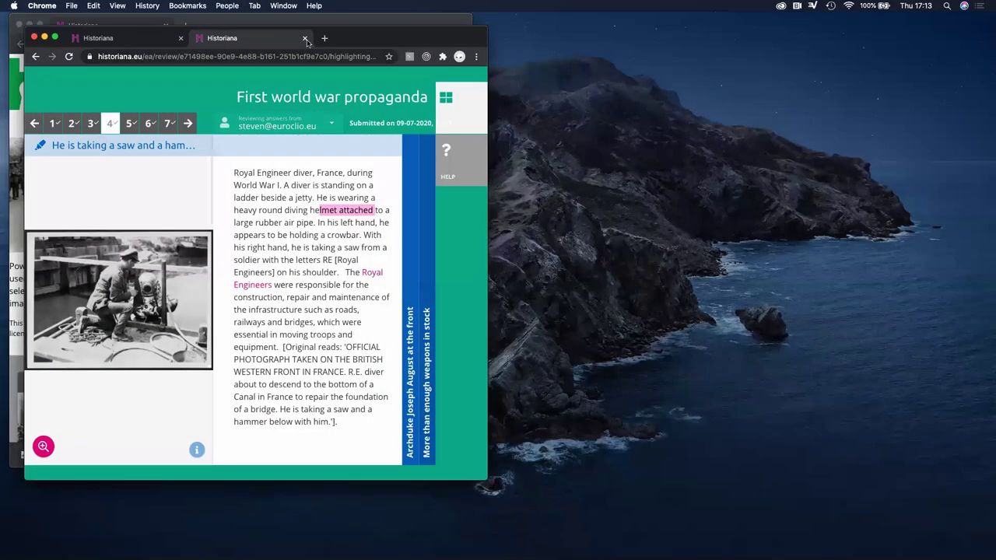
Step: Copy a shareable link for other people to the propaganda activity from My e-learning activities
left_click(305, 37)
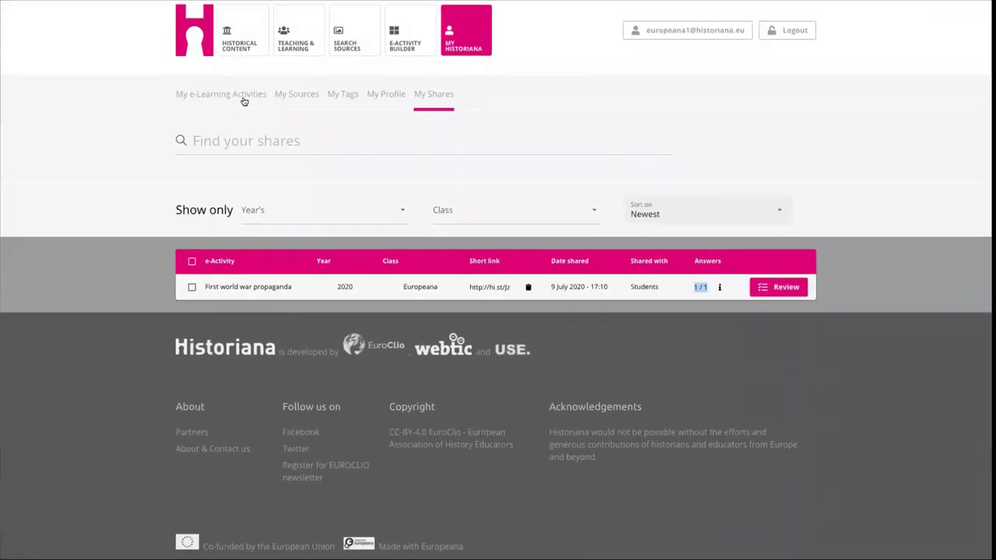
left_click(237, 94)
left_click(278, 501)
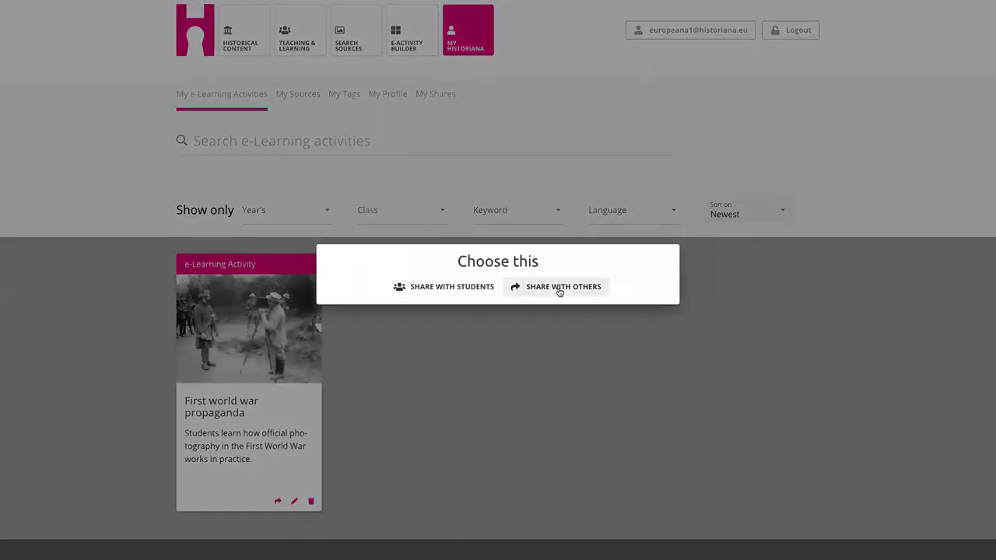
left_click(558, 287)
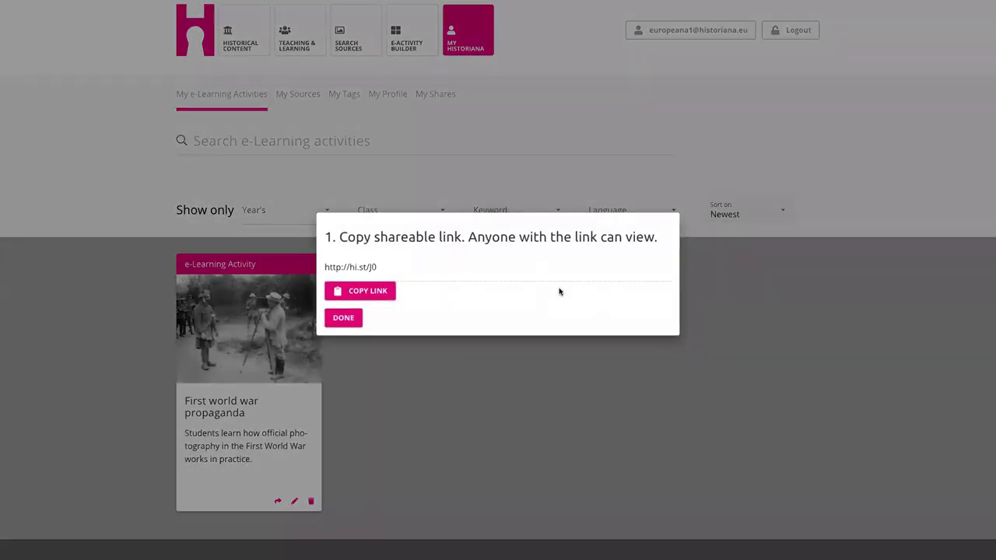
left_click(376, 297)
left_click(348, 319)
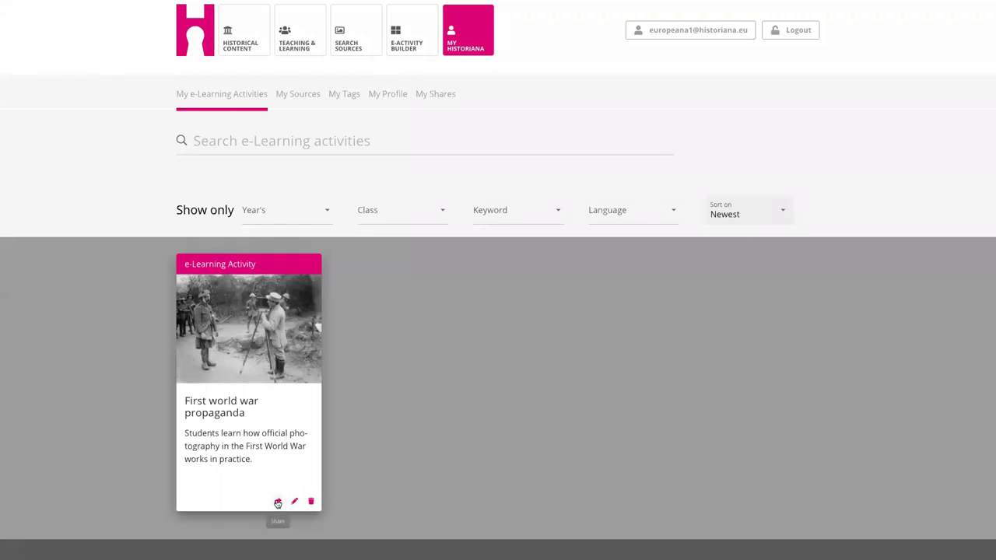
Step: Open the hi.st short link full screen in the second account's Chrome window
mouse_move(263, 6)
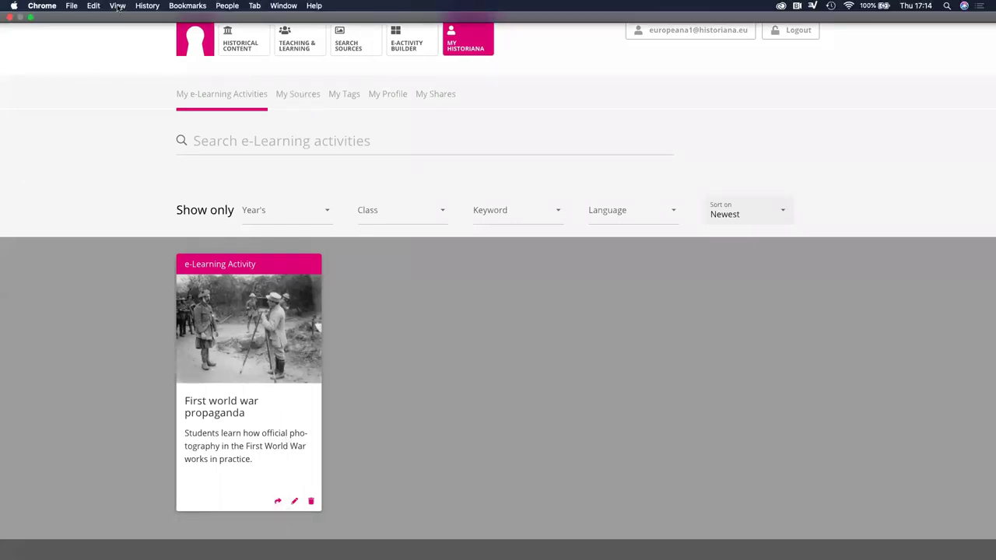
left_click(31, 17)
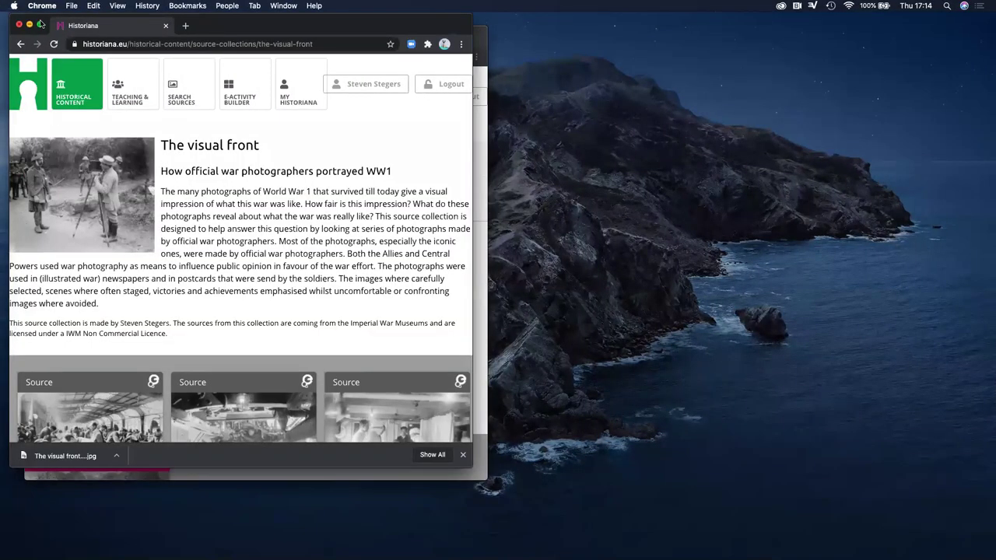
left_click(40, 26)
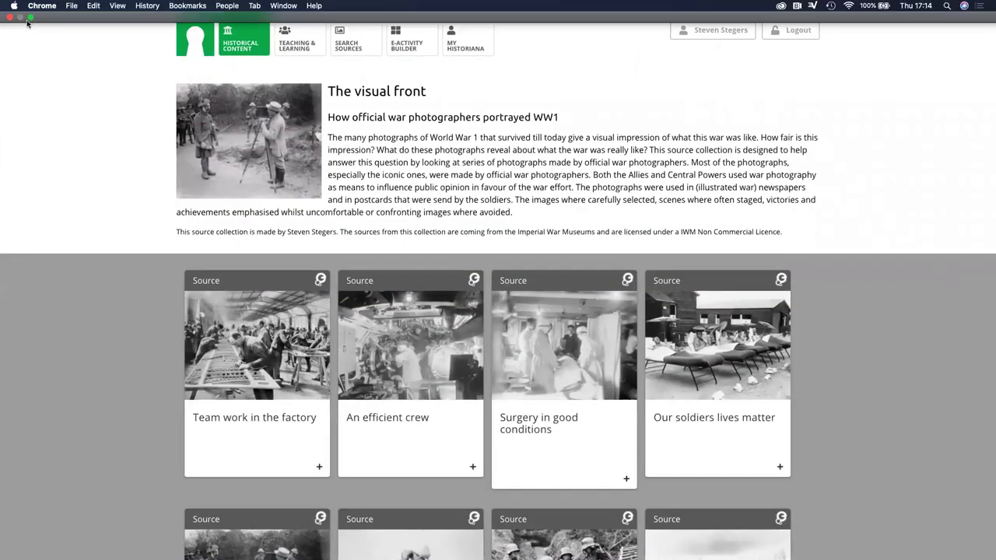
key("super+ctrl+f")
left_click(178, 45)
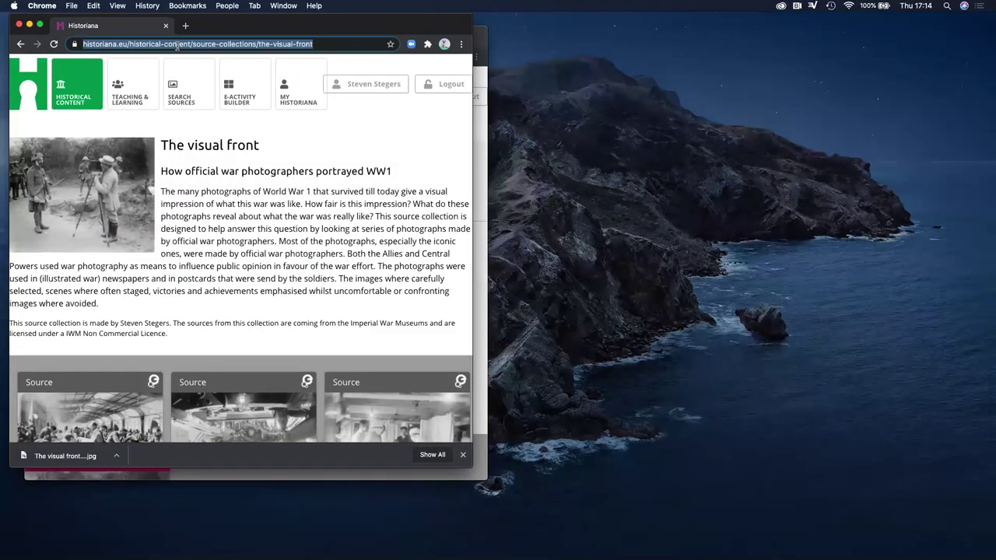
key("super+v")
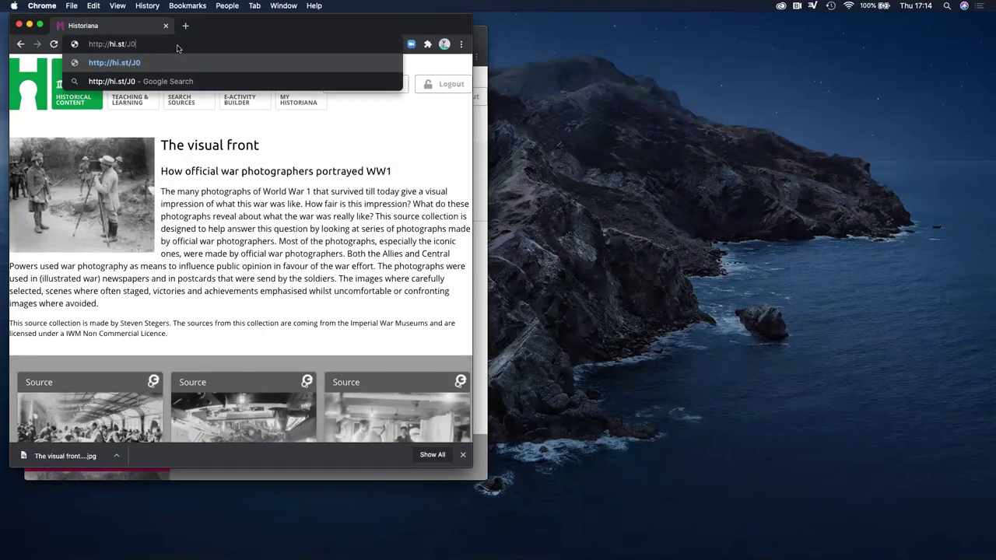
key("Return")
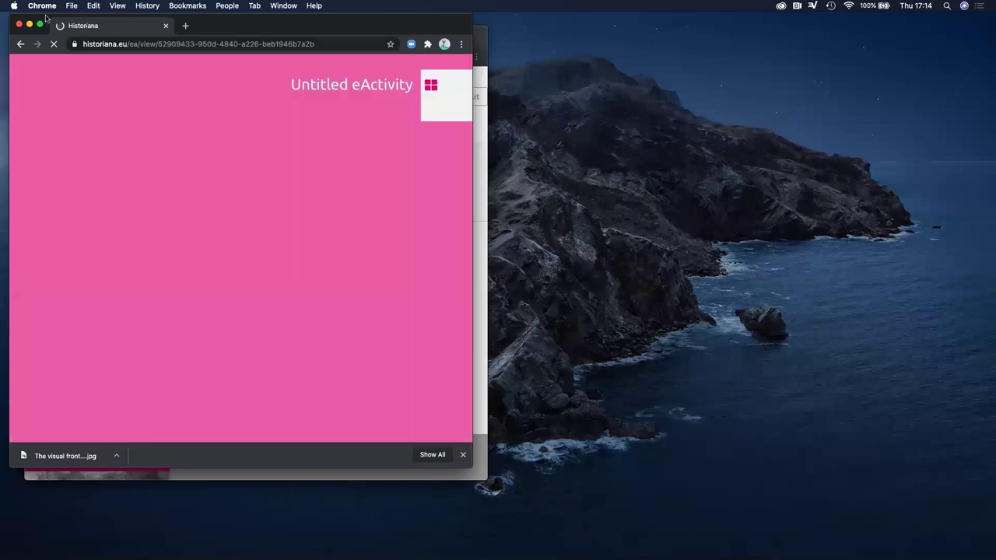
left_click(40, 26)
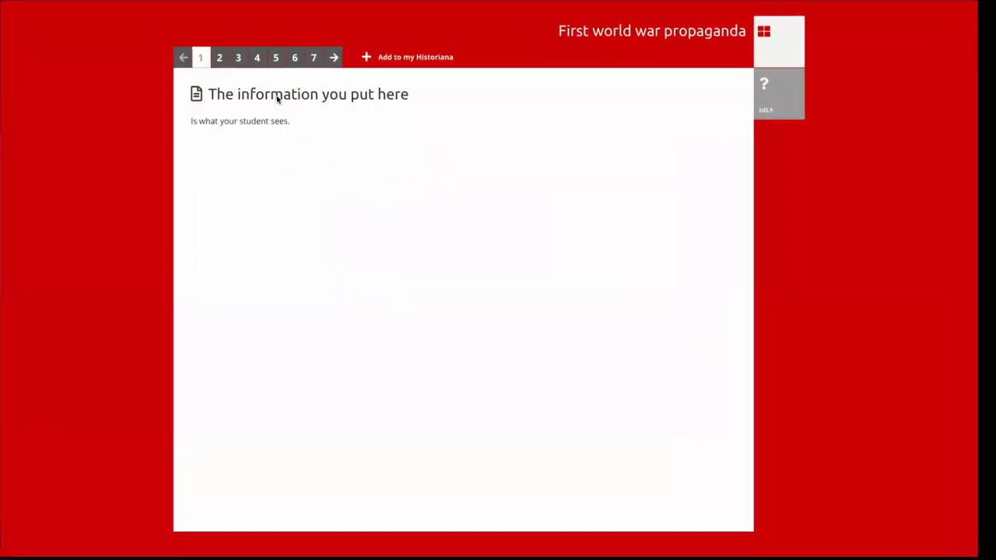
Step: Browse pages 2–6, fit the concept map to view, and add First world war propaganda to my Historiana
left_click(225, 58)
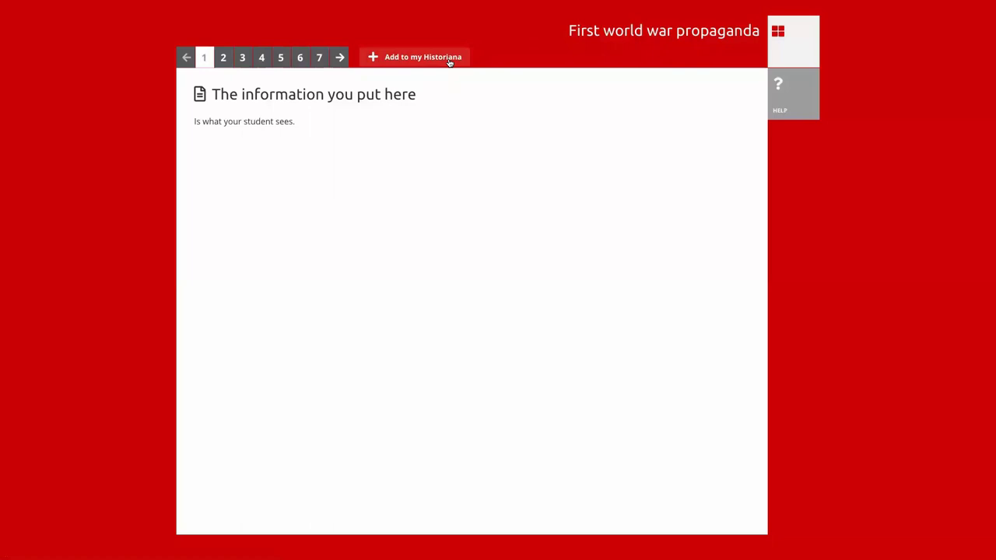
left_click(224, 58)
left_click(247, 62)
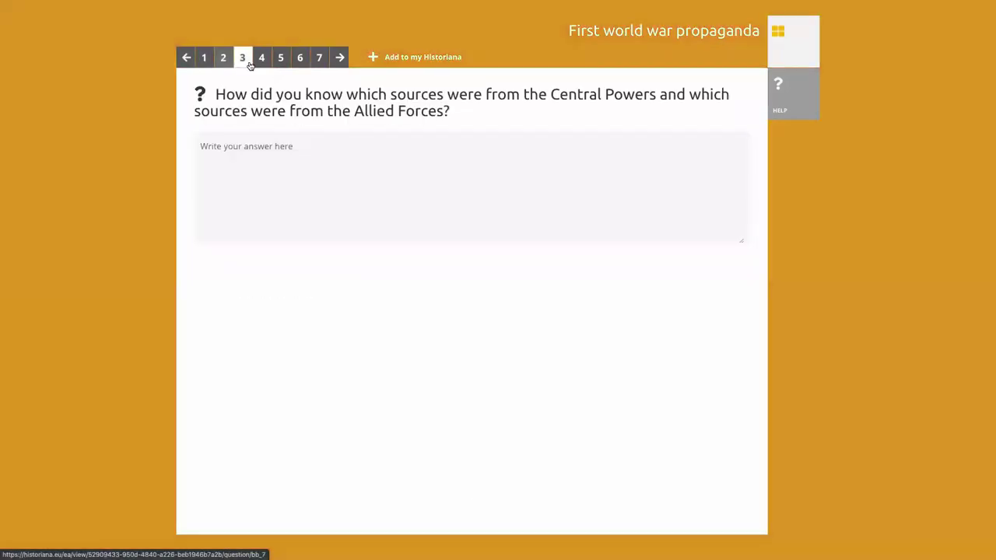
left_click(261, 61)
left_click(283, 62)
left_click(299, 61)
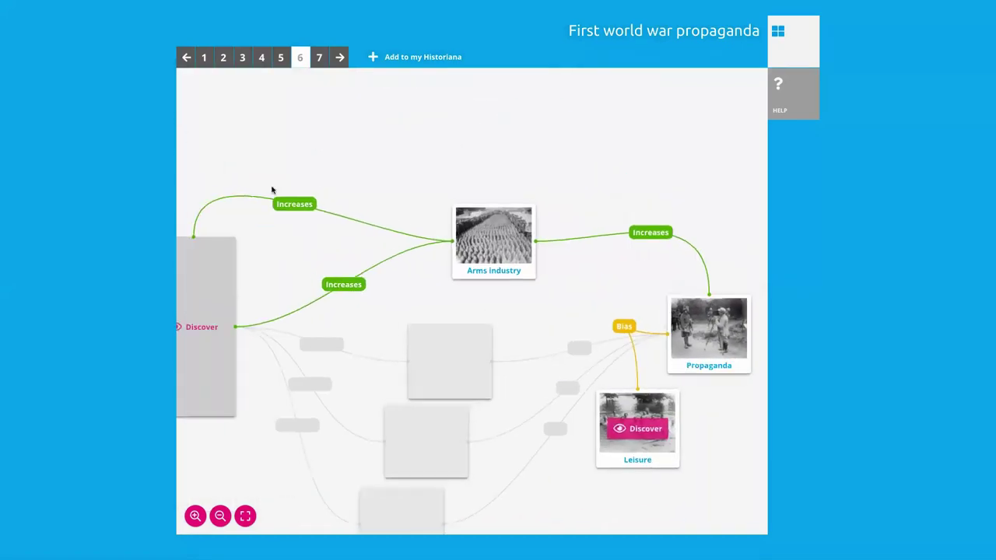
left_click(231, 289)
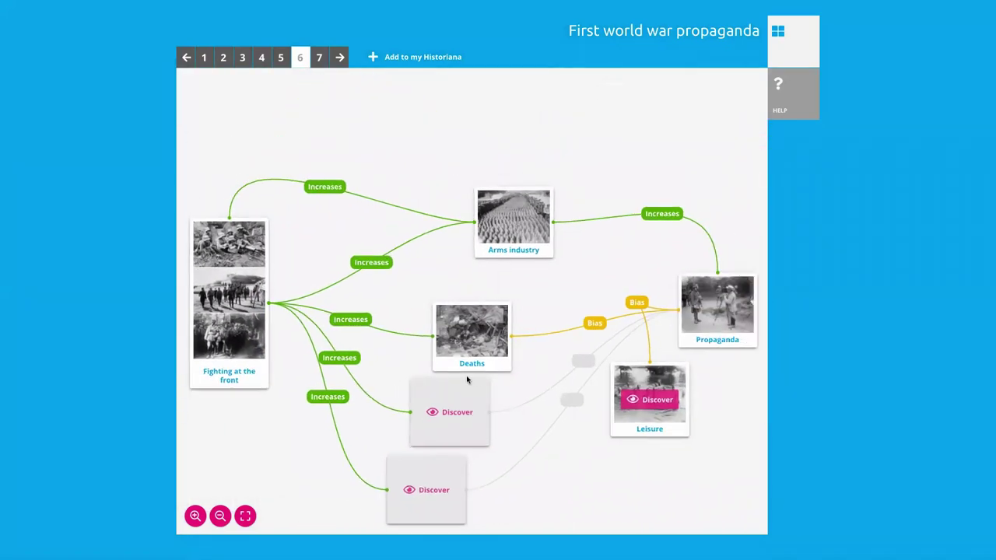
left_click(413, 59)
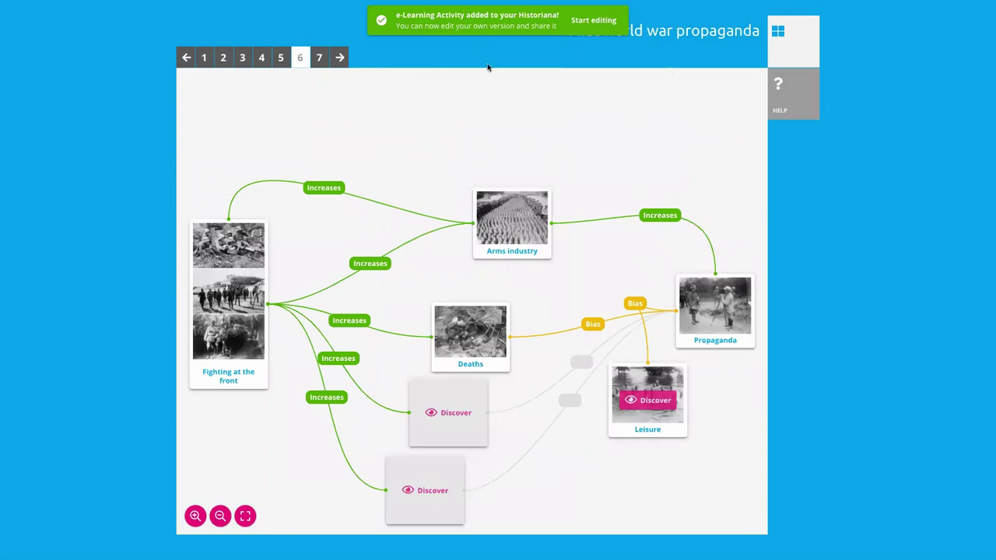
mouse_move(118, 5)
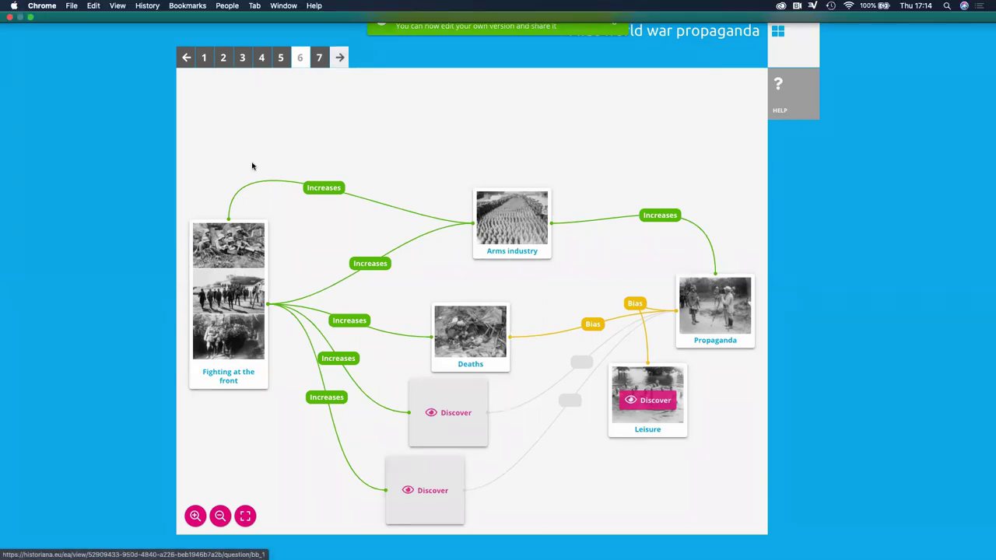
Step: Start editing the copy and review its pages 4 and 5, checking the student preview
left_click(590, 22)
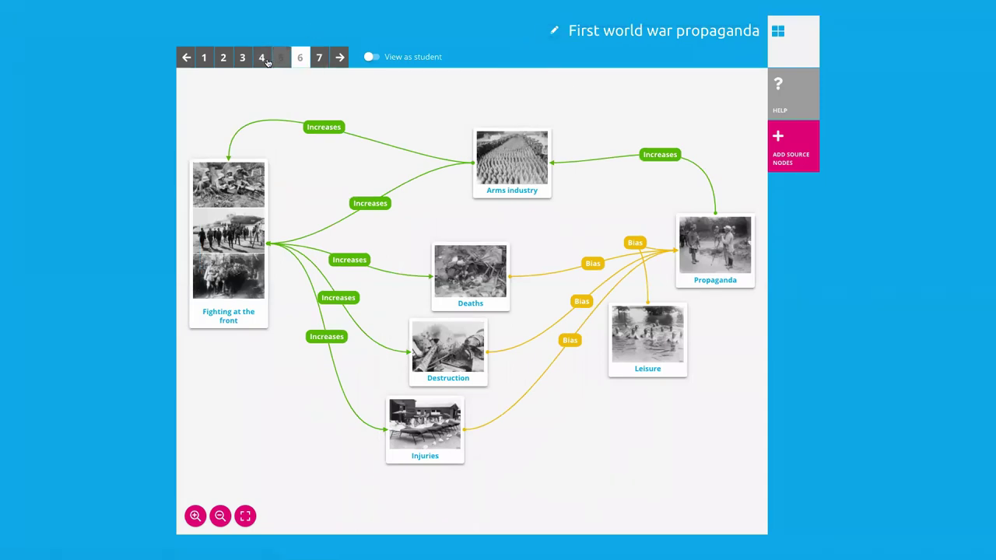
left_click(262, 59)
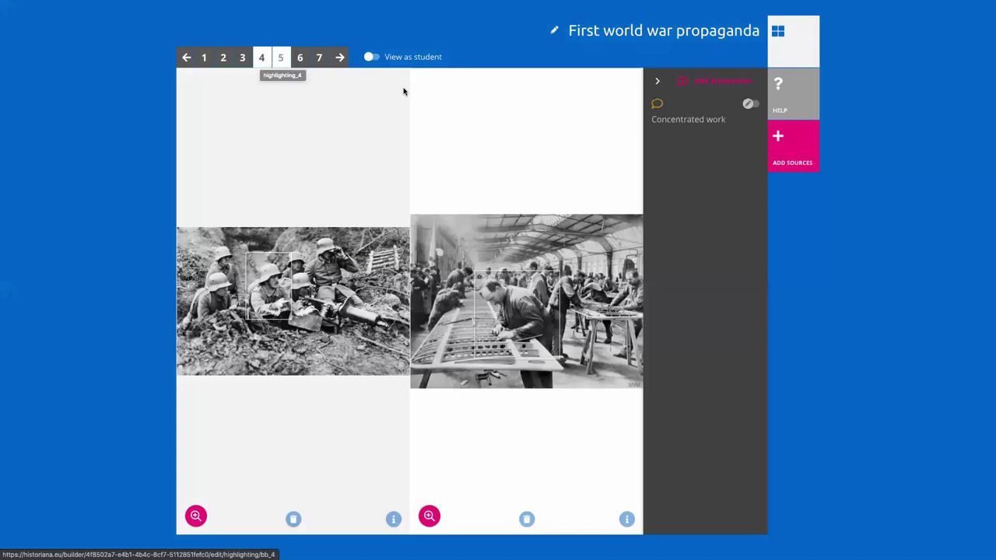
left_click(556, 33)
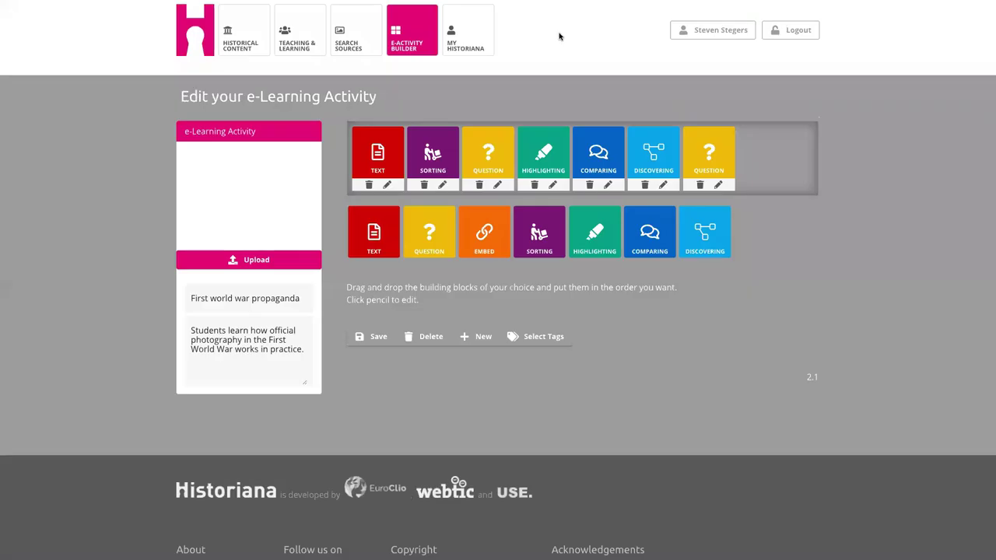
left_click(552, 184)
left_click(294, 57)
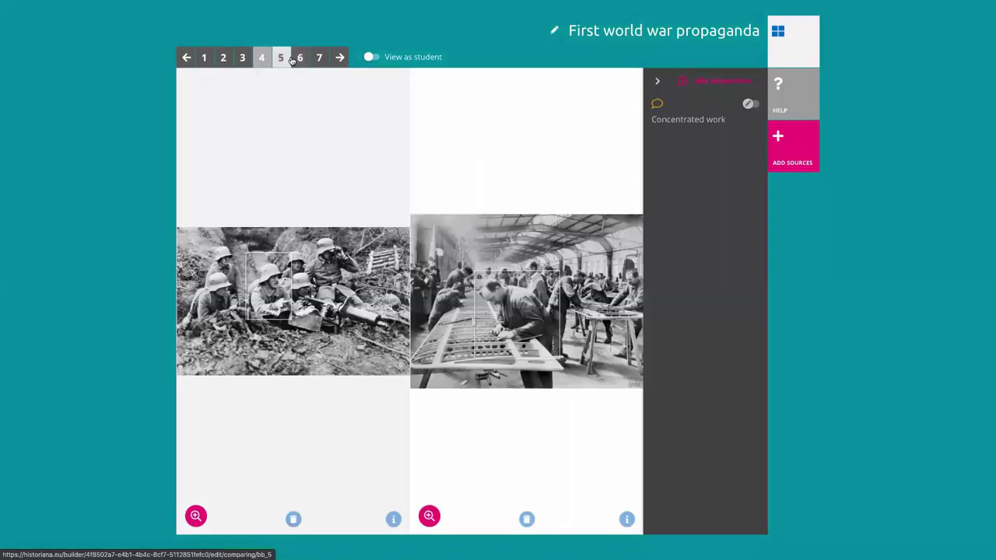
left_click(372, 58)
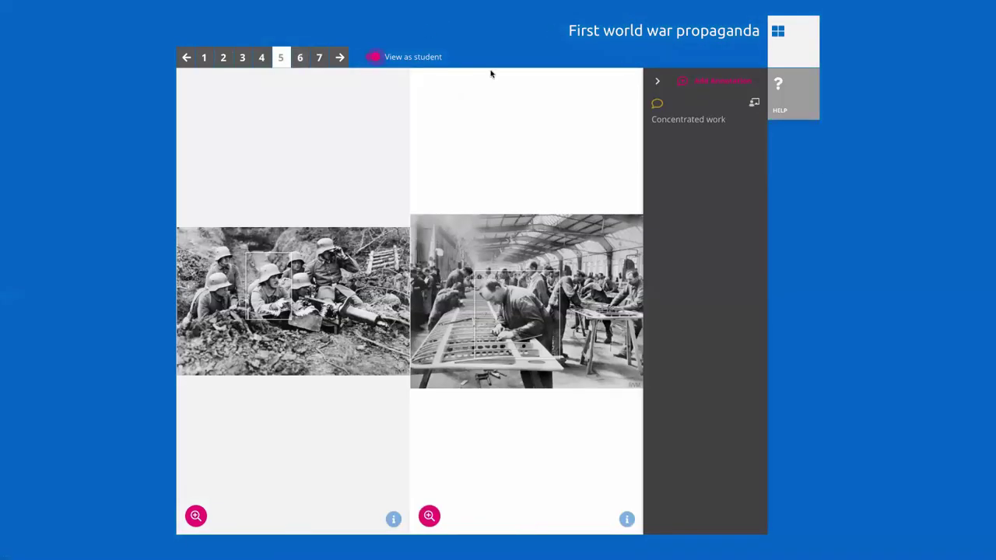
left_click(375, 59)
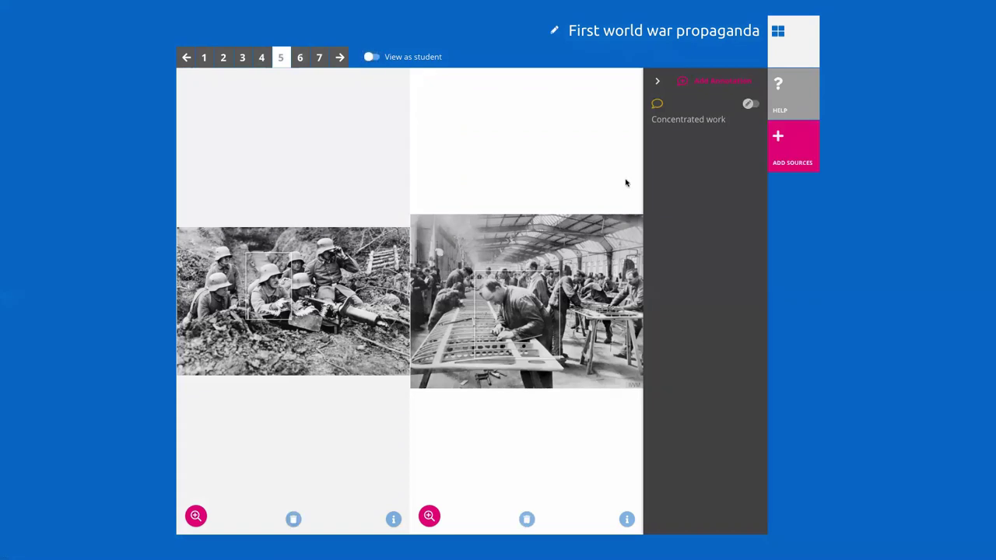
Step: Delete the Concentrated work annotation from comparing page 5
left_click(753, 105)
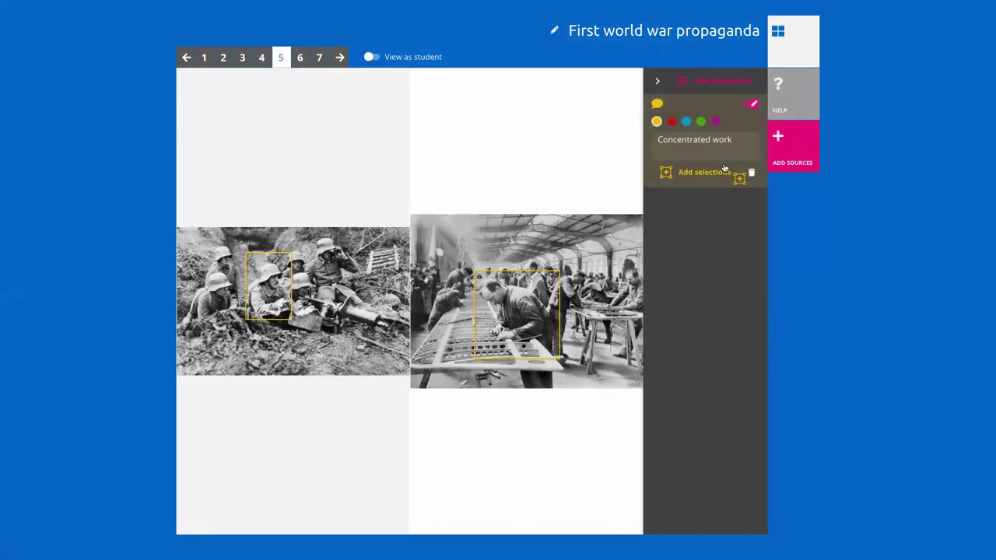
left_click(751, 172)
left_click(589, 320)
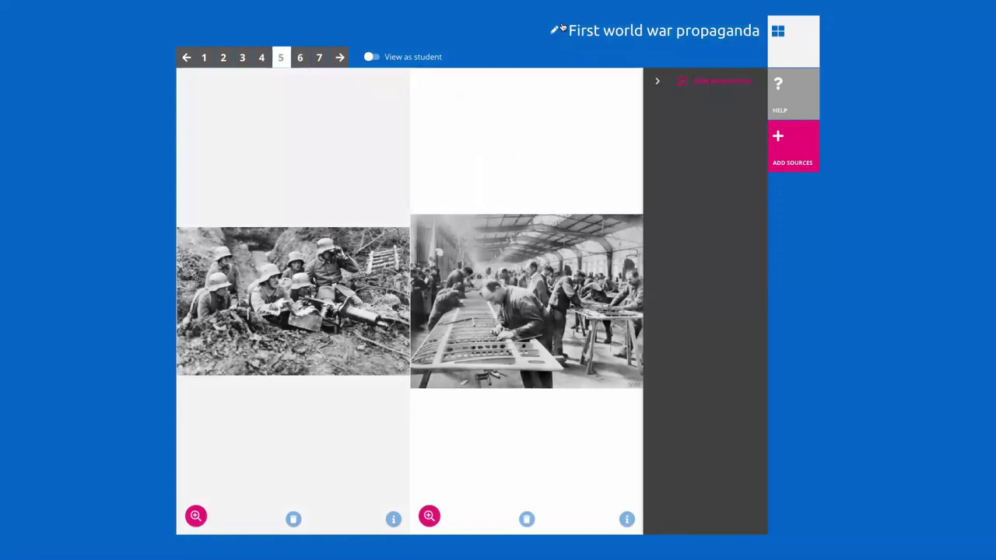
Step: Delete the Discovering block in the builder, save, and go to My e-Learning Activities
left_click(554, 30)
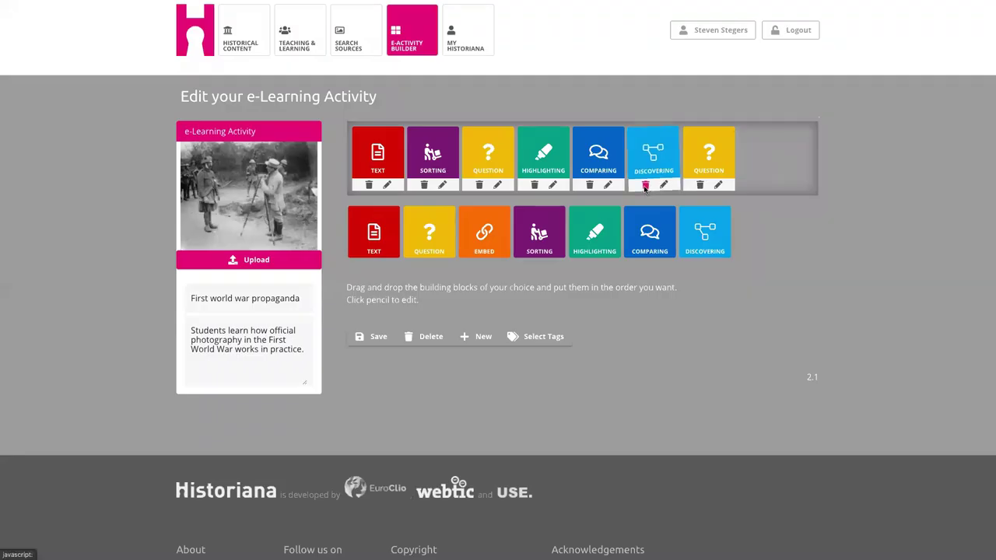
left_click(645, 187)
left_click(584, 303)
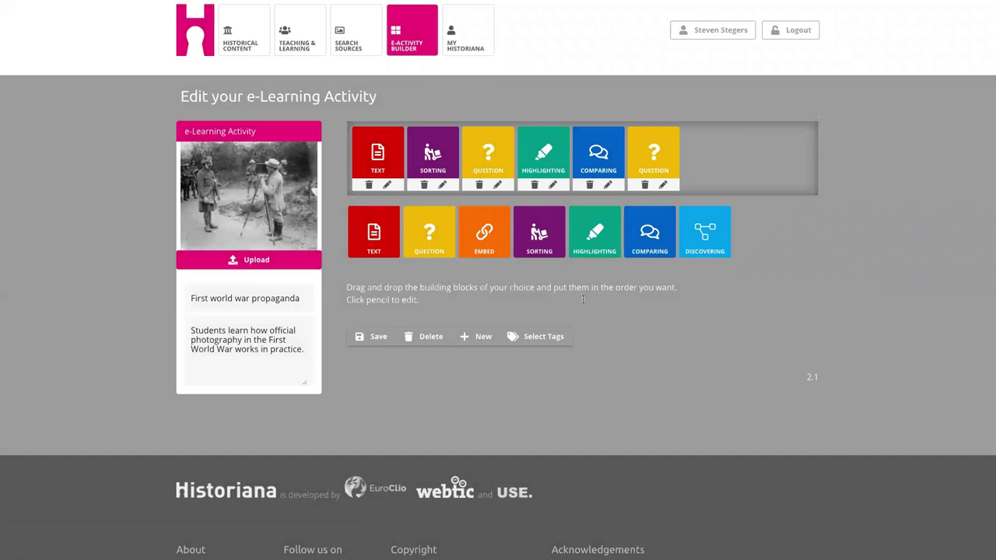
left_click(373, 336)
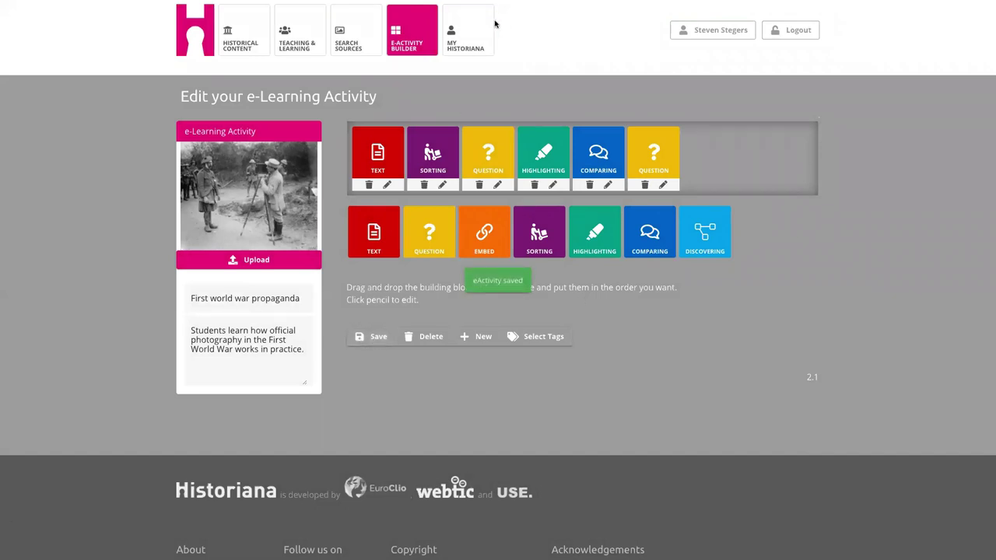
left_click(470, 36)
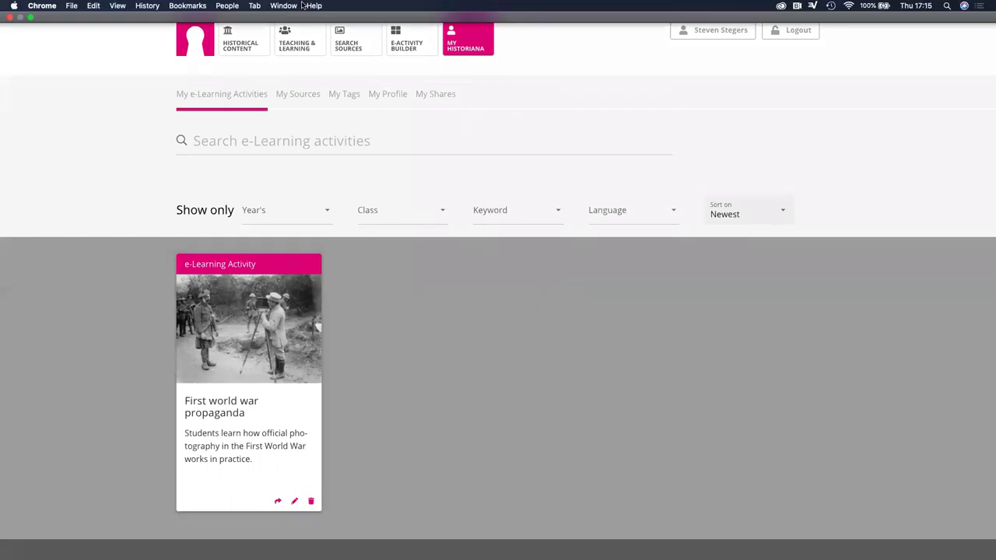
Step: In the full-screen first account window, edit First world war propaganda's Comparing block
left_click(29, 17)
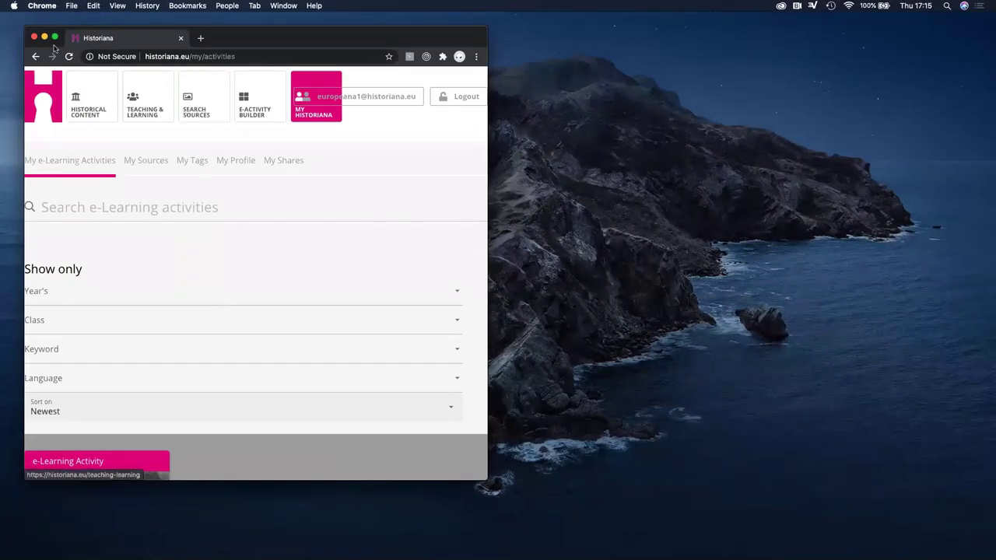
left_click(54, 38)
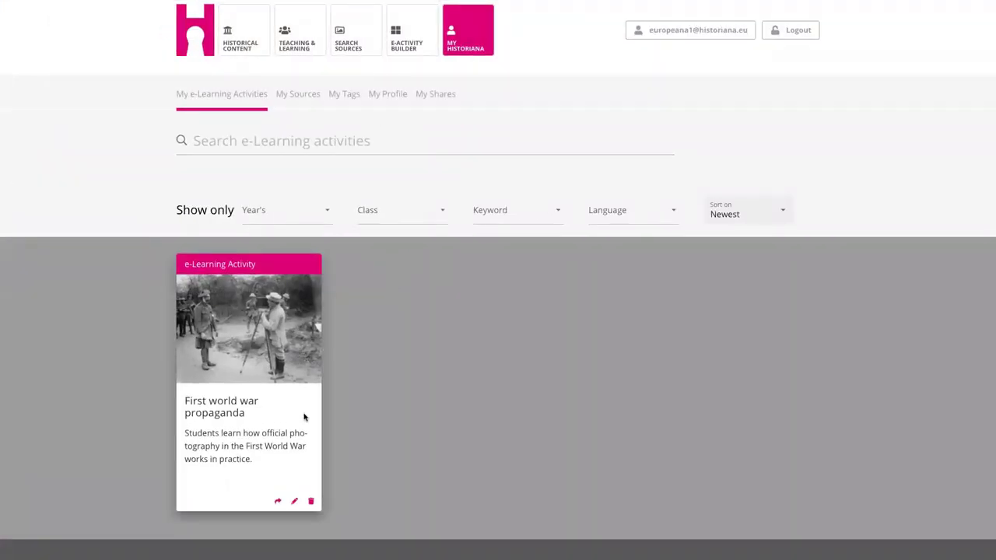
left_click(294, 502)
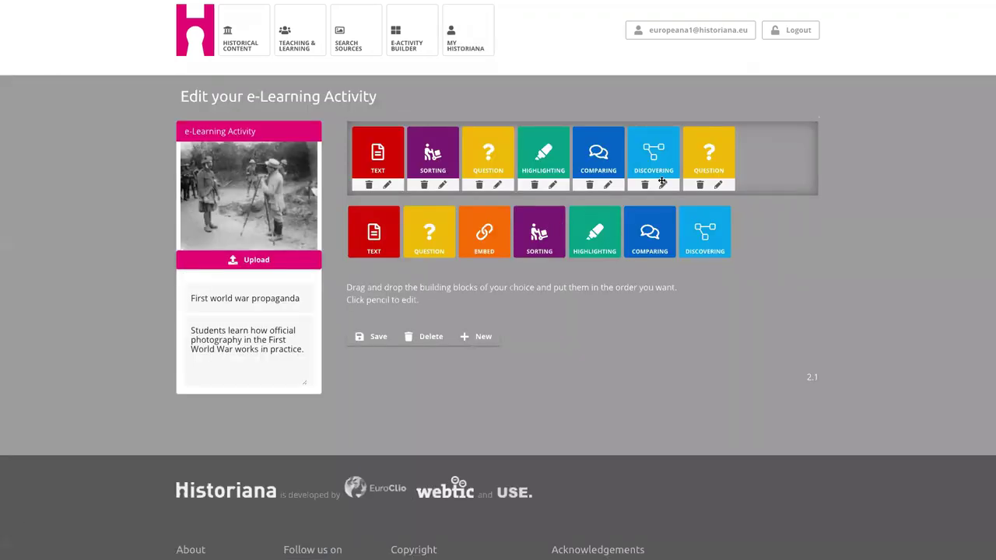
left_click(608, 184)
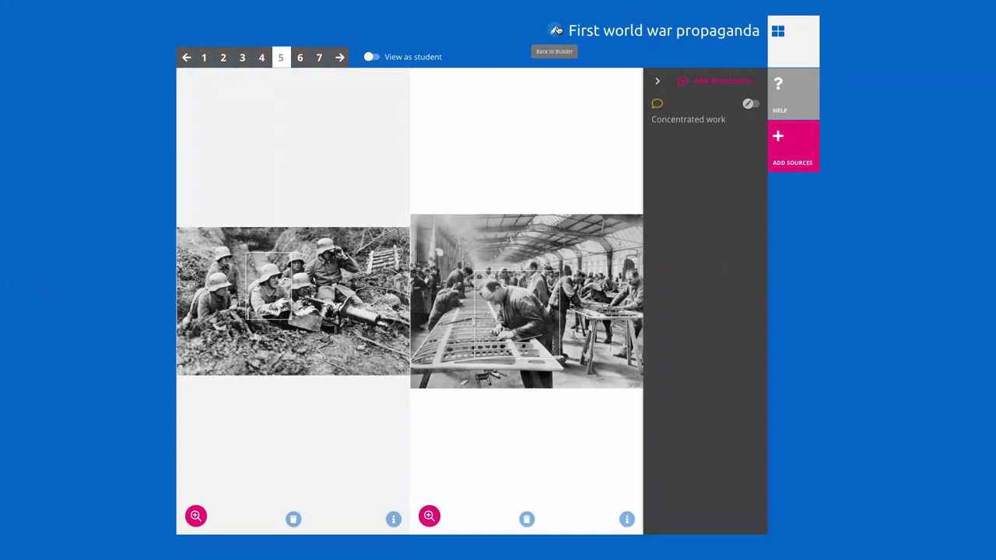
Step: Go back to the builder and open the Teaching & Learning activities page
left_click(556, 30)
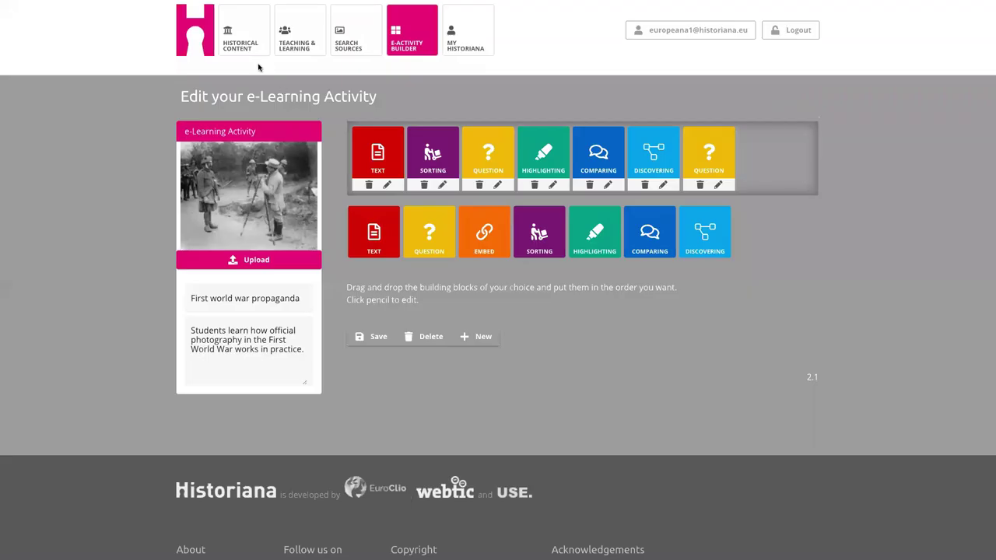
left_click(305, 44)
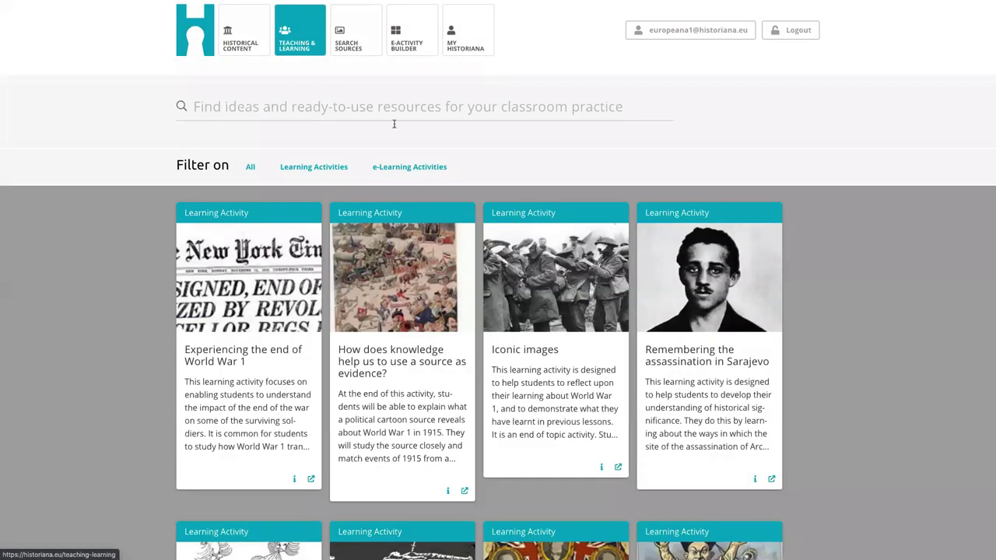
Step: Filter to e-Learning Activities, add Depicting Julius Caesar and the Hitler museum activity, then view MyHistoriana
left_click(416, 168)
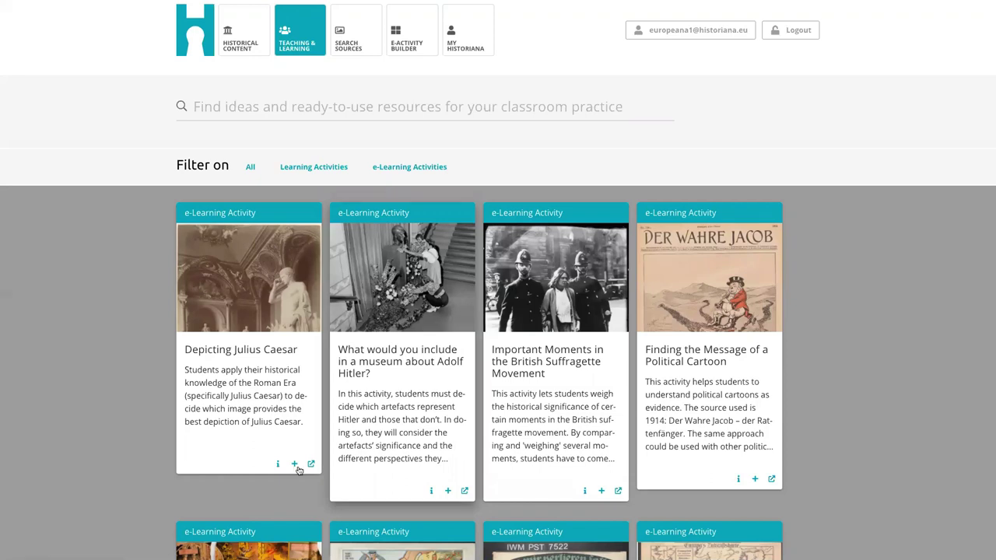
left_click(292, 465)
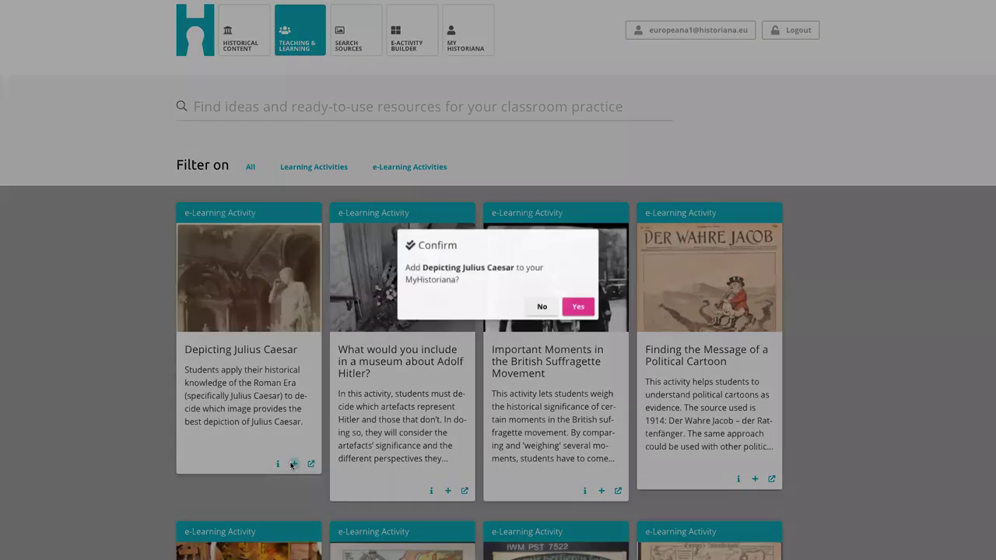
left_click(585, 312)
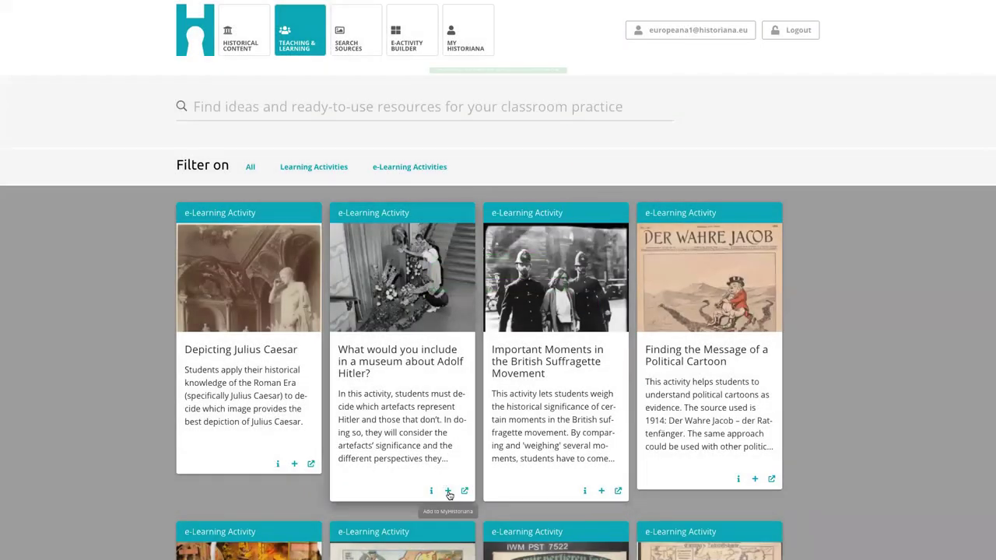
left_click(448, 492)
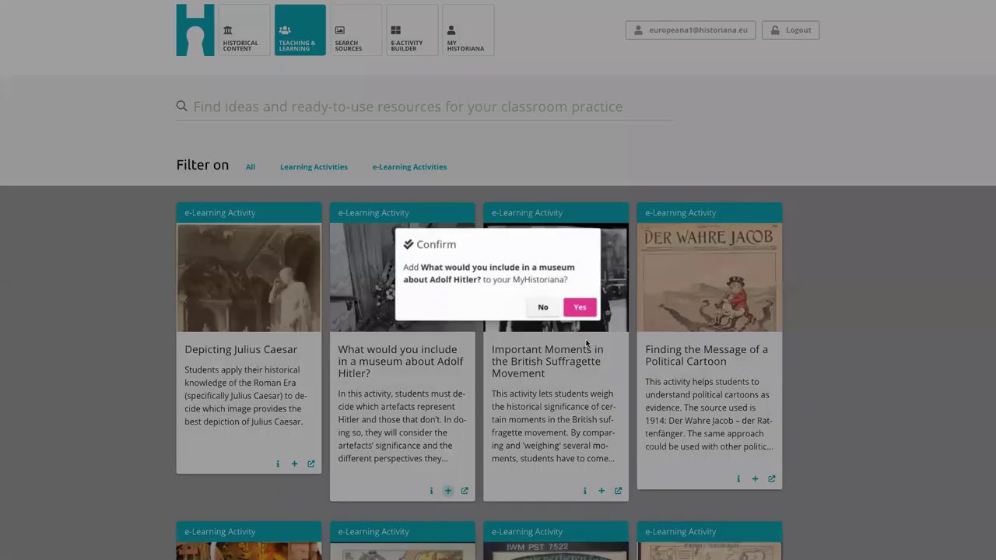
left_click(581, 308)
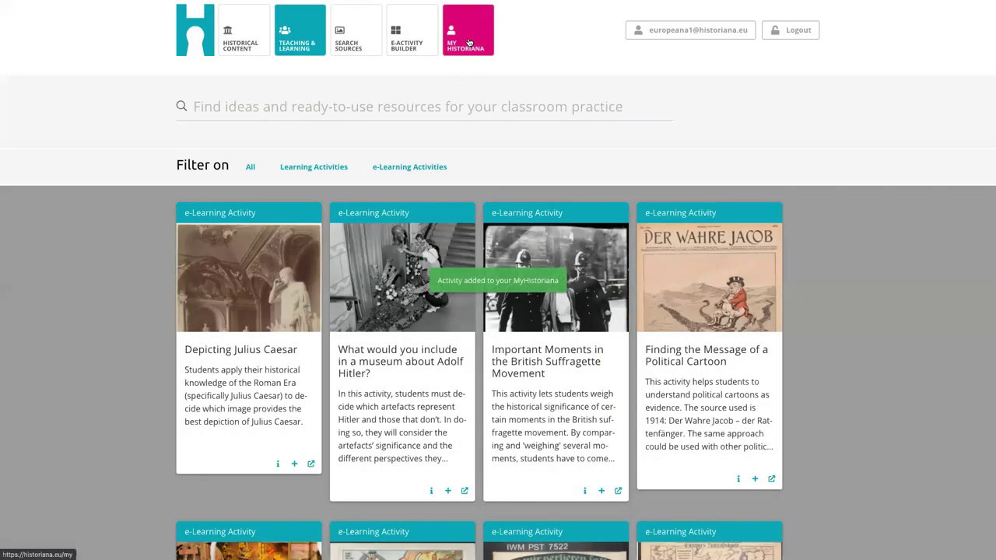
left_click(468, 42)
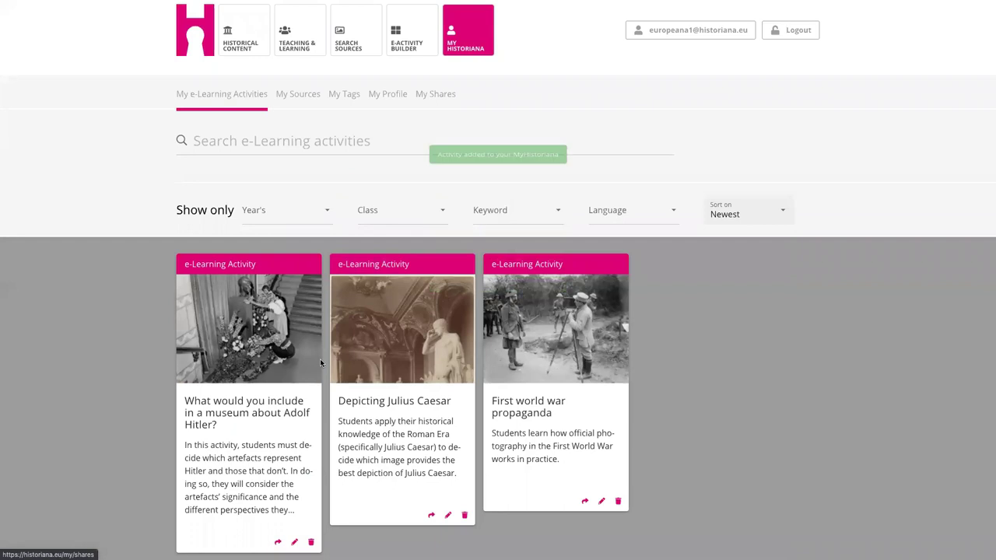
Step: Edit the Adolf Hitler museum activity and look over its Task text, Sorting and Question blocks
scroll(320, 360, "down", 1)
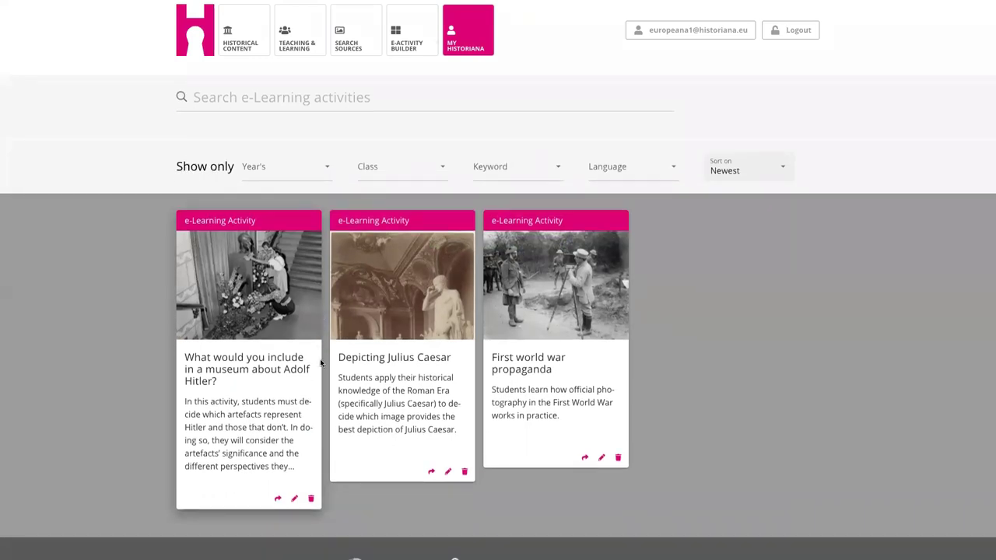
left_click(295, 498)
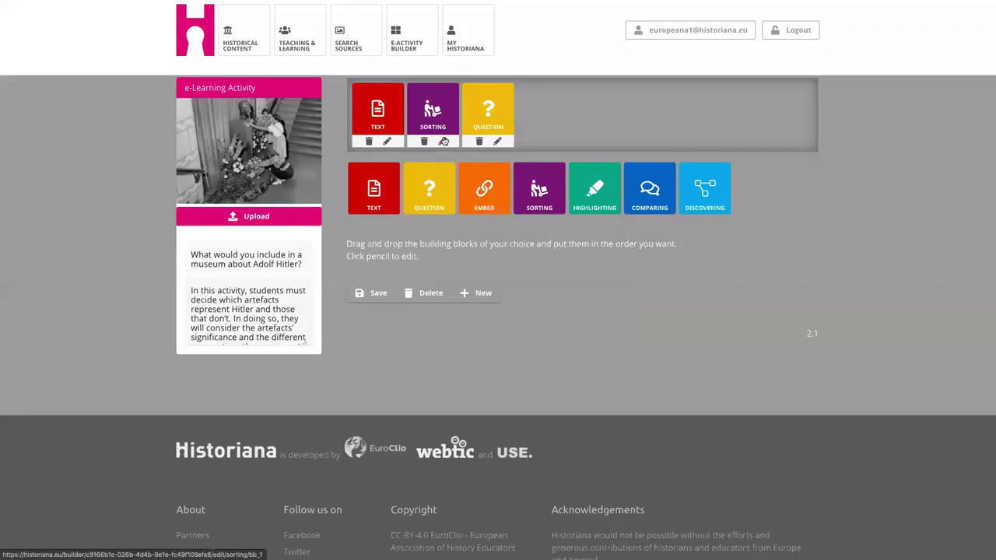
left_click(387, 141)
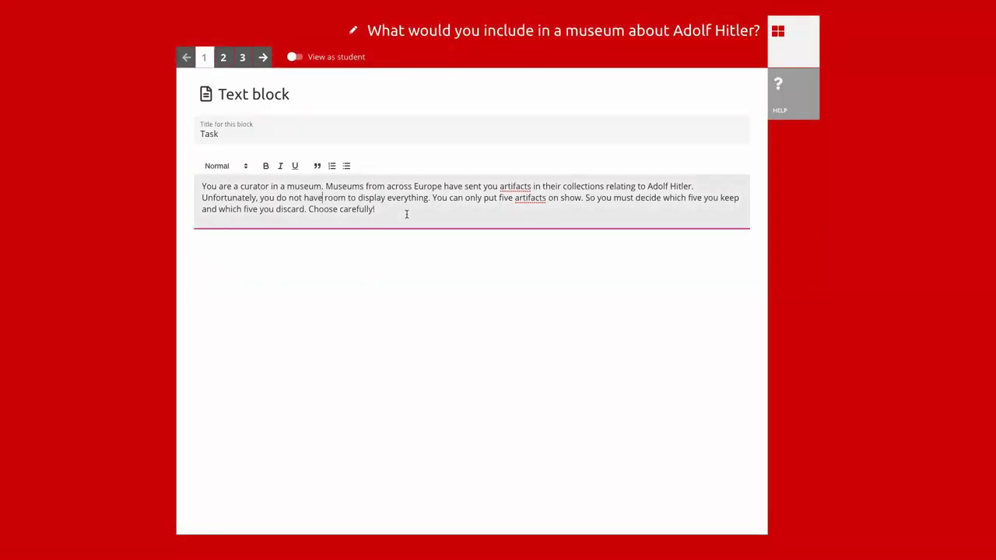
key("ctrl+a")
left_click(334, 189)
left_click(350, 32)
scroll(132, 490, "down", 3)
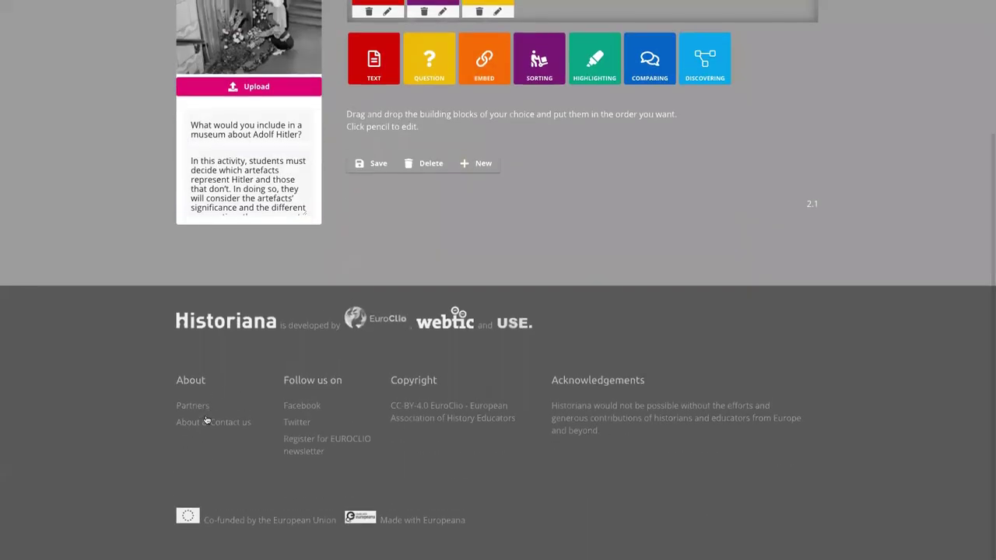
Step: From footer Partners, open Museum of Slavonia and browse its e-Learning Activities like Propaganda personified
left_click(210, 409)
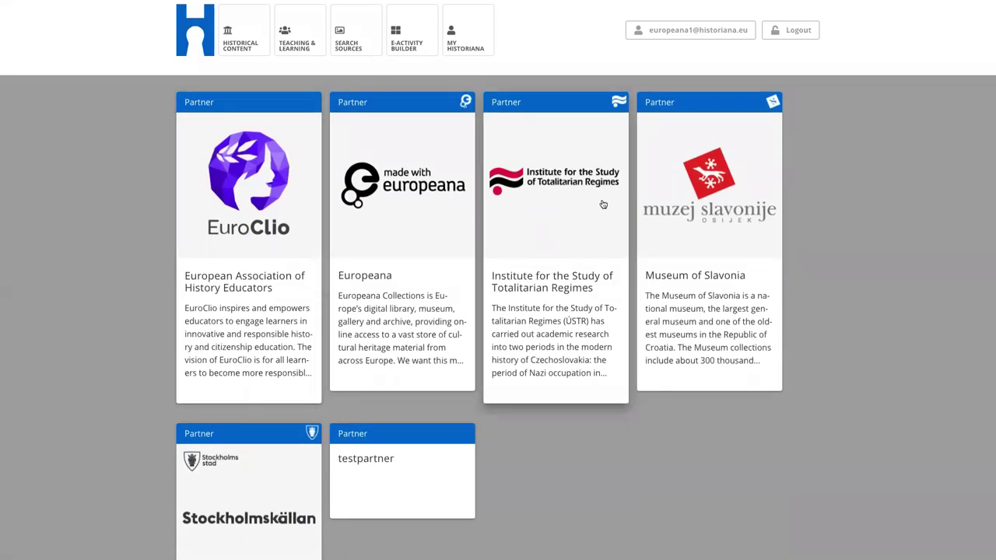
left_click(686, 205)
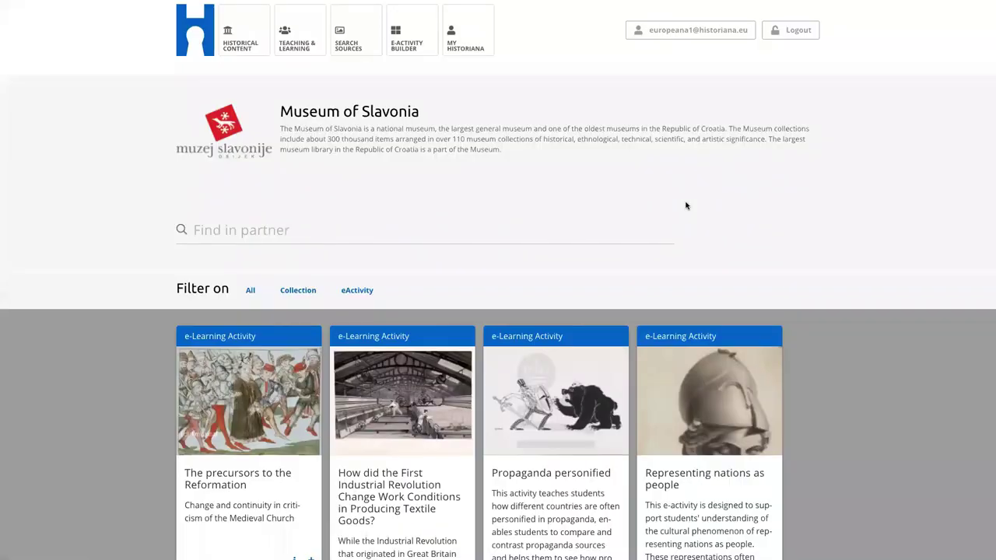
scroll(686, 205, "down", 3)
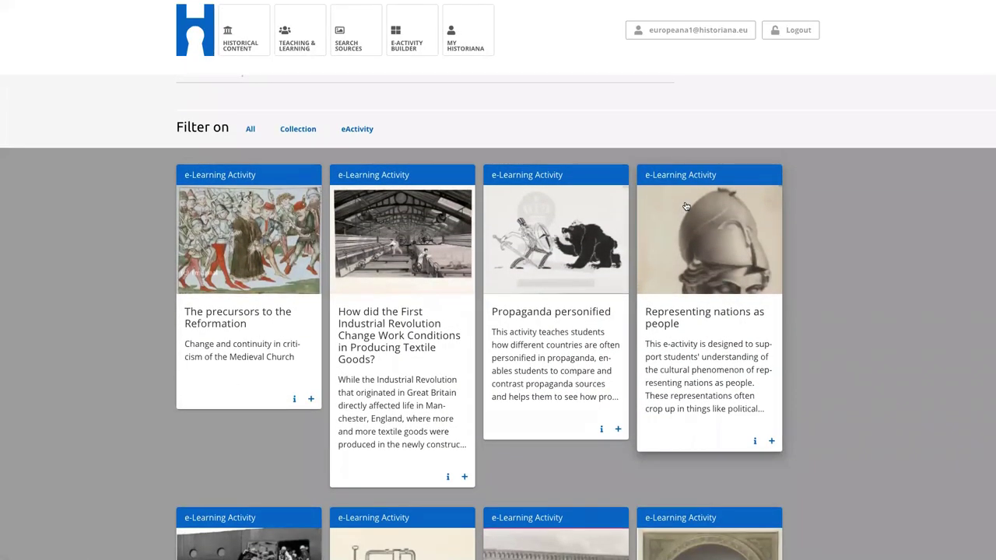
scroll(685, 206, "up", 3)
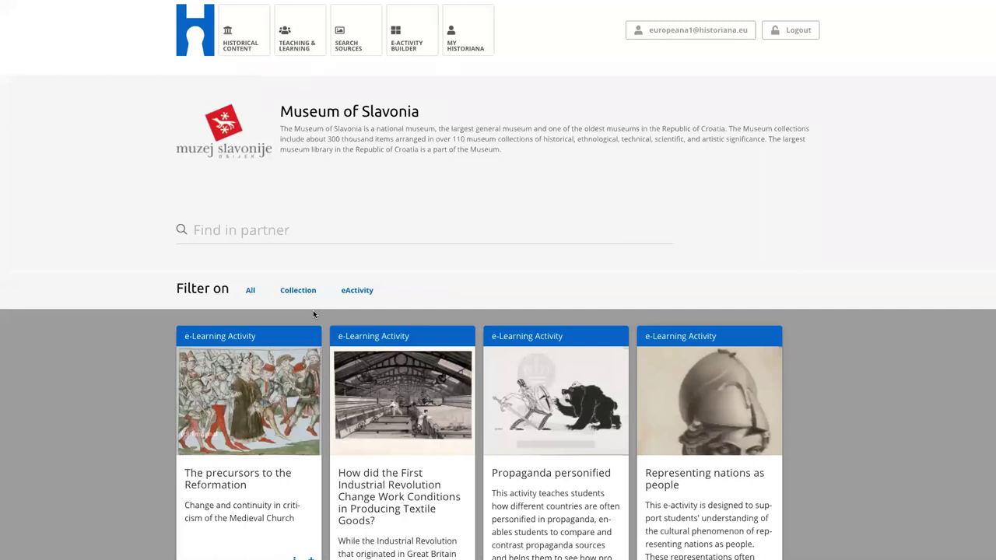
left_click_drag(283, 110, 371, 126)
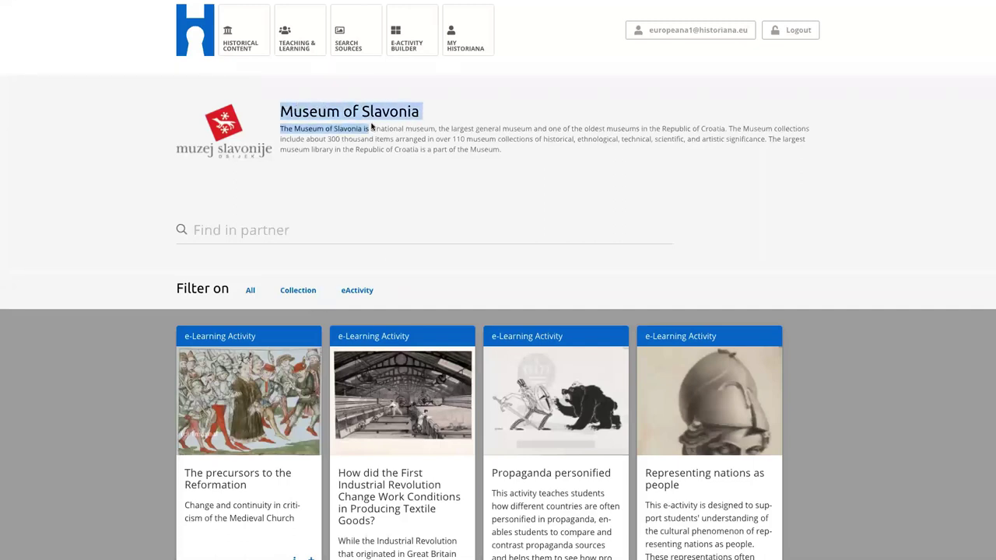
left_click(379, 130)
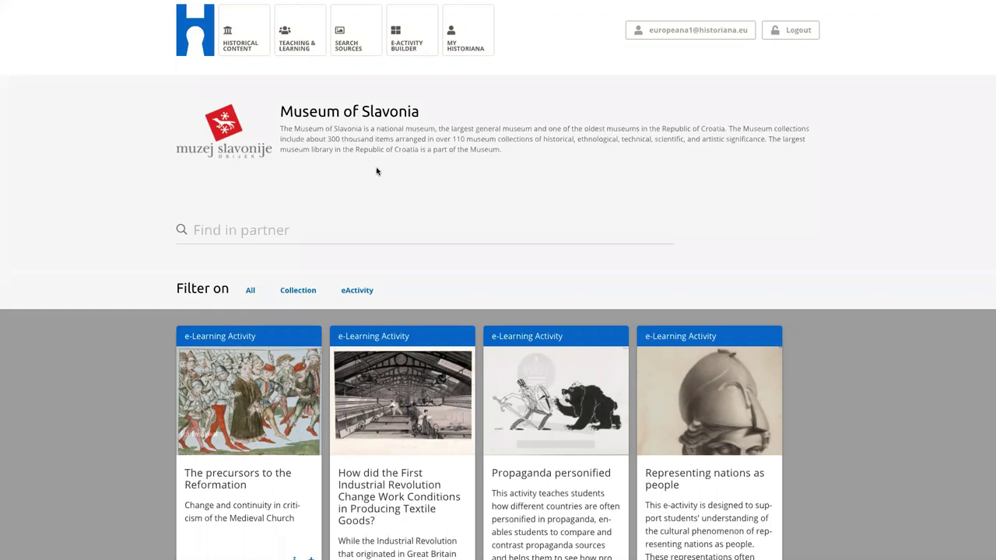
left_click_drag(281, 110, 389, 122)
left_click(389, 123)
left_click(474, 30)
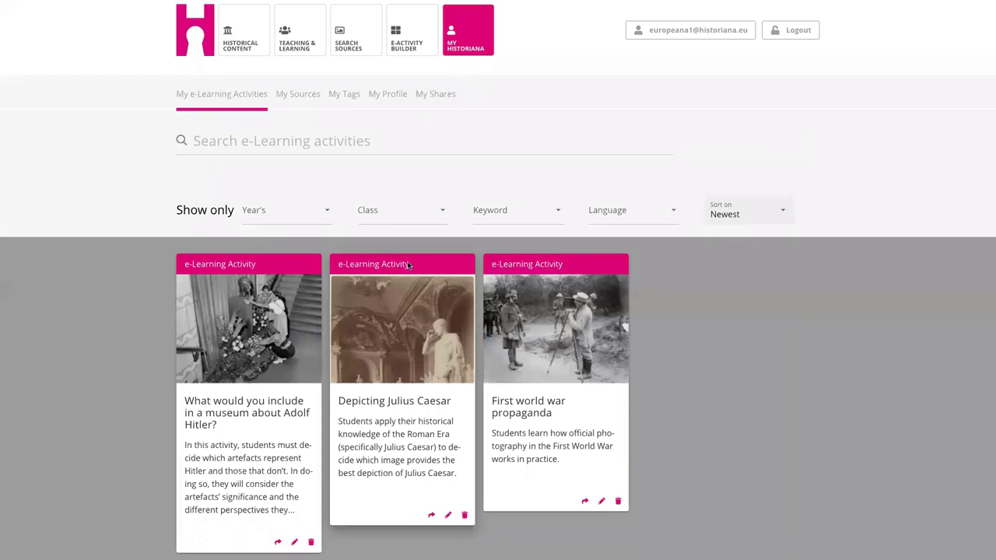
scroll(408, 266, "down", 1)
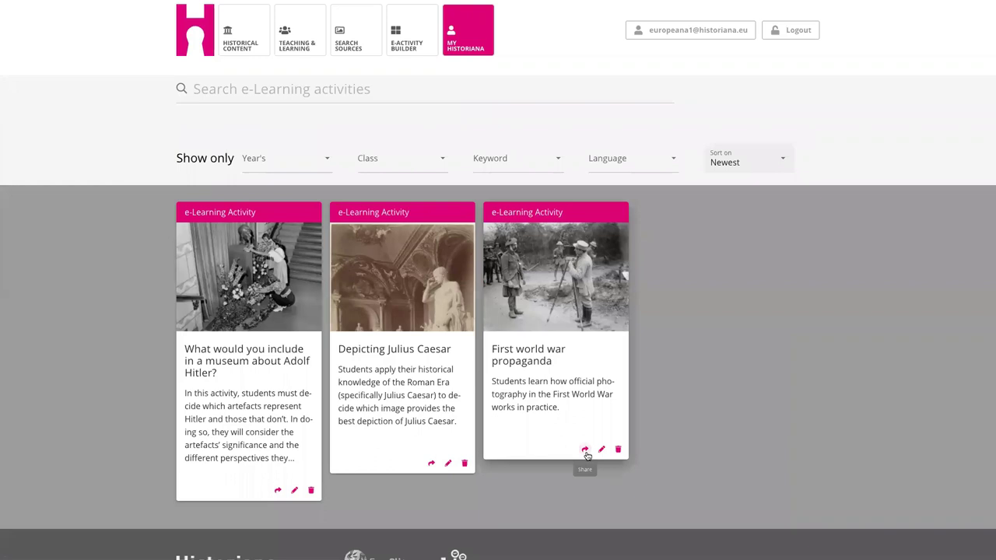
left_click(585, 451)
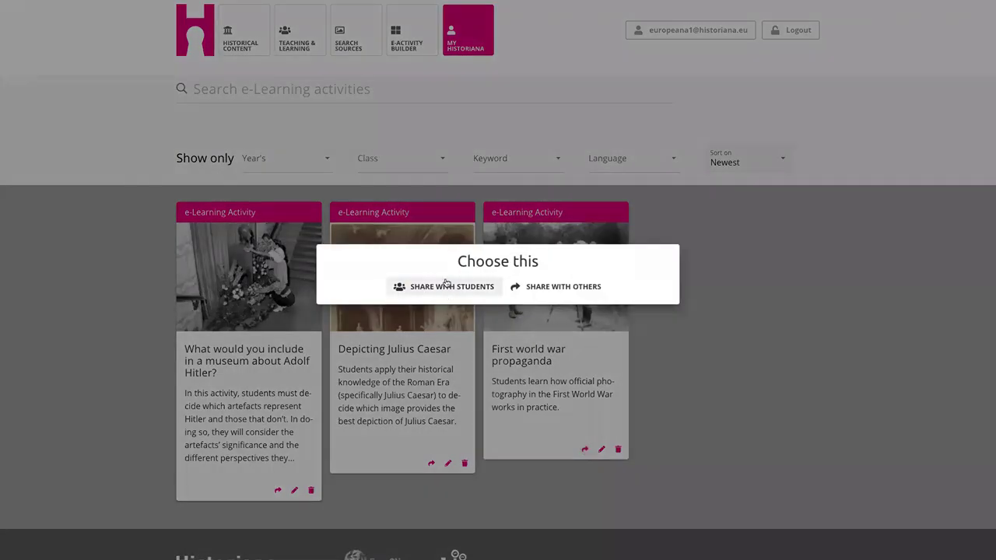
left_click(446, 284)
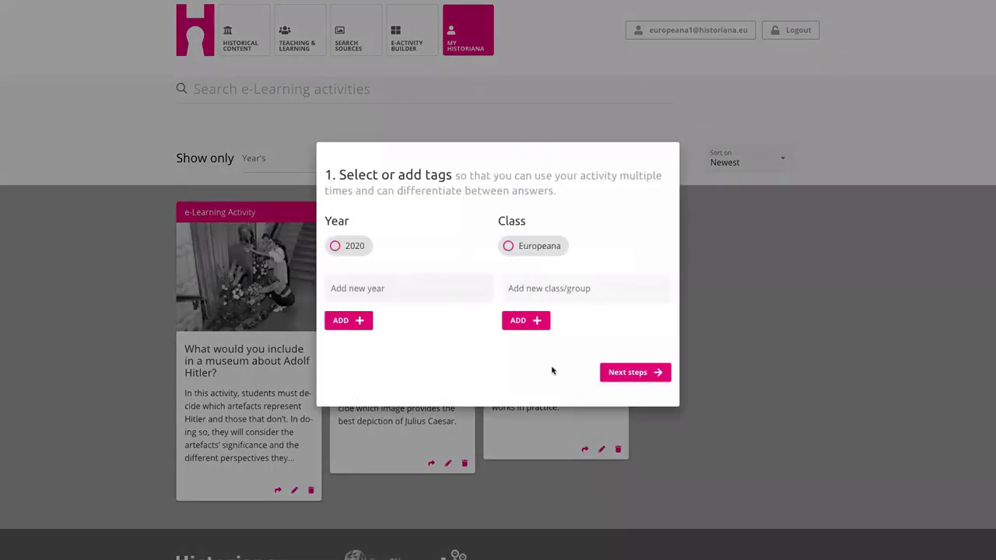
left_click(638, 373)
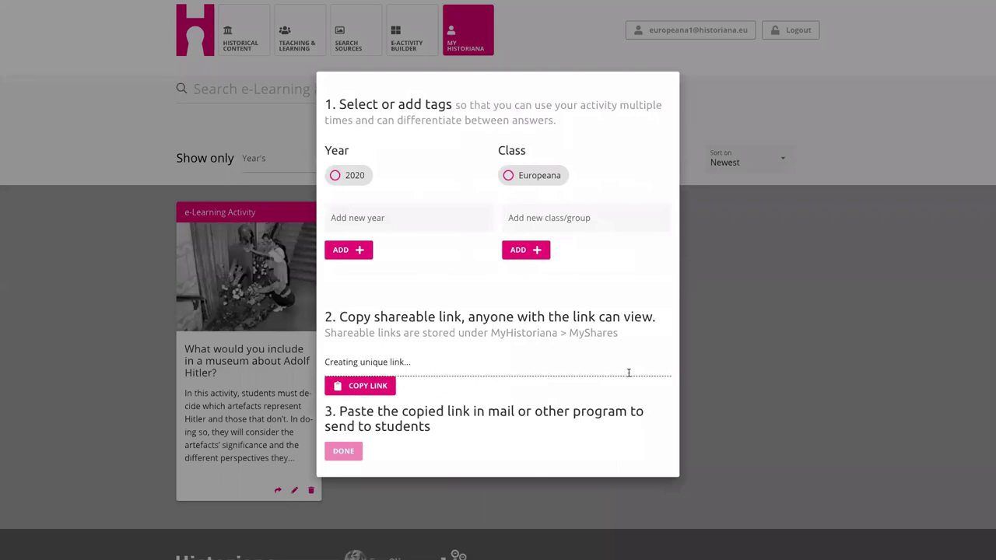
left_click(355, 451)
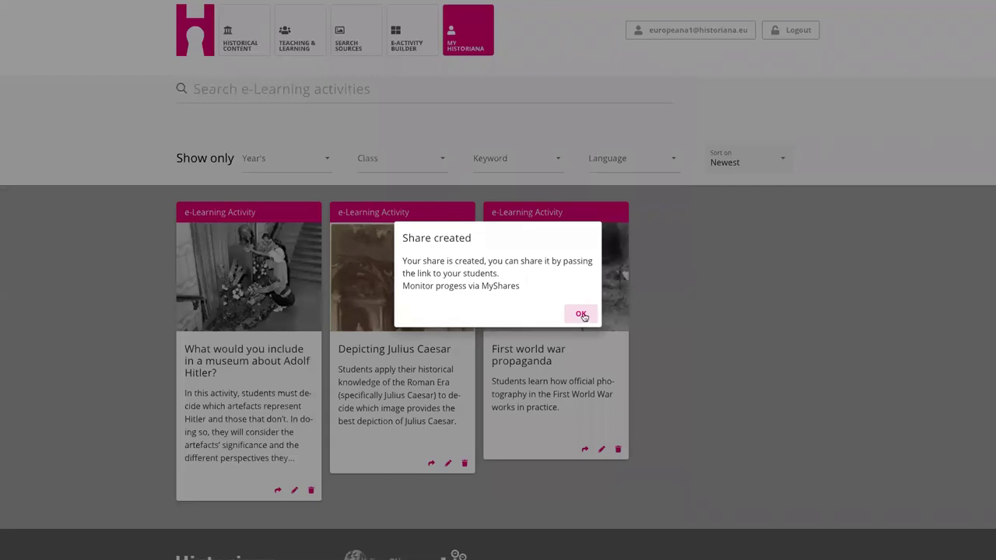
left_click(581, 314)
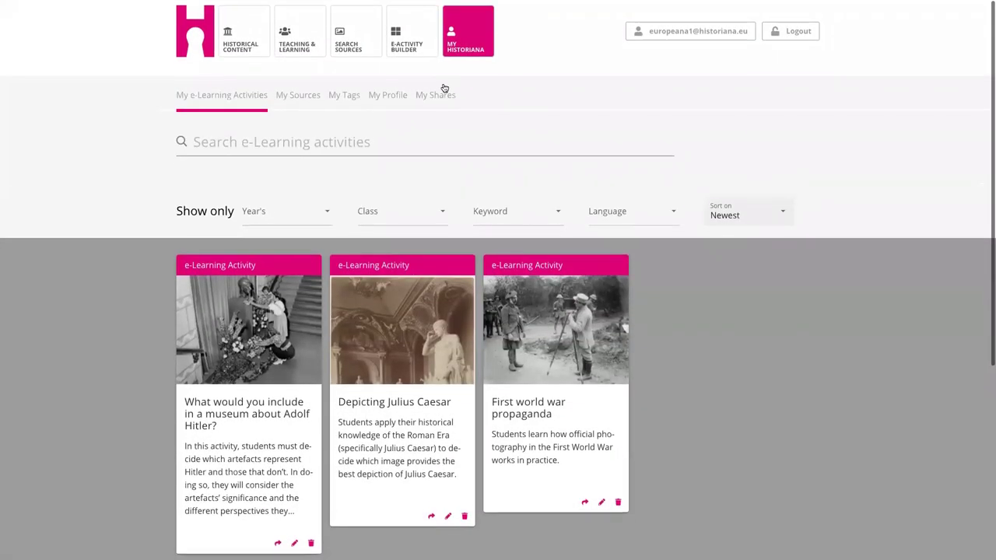
Step: Filter My Shares to class Europeana, showing only the 2020 First world war propaganda share
left_click(437, 94)
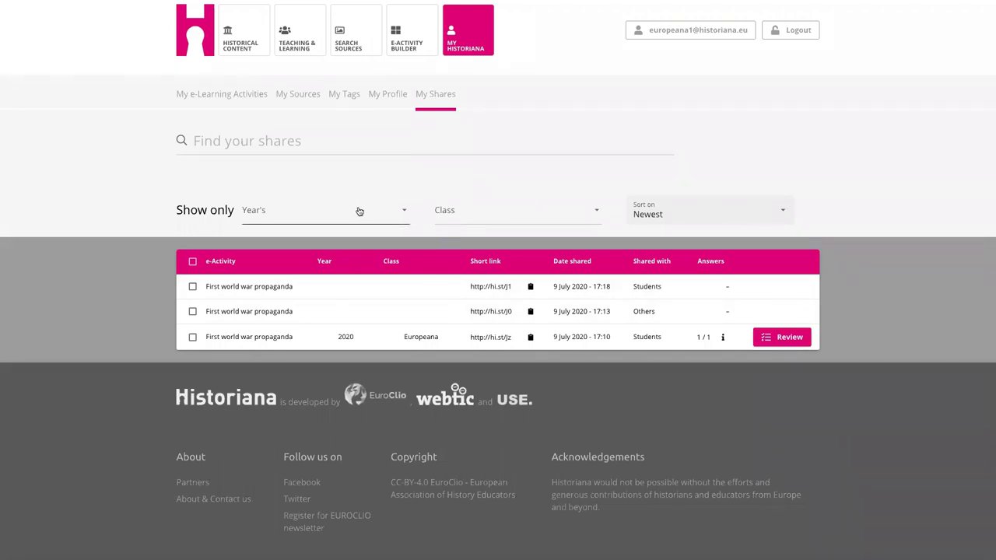
left_click(492, 222)
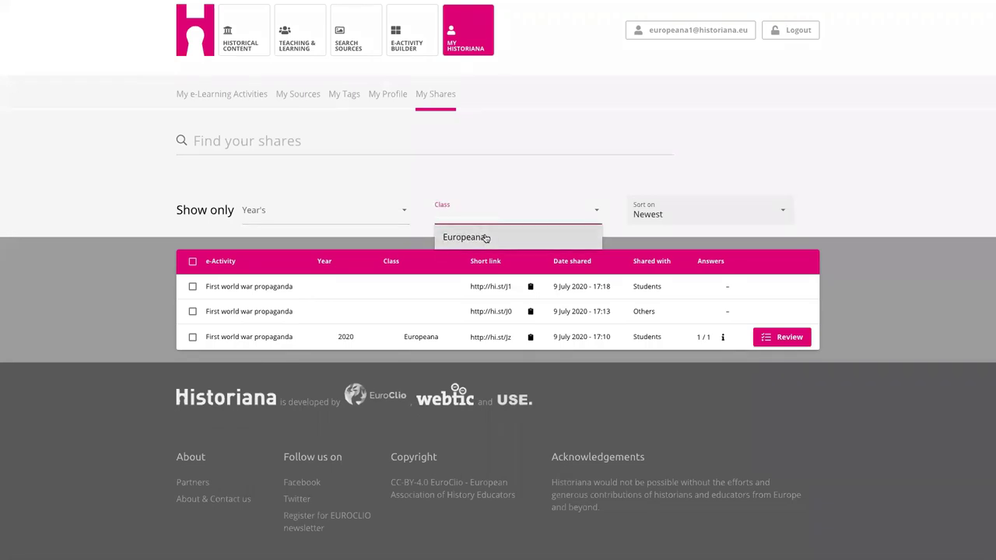
left_click(484, 238)
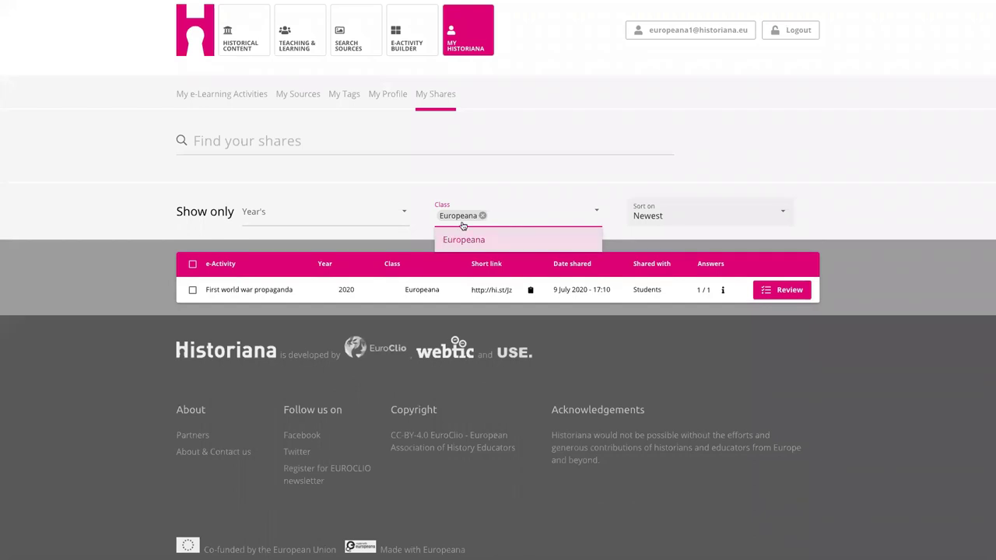